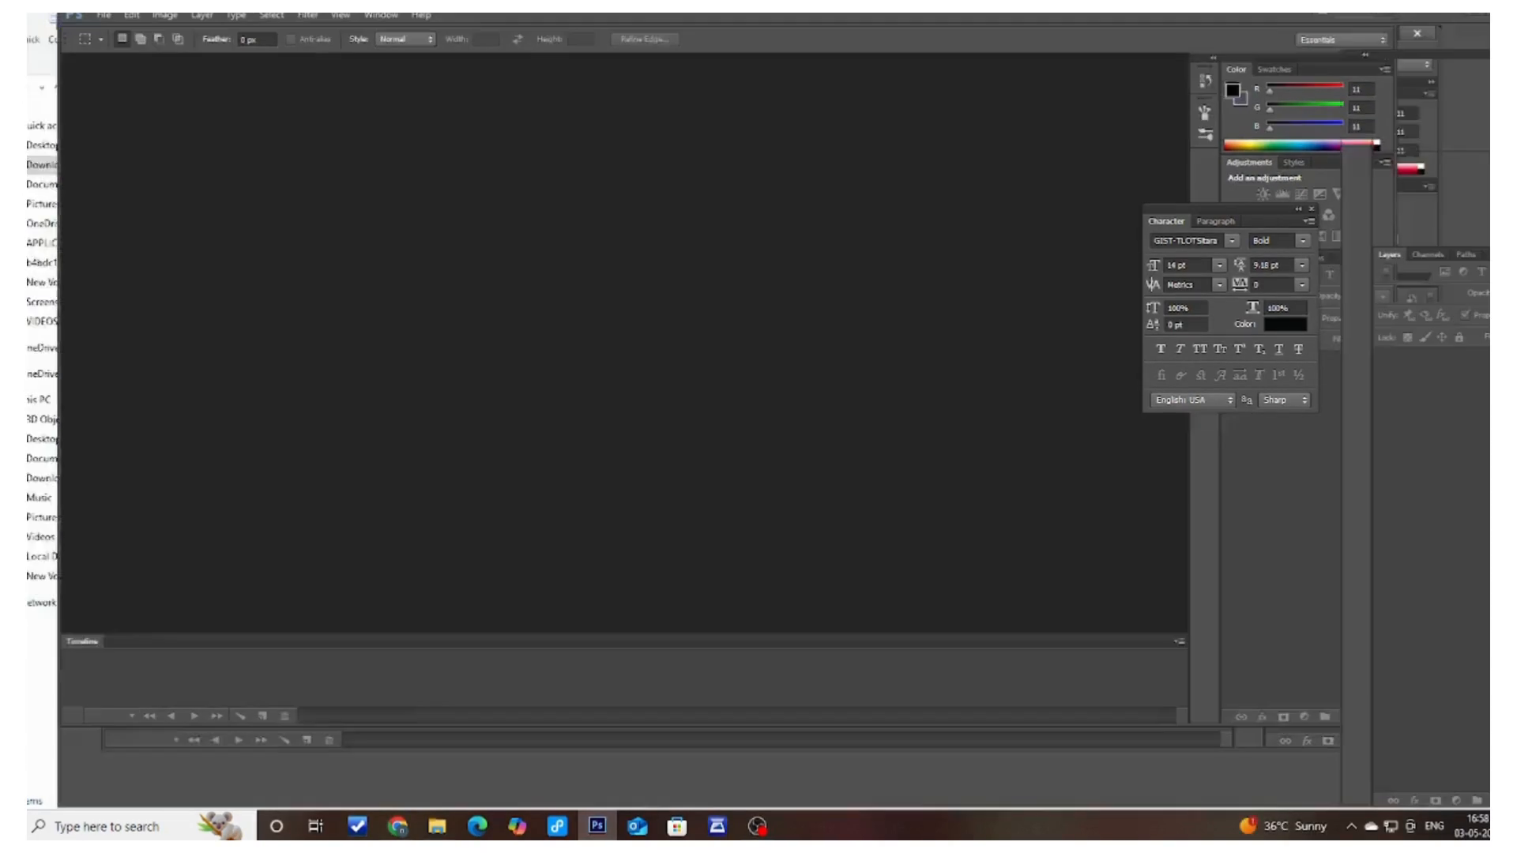
Open the photo "WhatsApp Image 2025-05-03 at 4.59.54 PM (2)" from Downloads and convert its background into a regular layer.
{"action": "left_click", "coordinate": [38, 3]}
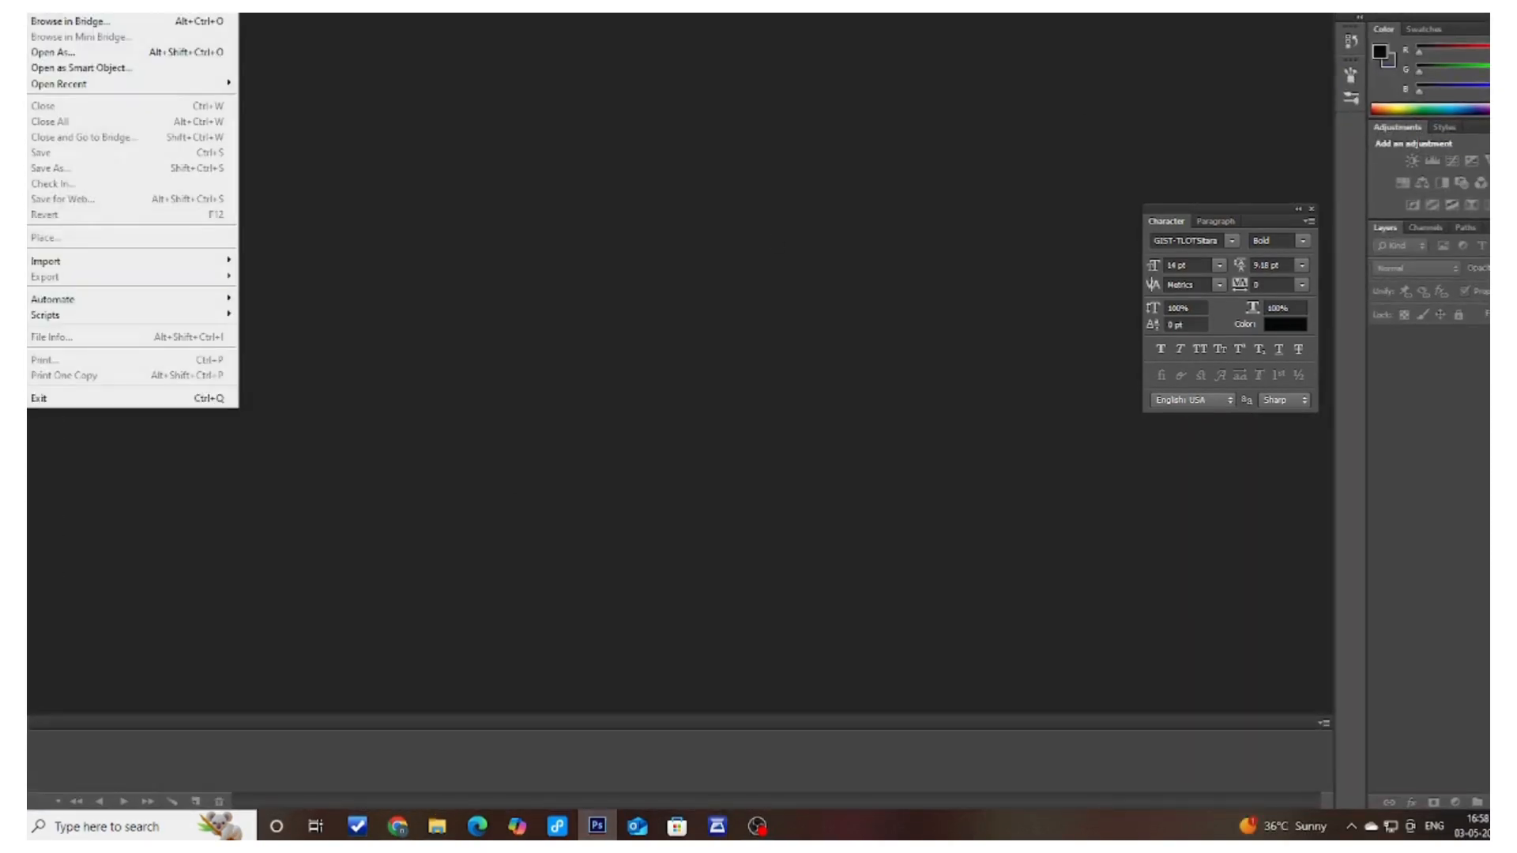
{"action": "left_click", "coordinate": [47, 10]}
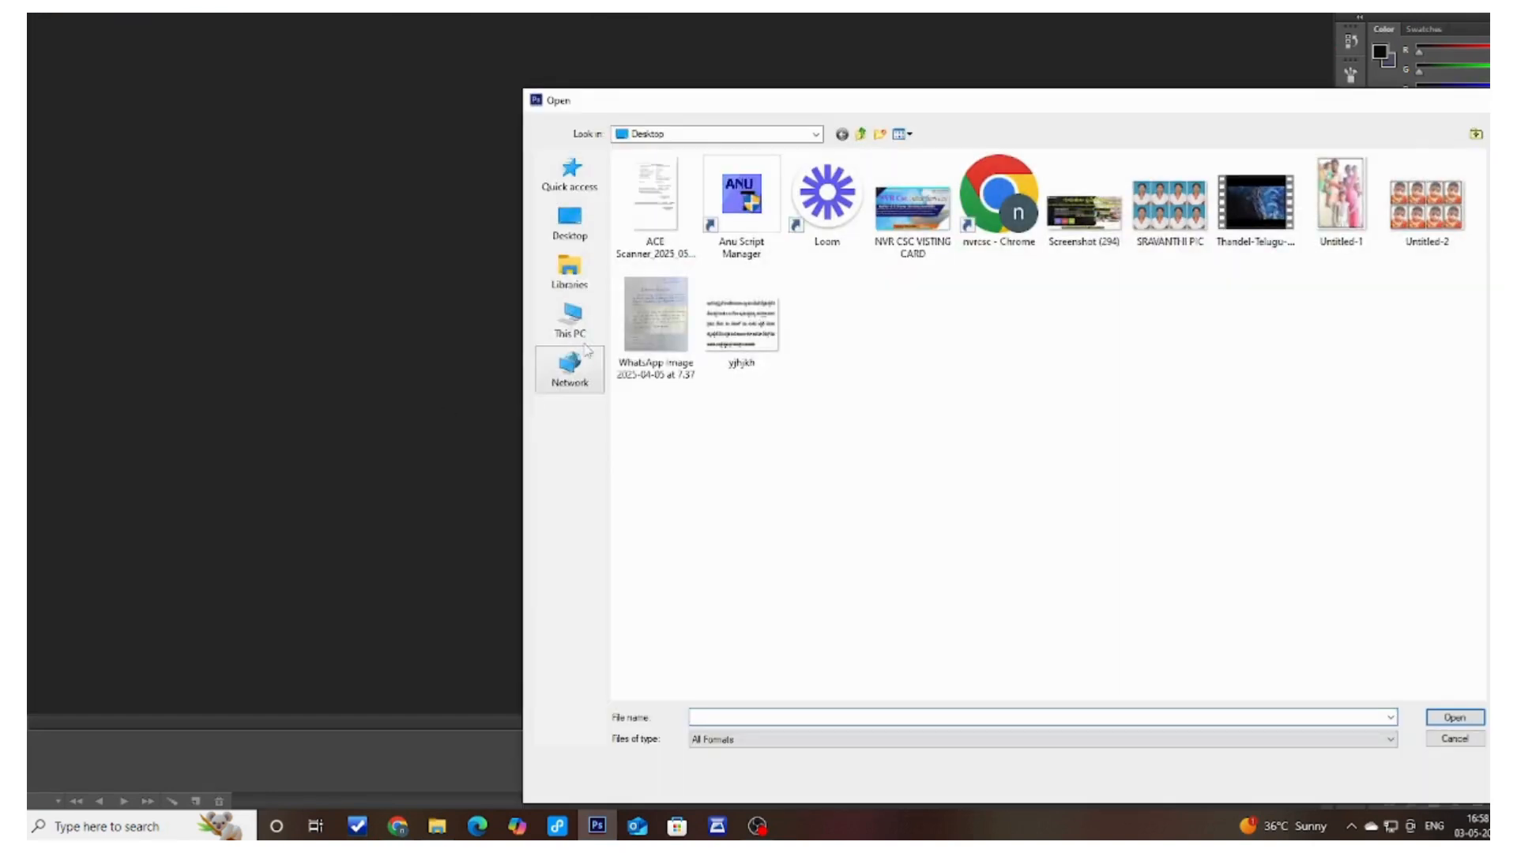
{"action": "left_click", "coordinate": [569, 318]}
{"action": "double_click", "coordinate": [1189, 194]}
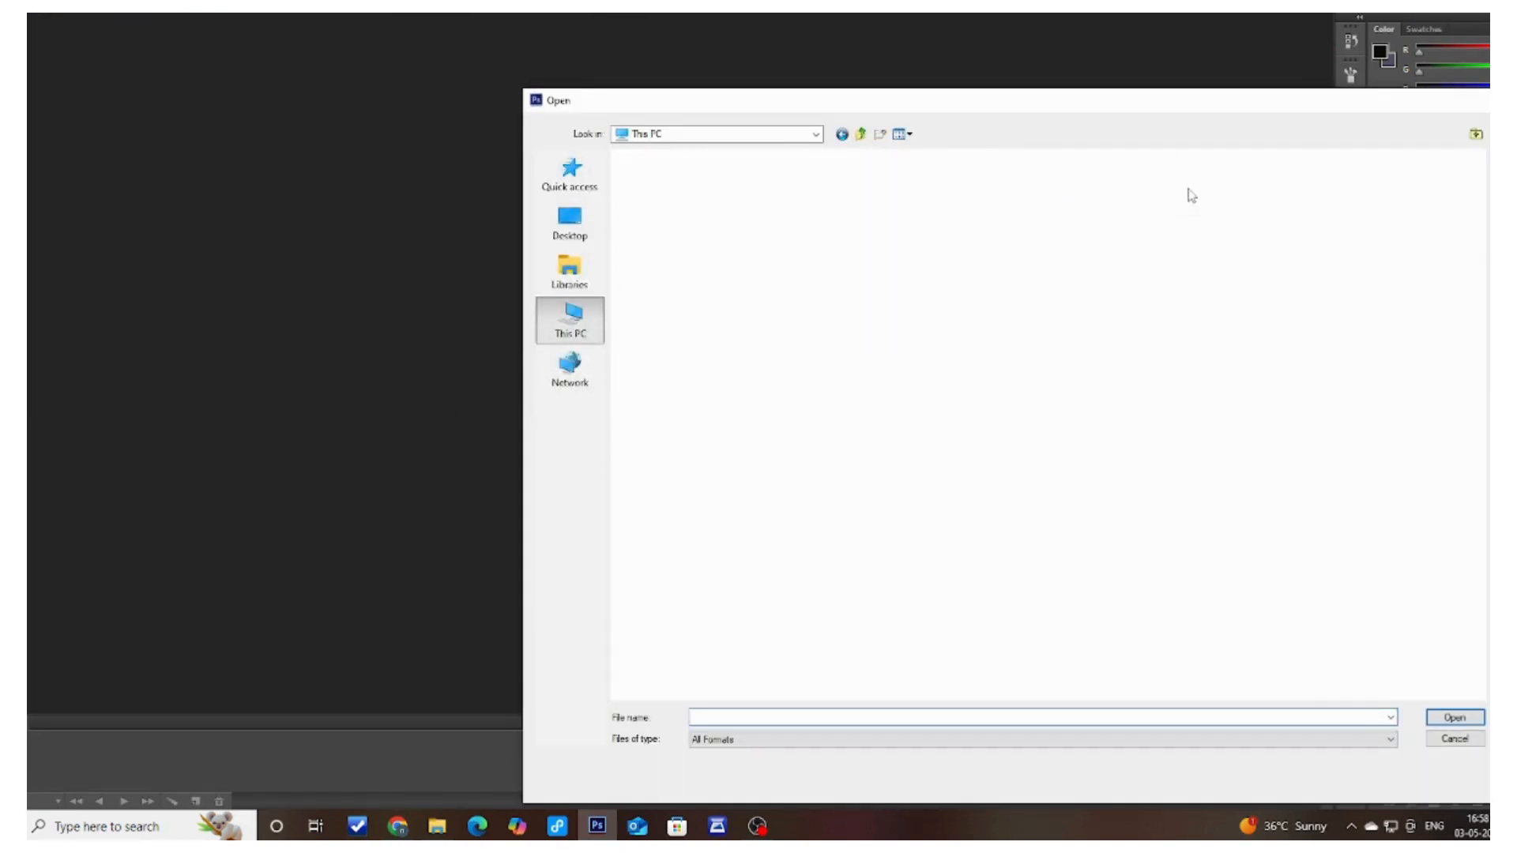
{"action": "left_click", "coordinate": [860, 225]}
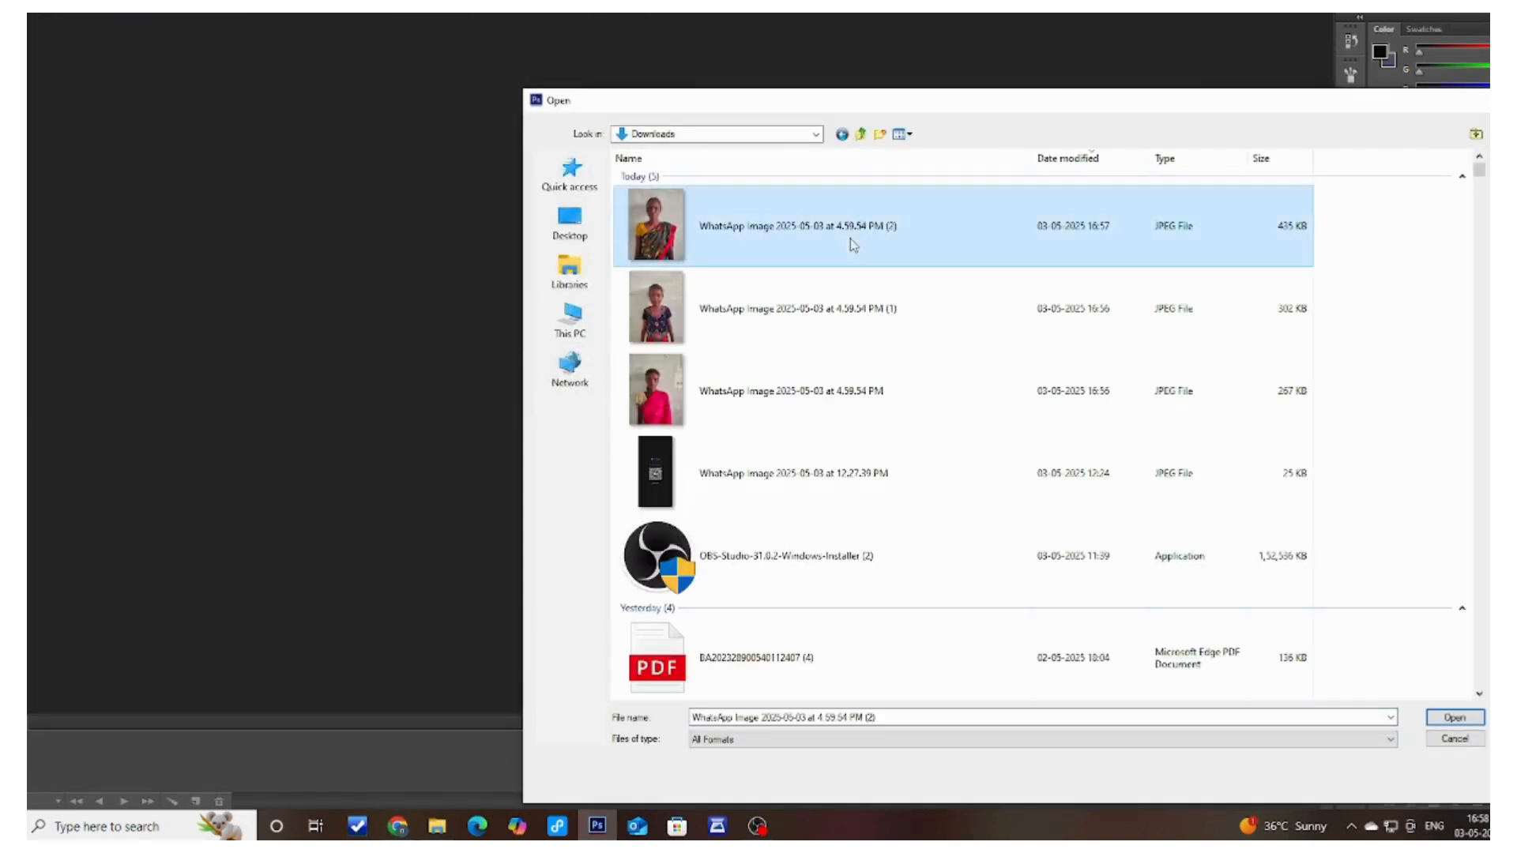
{"action": "left_click", "coordinate": [1472, 718]}
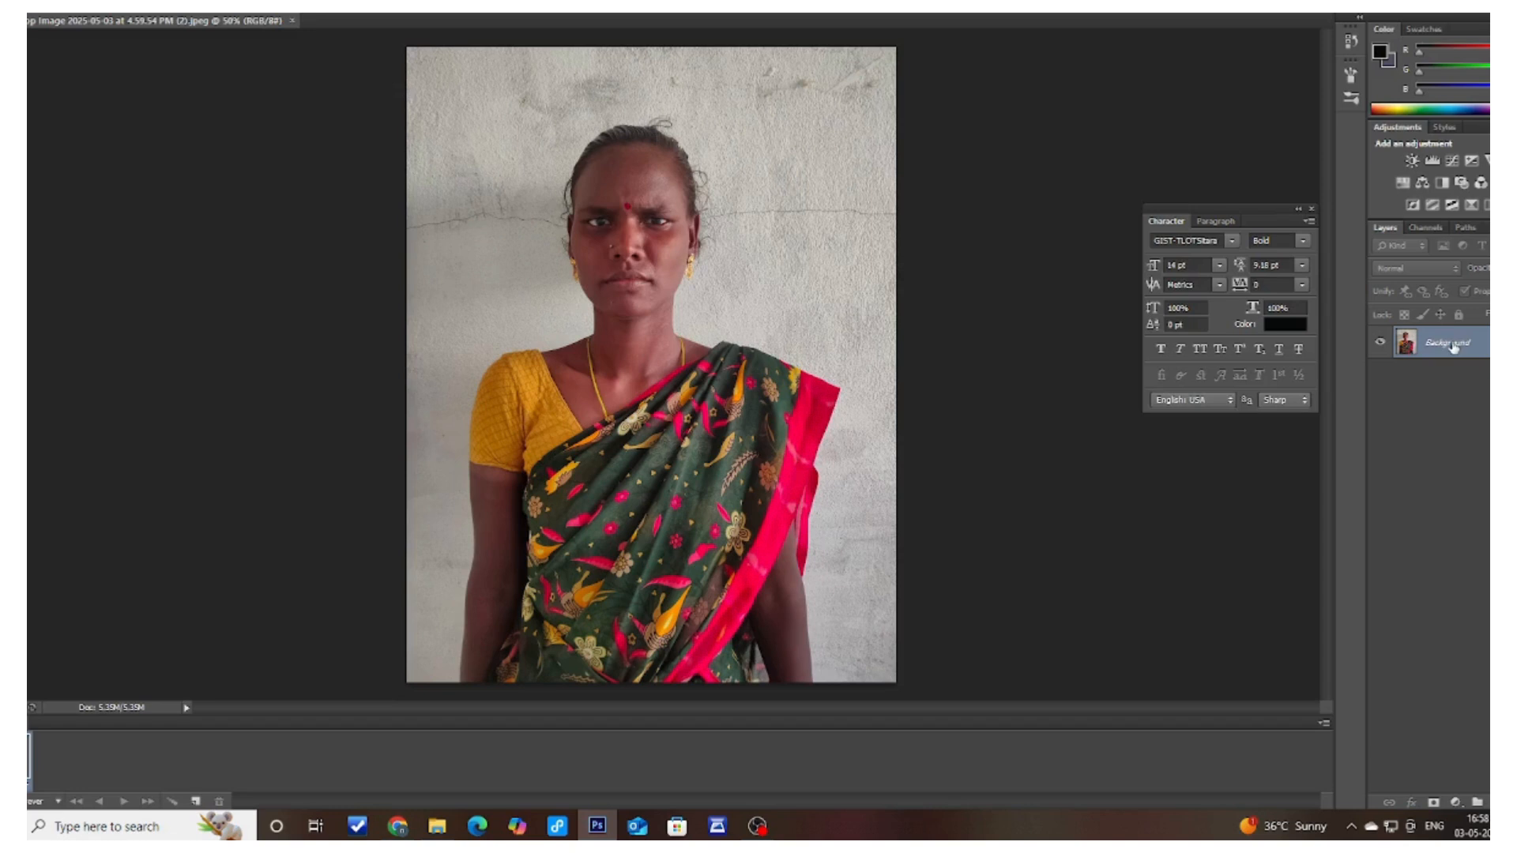
{"action": "double_click", "coordinate": [1450, 344]}
{"action": "left_click", "coordinate": [902, 237]}
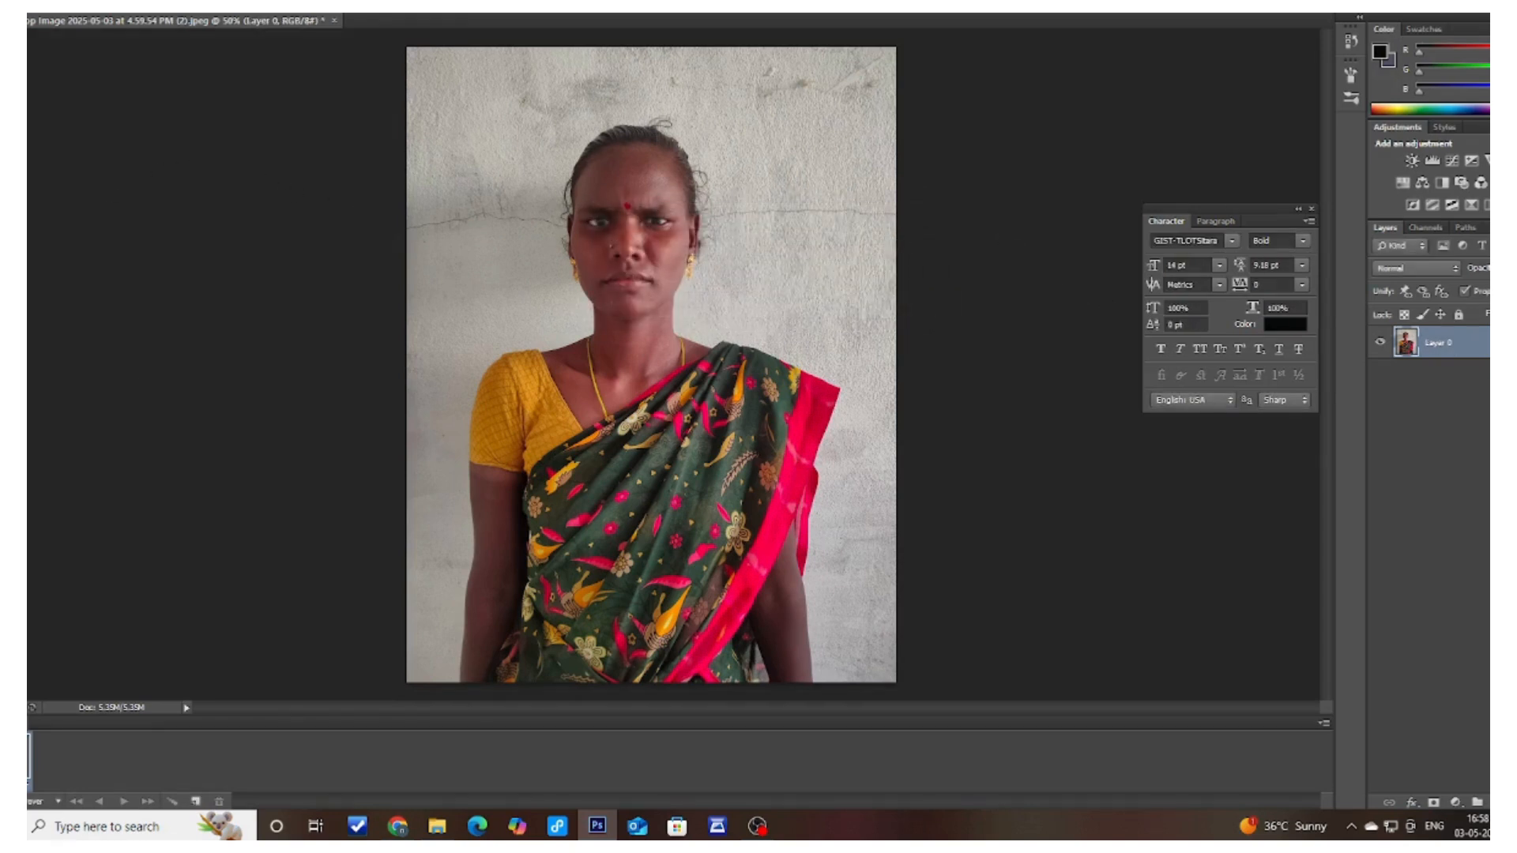
Crop the photo to a passport-style portrait showing only the woman's head, shoulders and chest.
{"action": "key", "text": "ctrl+t"}
{"action": "left_click_drag", "start_coordinate": [650, 48], "coordinate": [654, 85]}
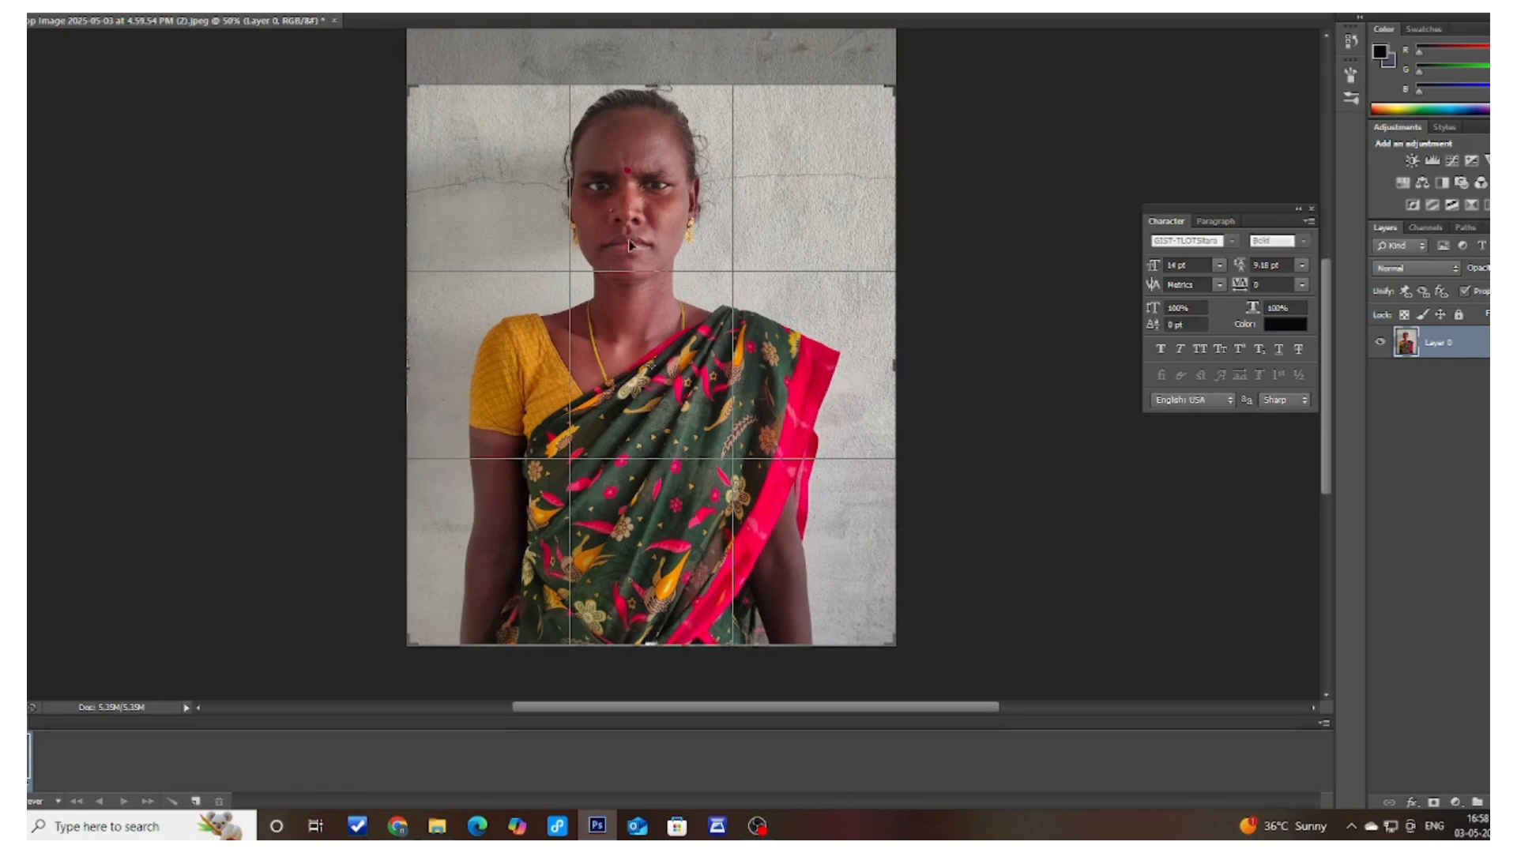
{"action": "left_click_drag", "start_coordinate": [664, 646], "coordinate": [677, 577]}
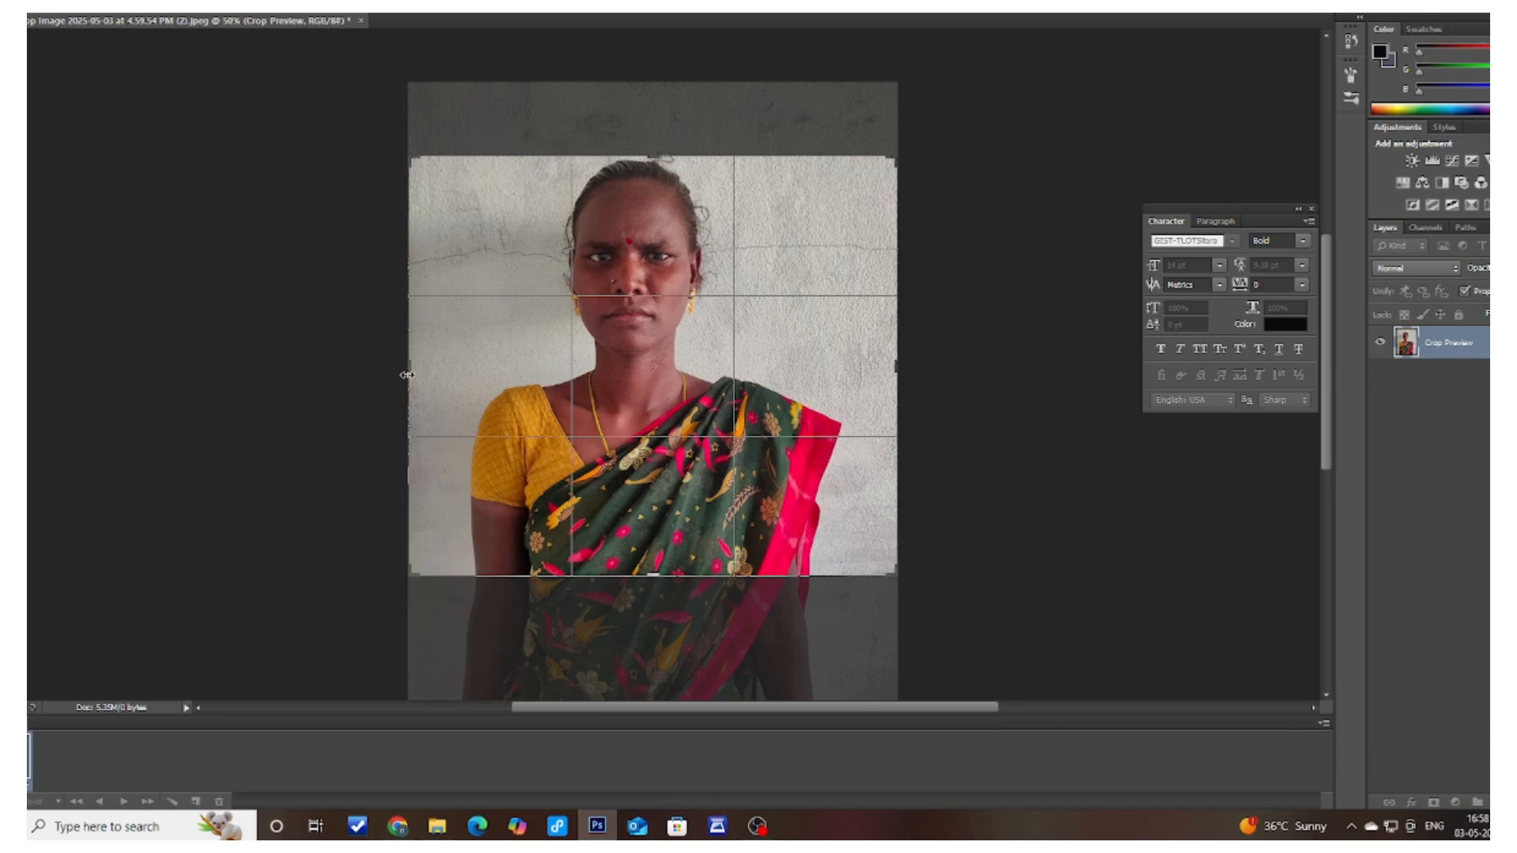
{"action": "left_click_drag", "start_coordinate": [406, 375], "coordinate": [455, 381]}
{"action": "left_click_drag", "start_coordinate": [851, 366], "coordinate": [798, 368]}
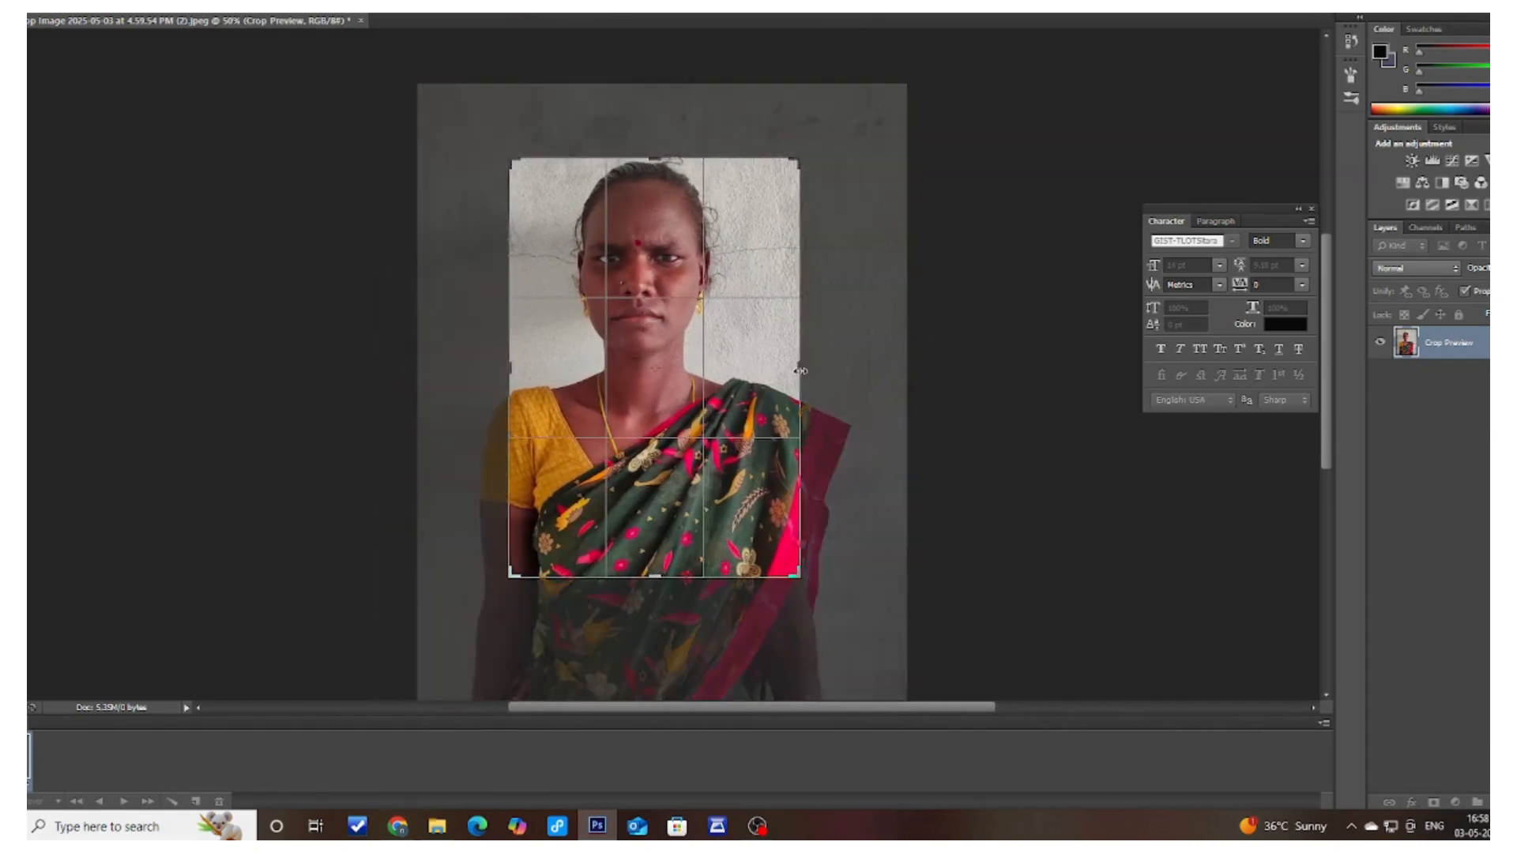
{"action": "key", "text": "Return"}
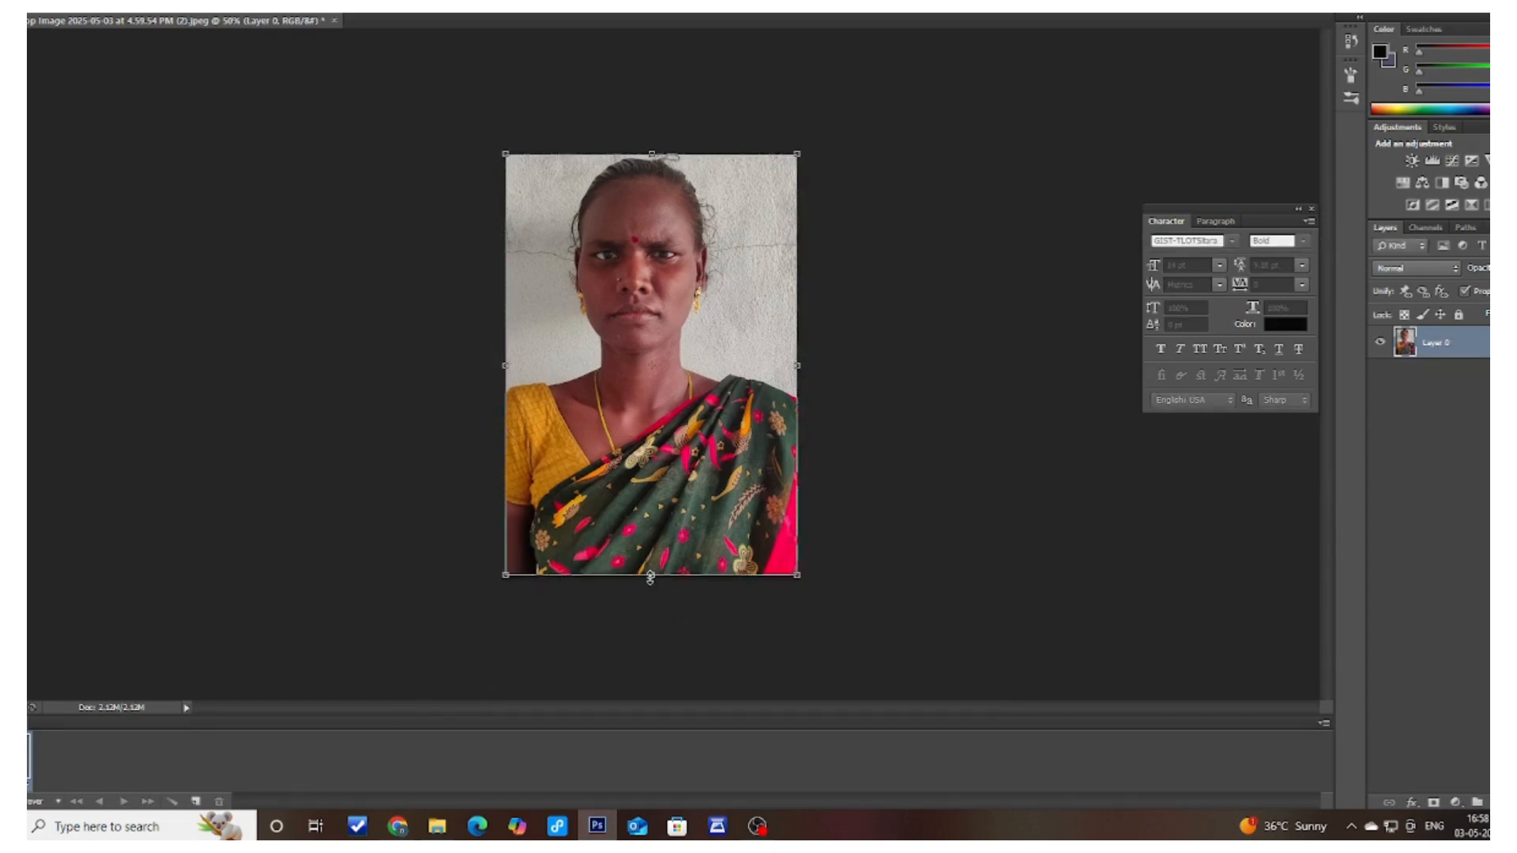
Shrink the photo layer slightly about its centre to leave a narrow transparent margin along all four edges.
{"action": "left_click_drag", "start_coordinate": [651, 574], "coordinate": [650, 569]}
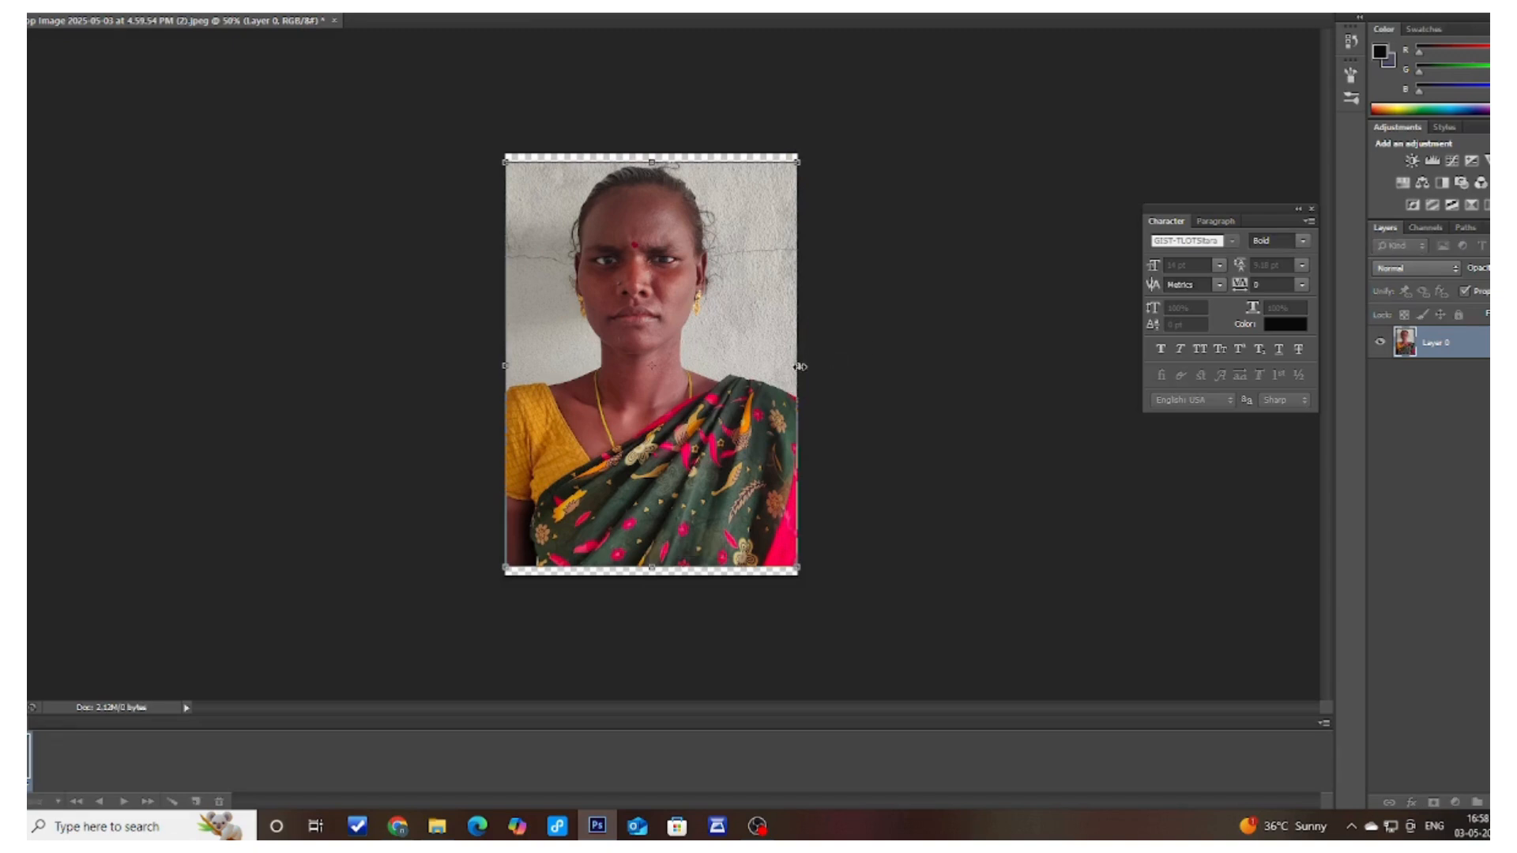
{"action": "left_click_drag", "start_coordinate": [800, 366], "coordinate": [789, 366]}
{"action": "key", "text": "Return"}
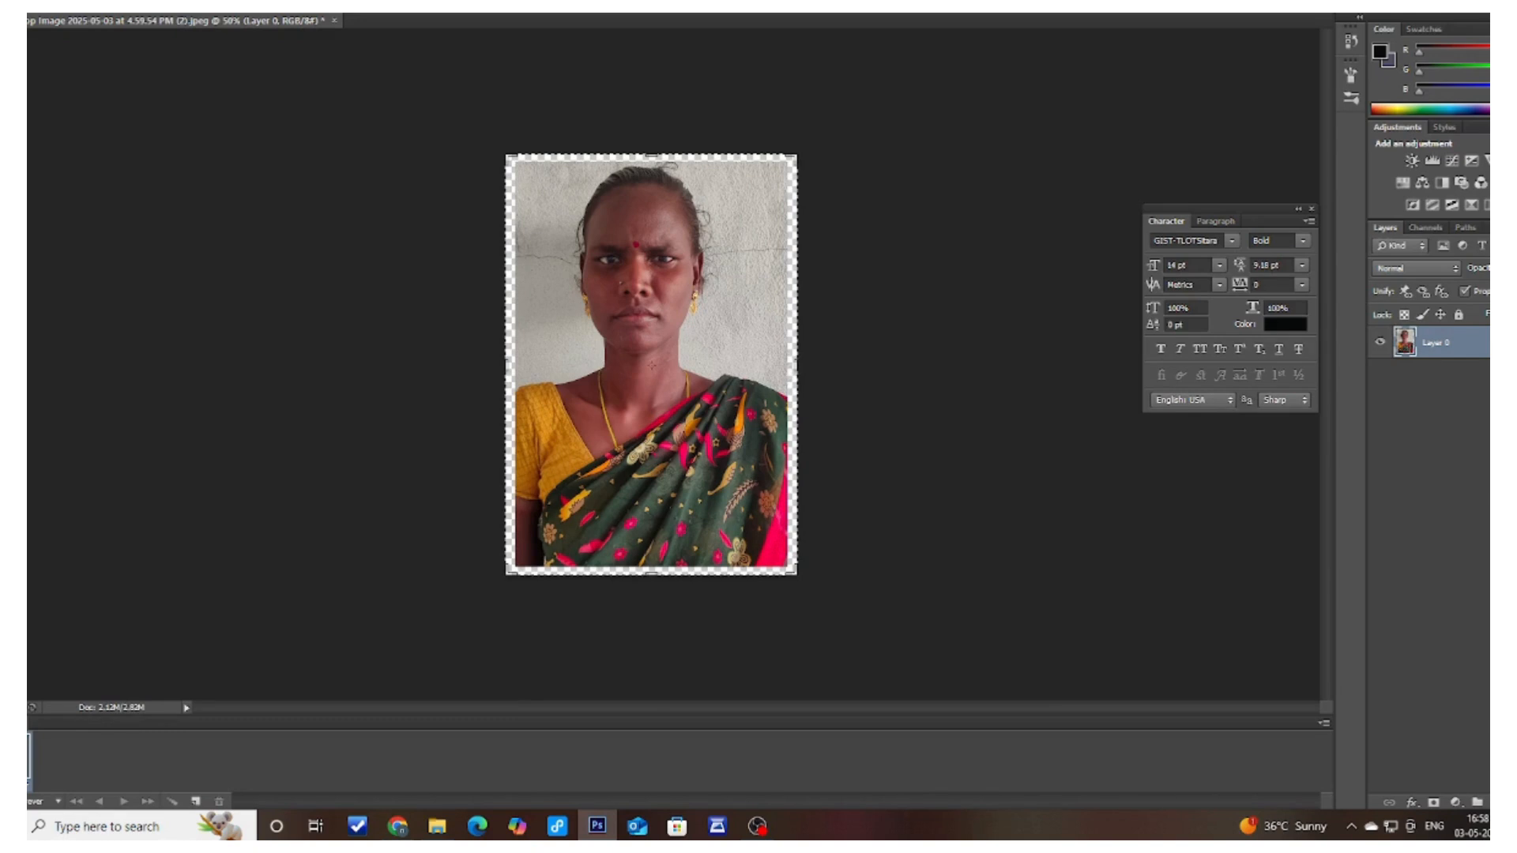
Add a black stroke around the photo layer with Center location, Normal mode and 100% opacity.
{"action": "key", "text": "alt+e"}
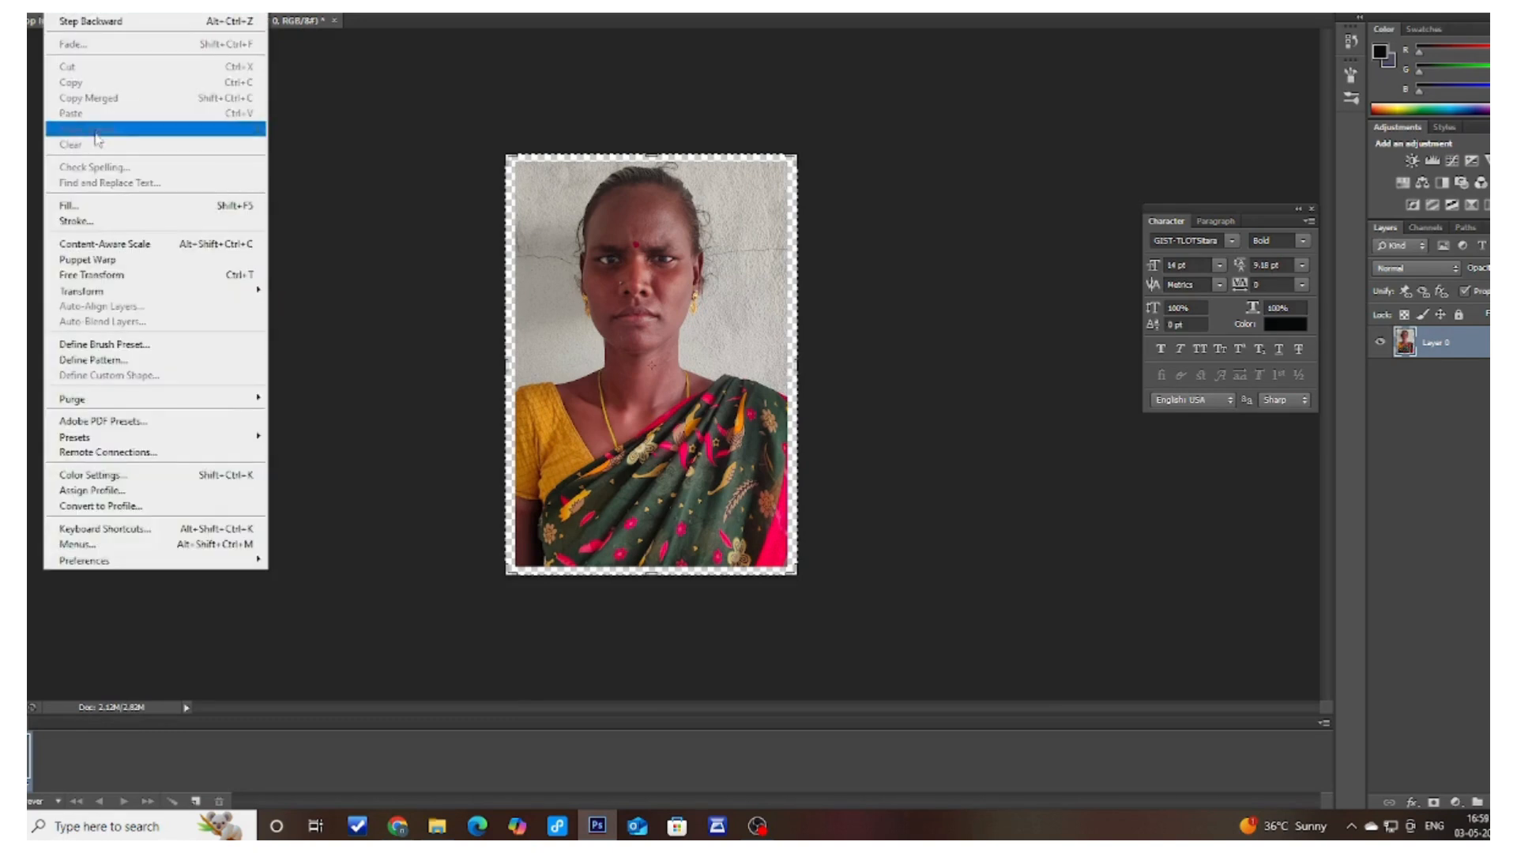
{"action": "left_click", "coordinate": [96, 227]}
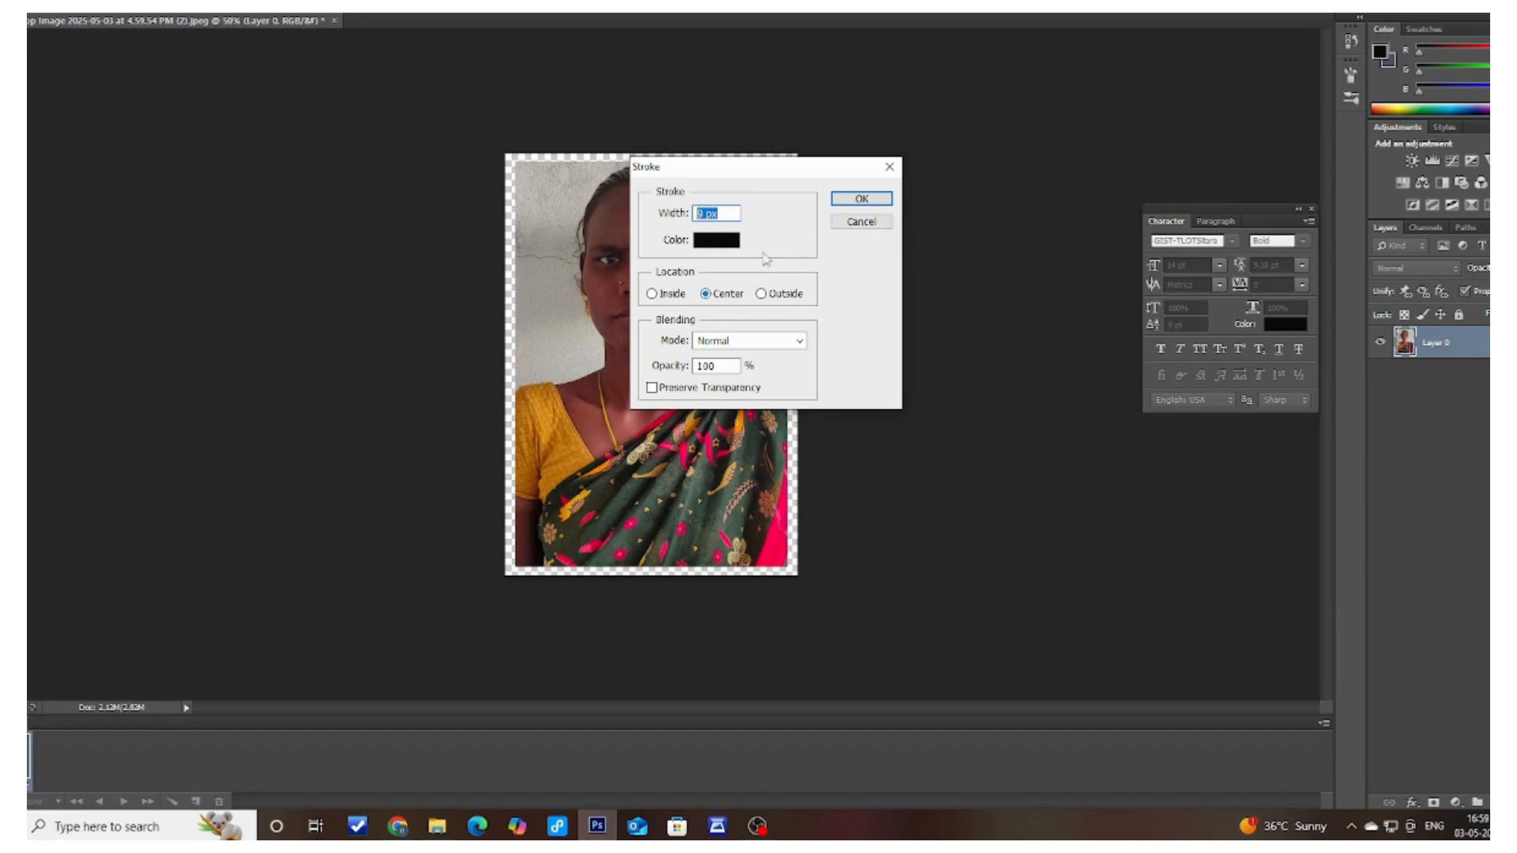
{"action": "left_click", "coordinate": [854, 201]}
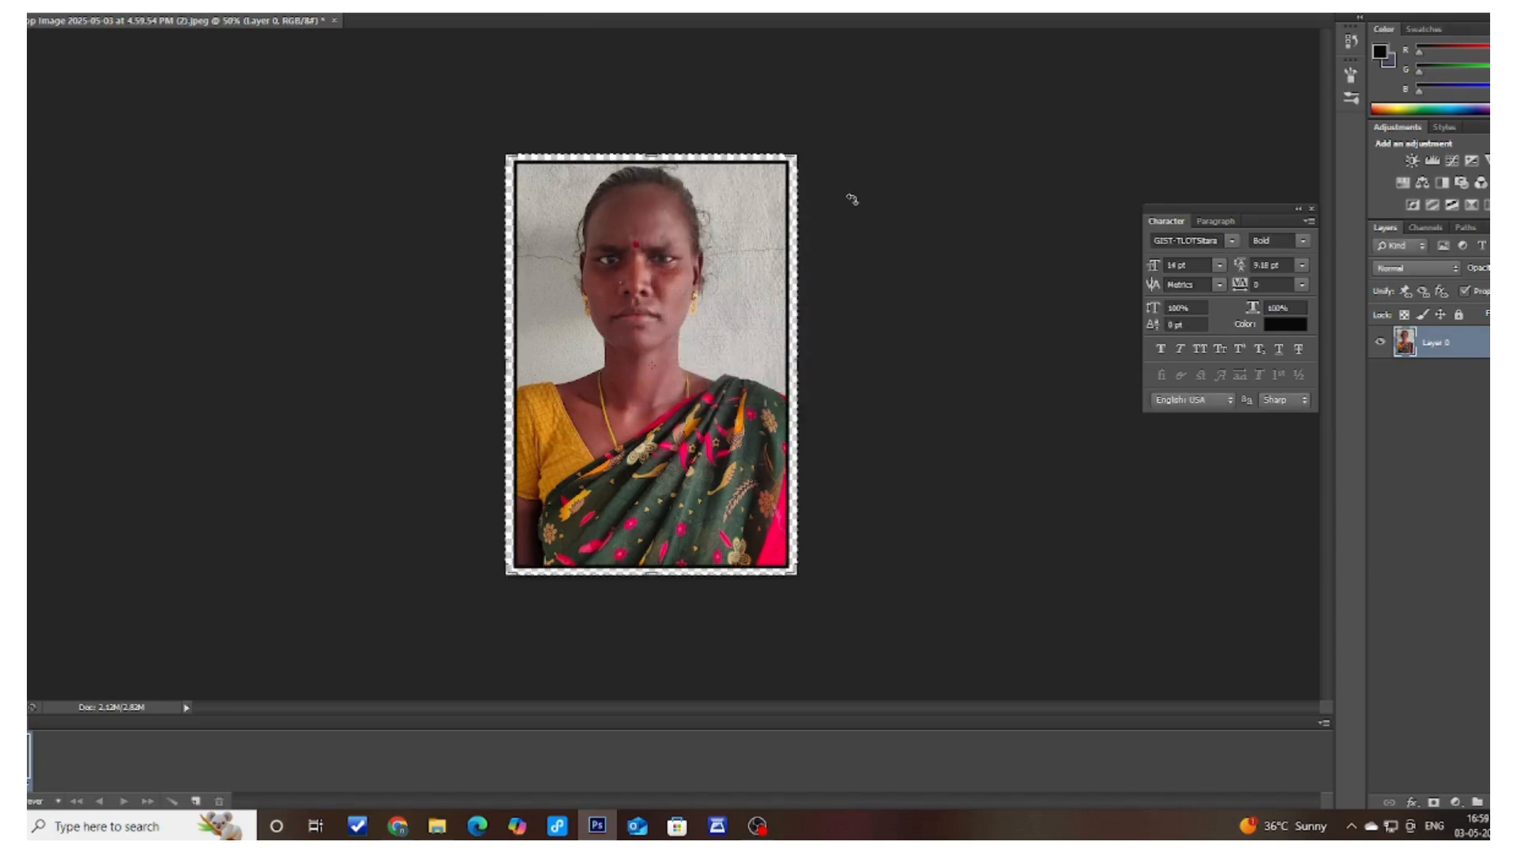
Select the wall beside the left side of the head with the Magic Wand tool.
{"action": "key", "text": "ctrl+plus"}
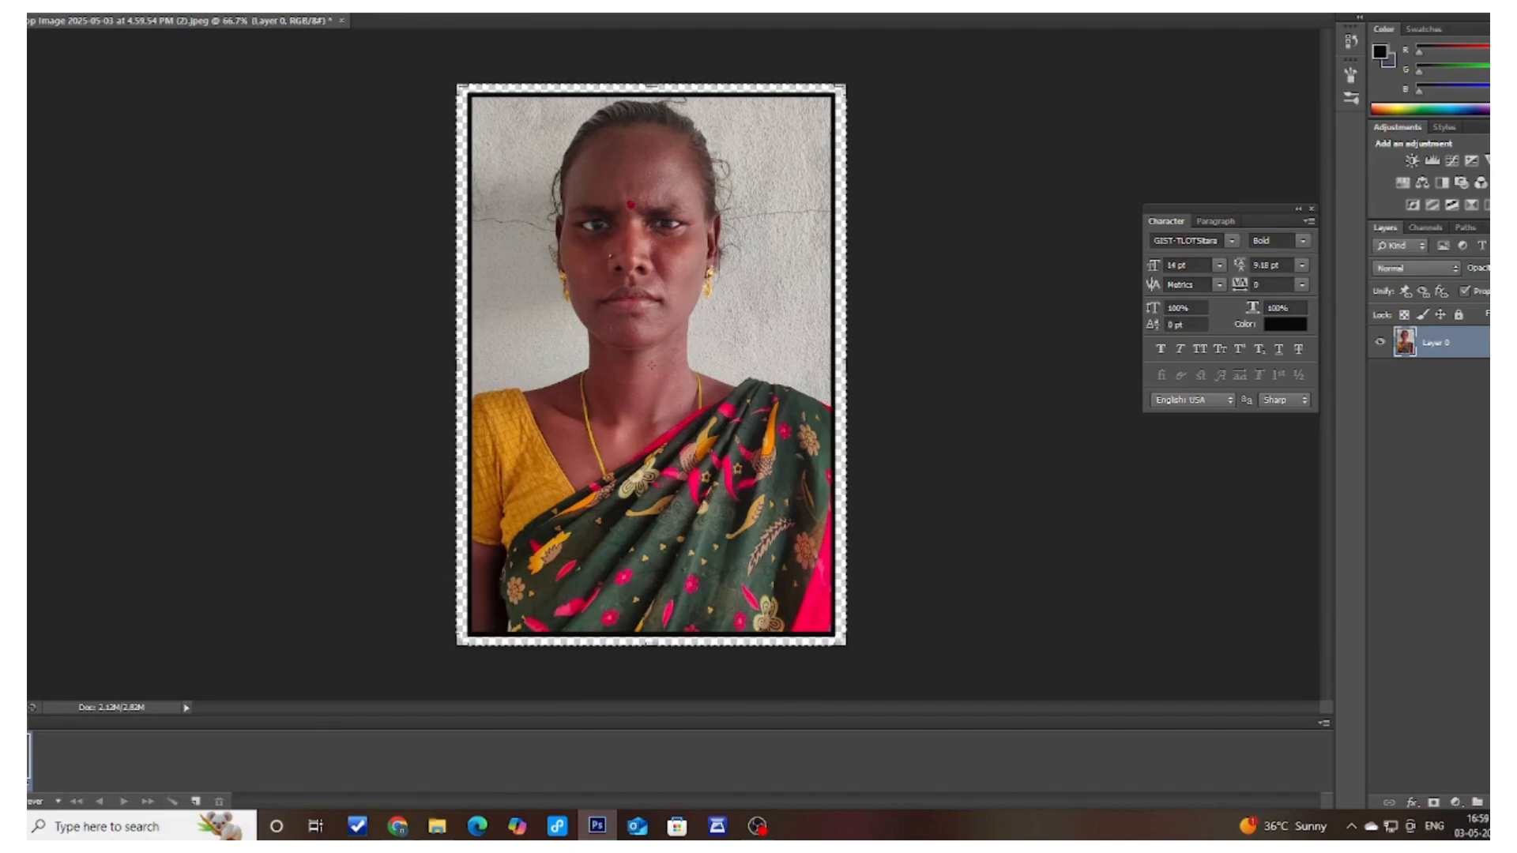
{"action": "right_click", "coordinate": [14, 162]}
{"action": "left_click", "coordinate": [59, 178]}
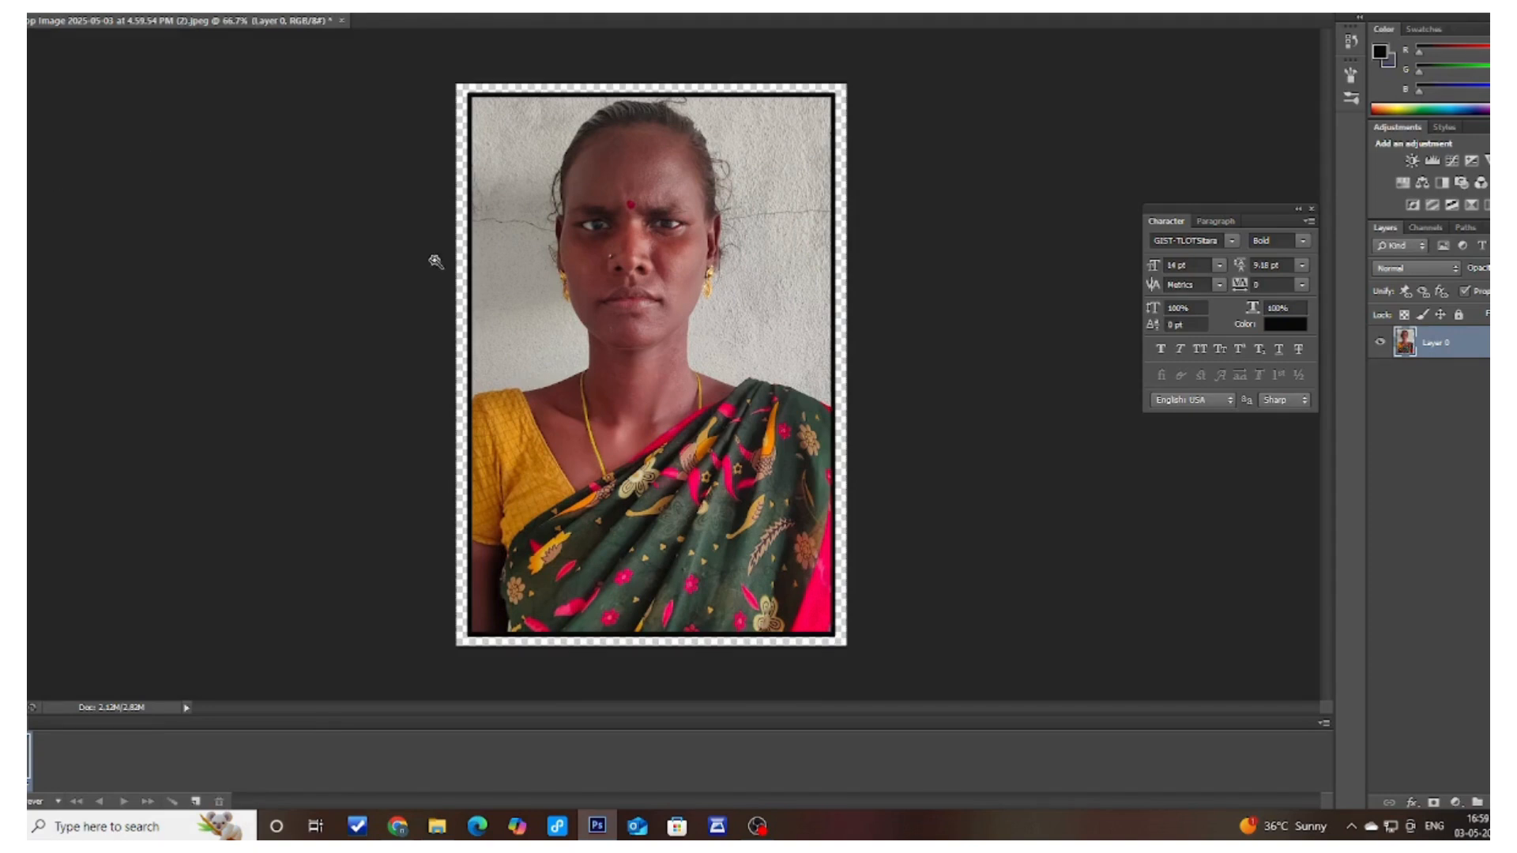
{"action": "left_click", "coordinate": [517, 210]}
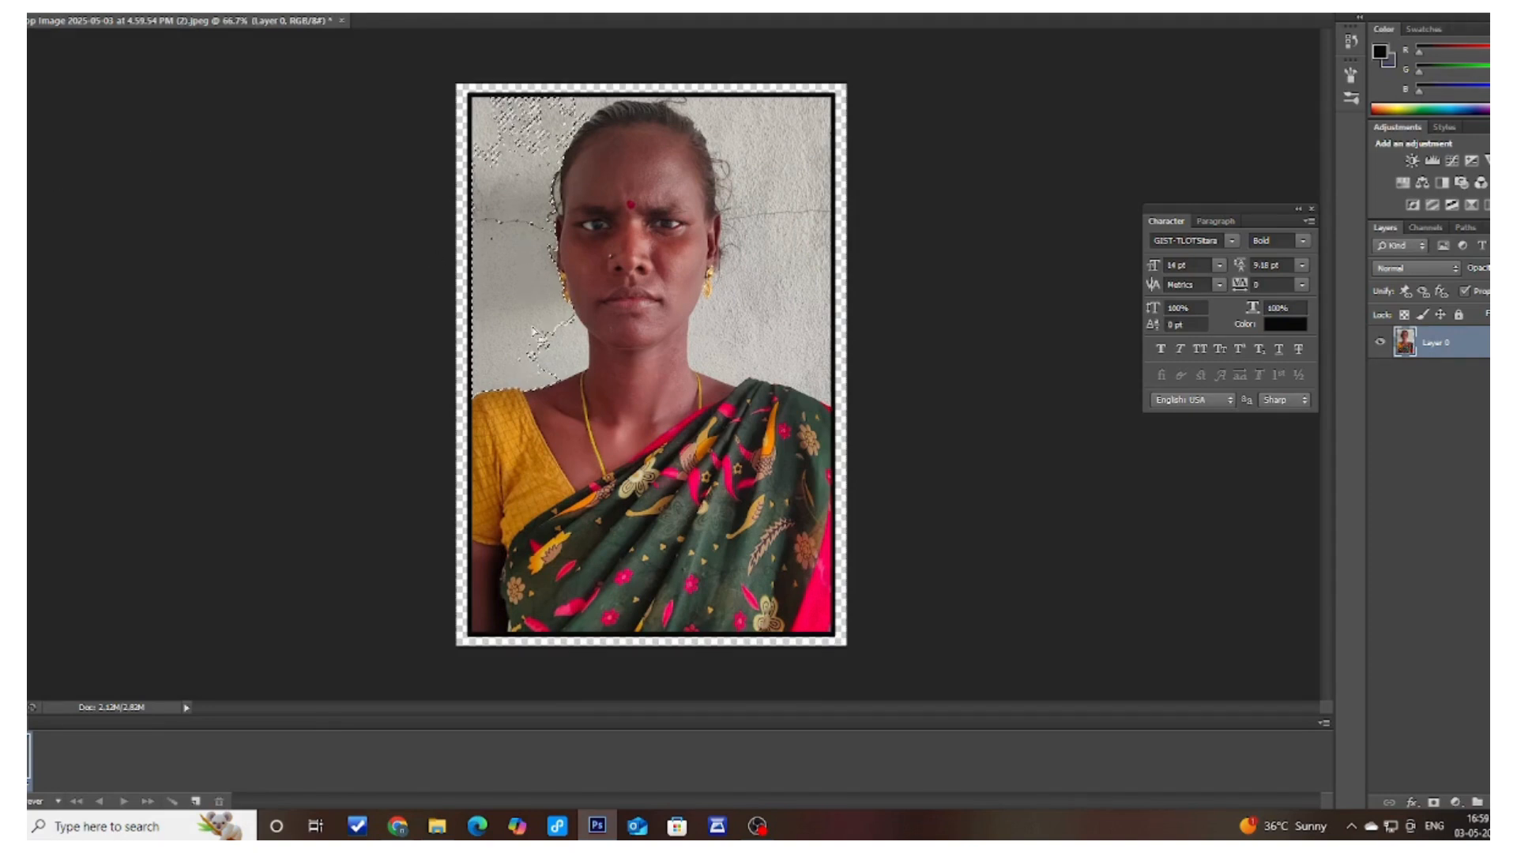
Switch to the Quick Selection tool and adjust its brush size.
{"action": "right_click", "coordinate": [15, 161]}
{"action": "left_click", "coordinate": [59, 160]}
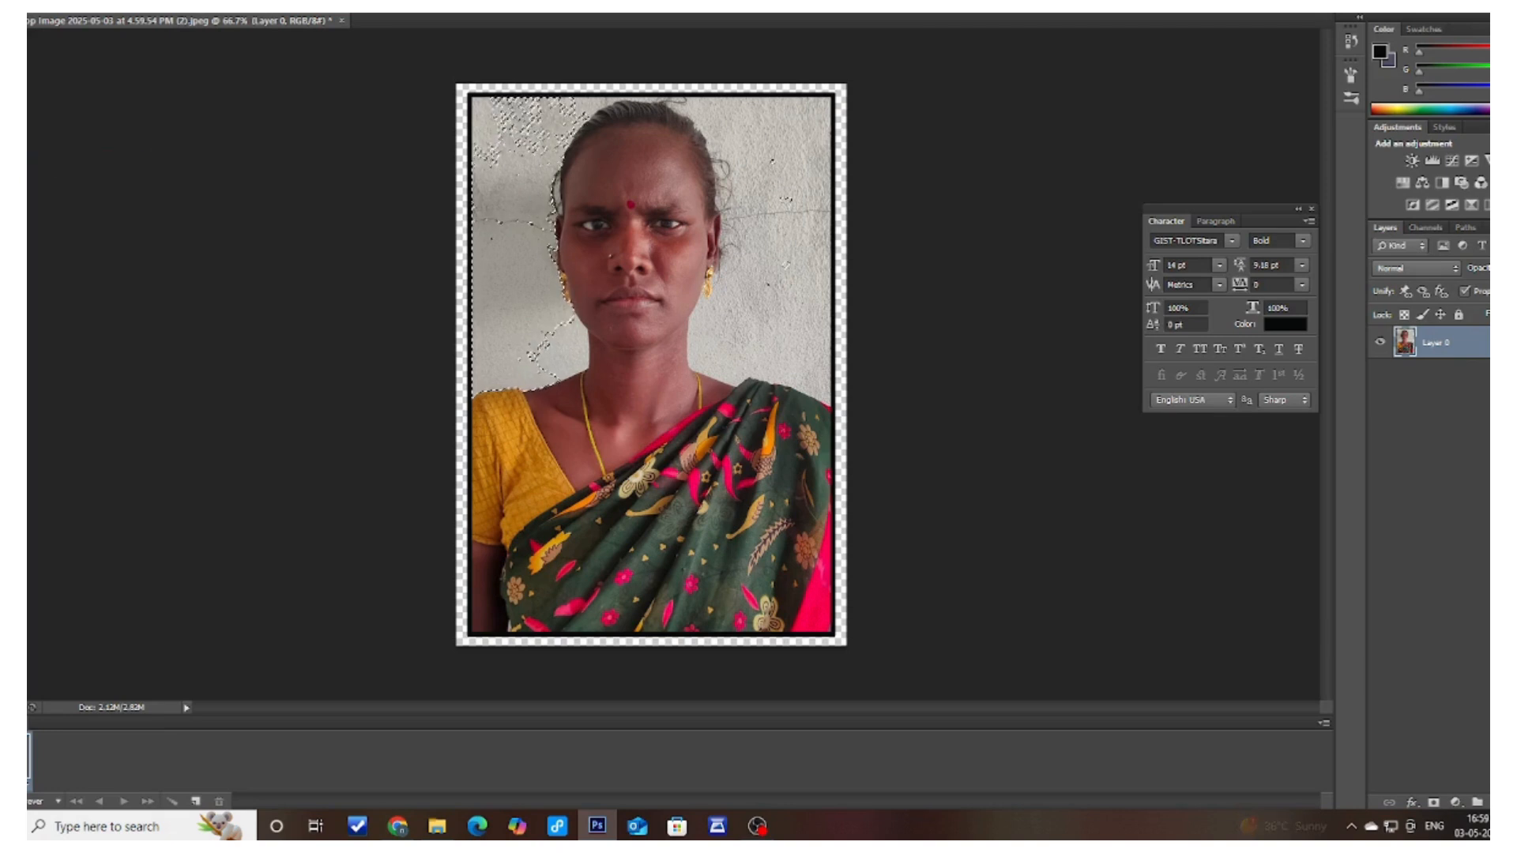
{"action": "left_click", "coordinate": [140, 2]}
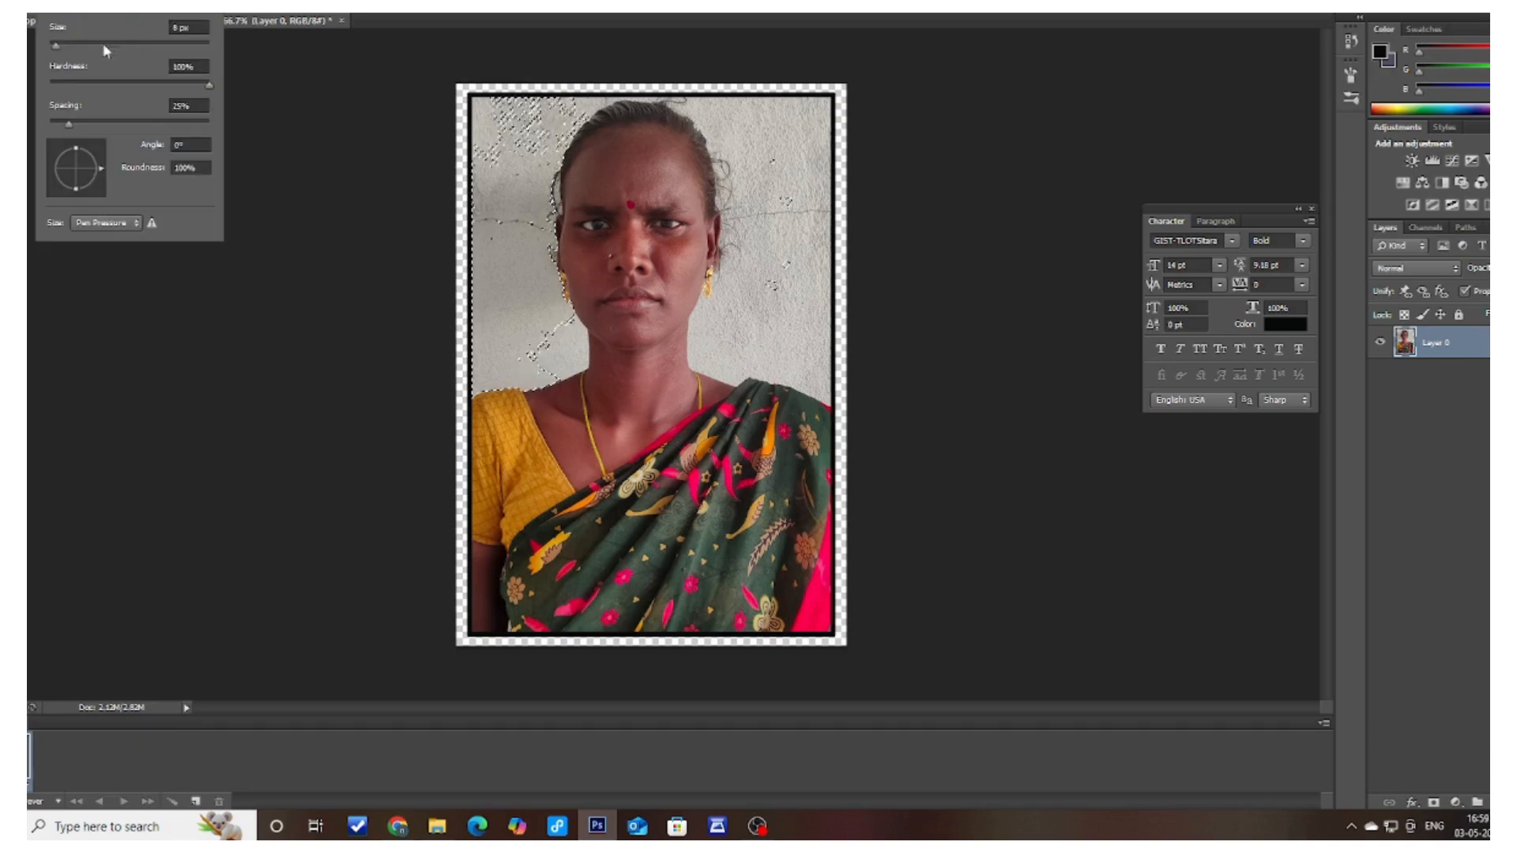
{"action": "left_click", "coordinate": [67, 45]}
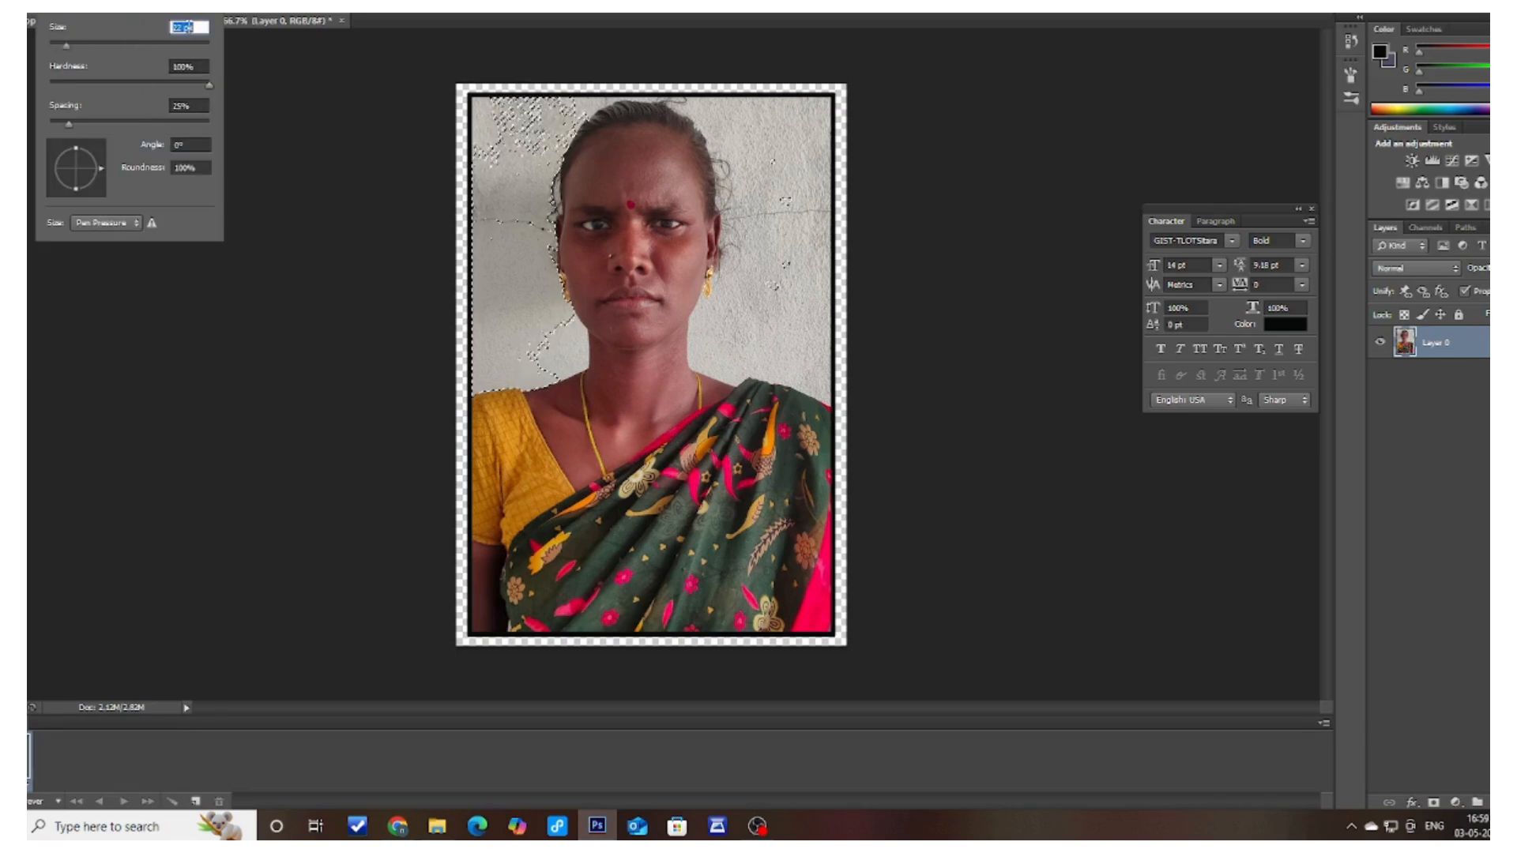
{"action": "type", "text": "8"}
{"action": "left_click", "coordinate": [798, 176]}
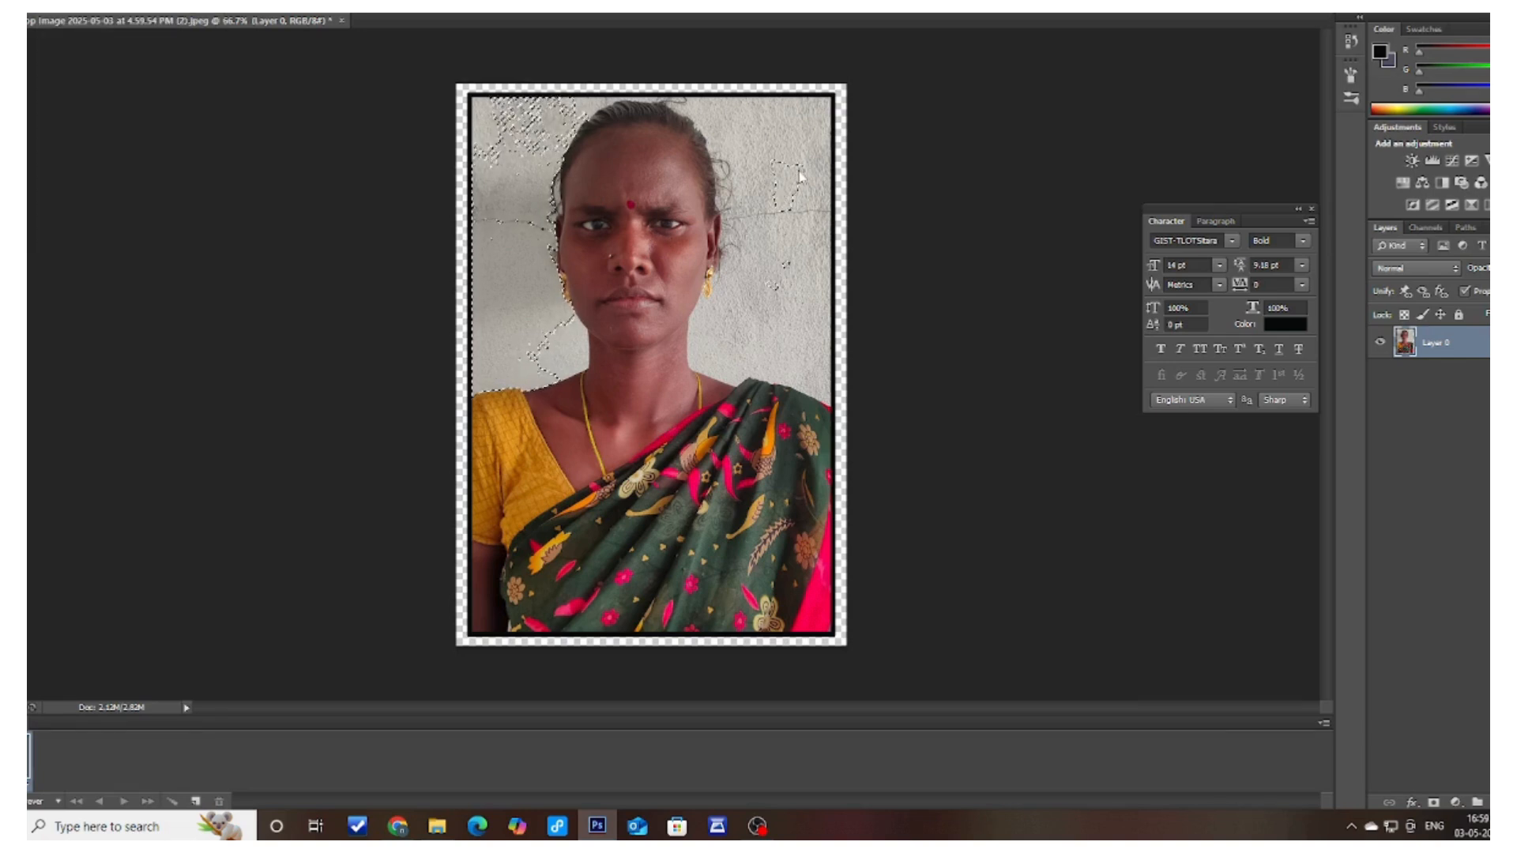
Try extending the selection over the right wall area and deleting the background, undo the deletion and clear the selection.
{"action": "left_click_drag", "start_coordinate": [776, 272], "coordinate": [775, 278]}
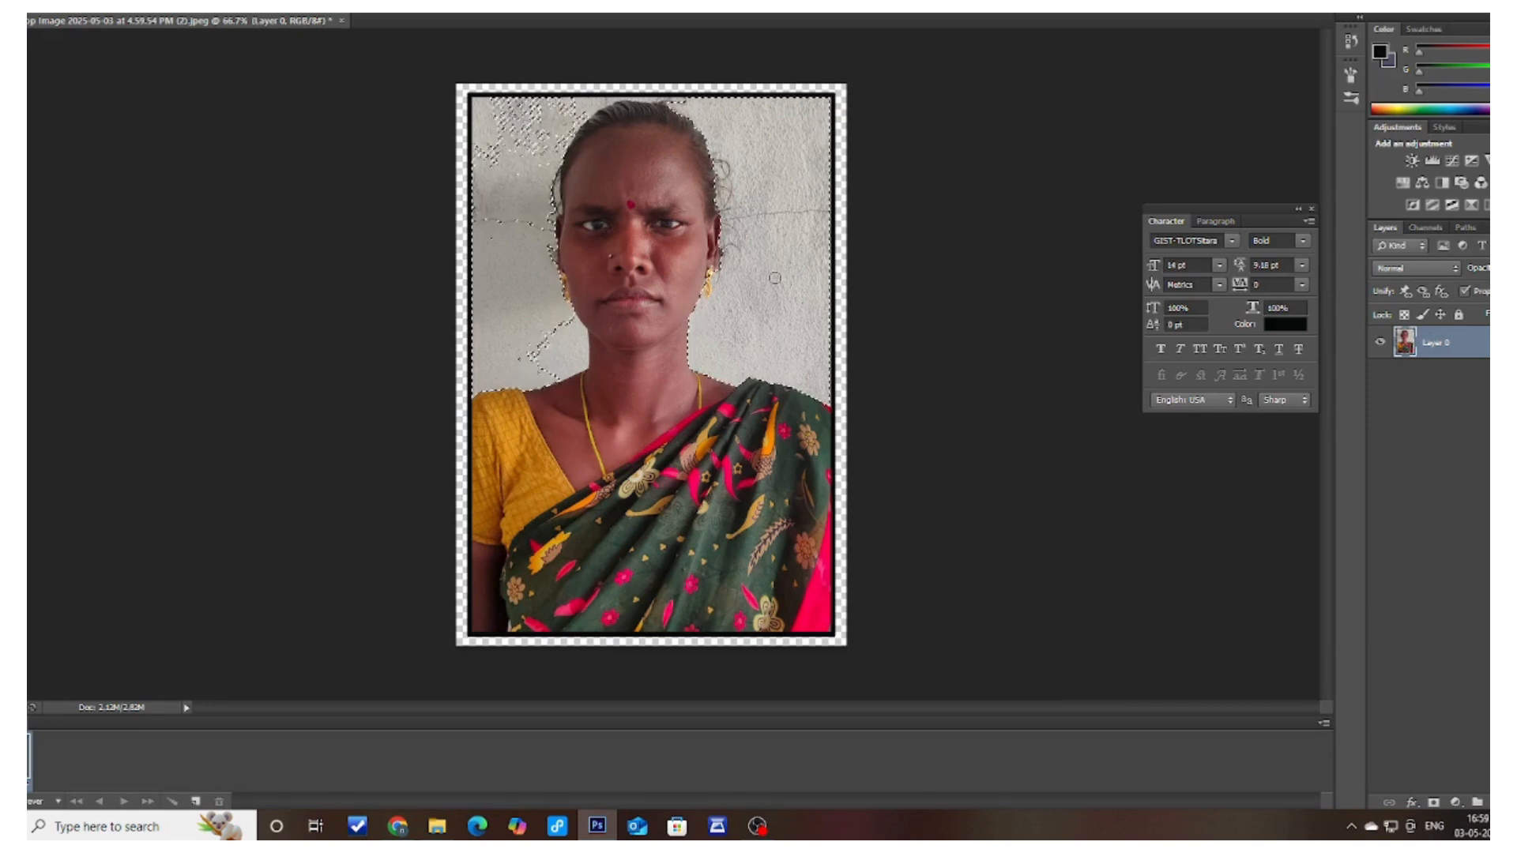
{"action": "key", "text": "Delete"}
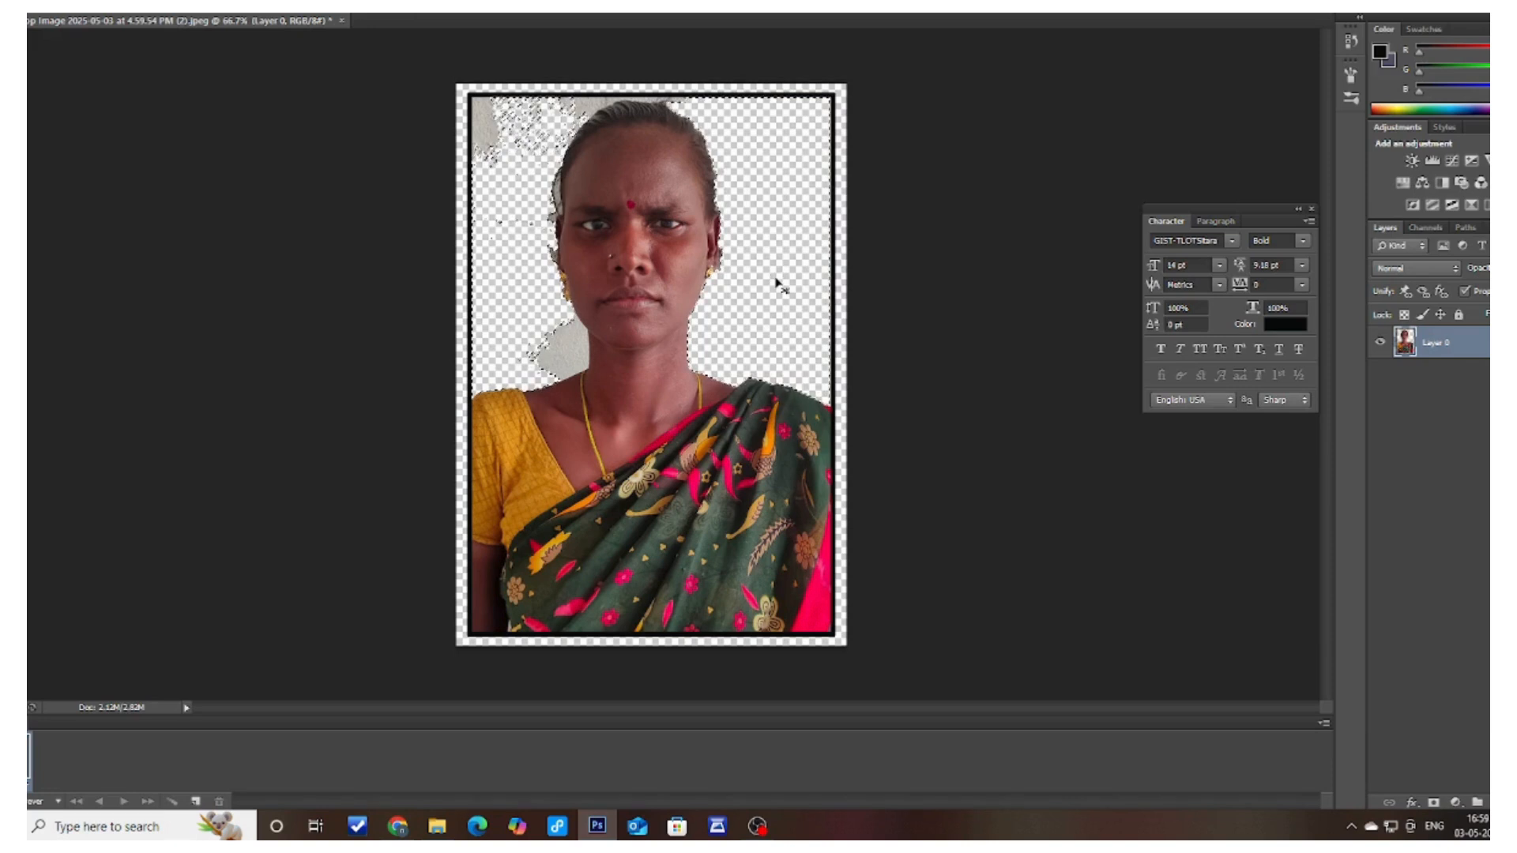
{"action": "key", "text": "ctrl+z"}
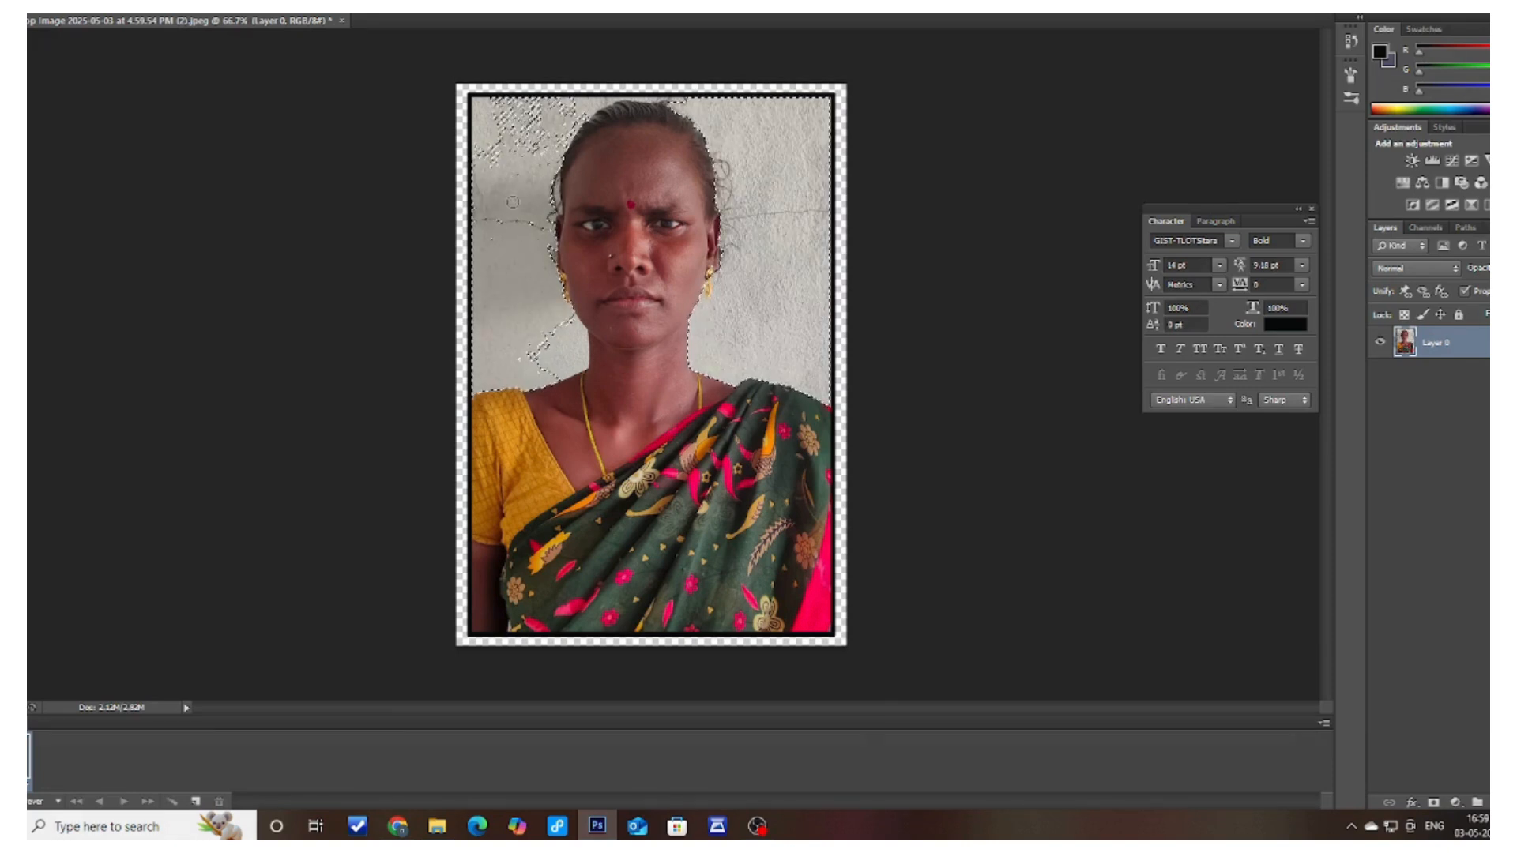
{"action": "key", "text": "ctrl+d"}
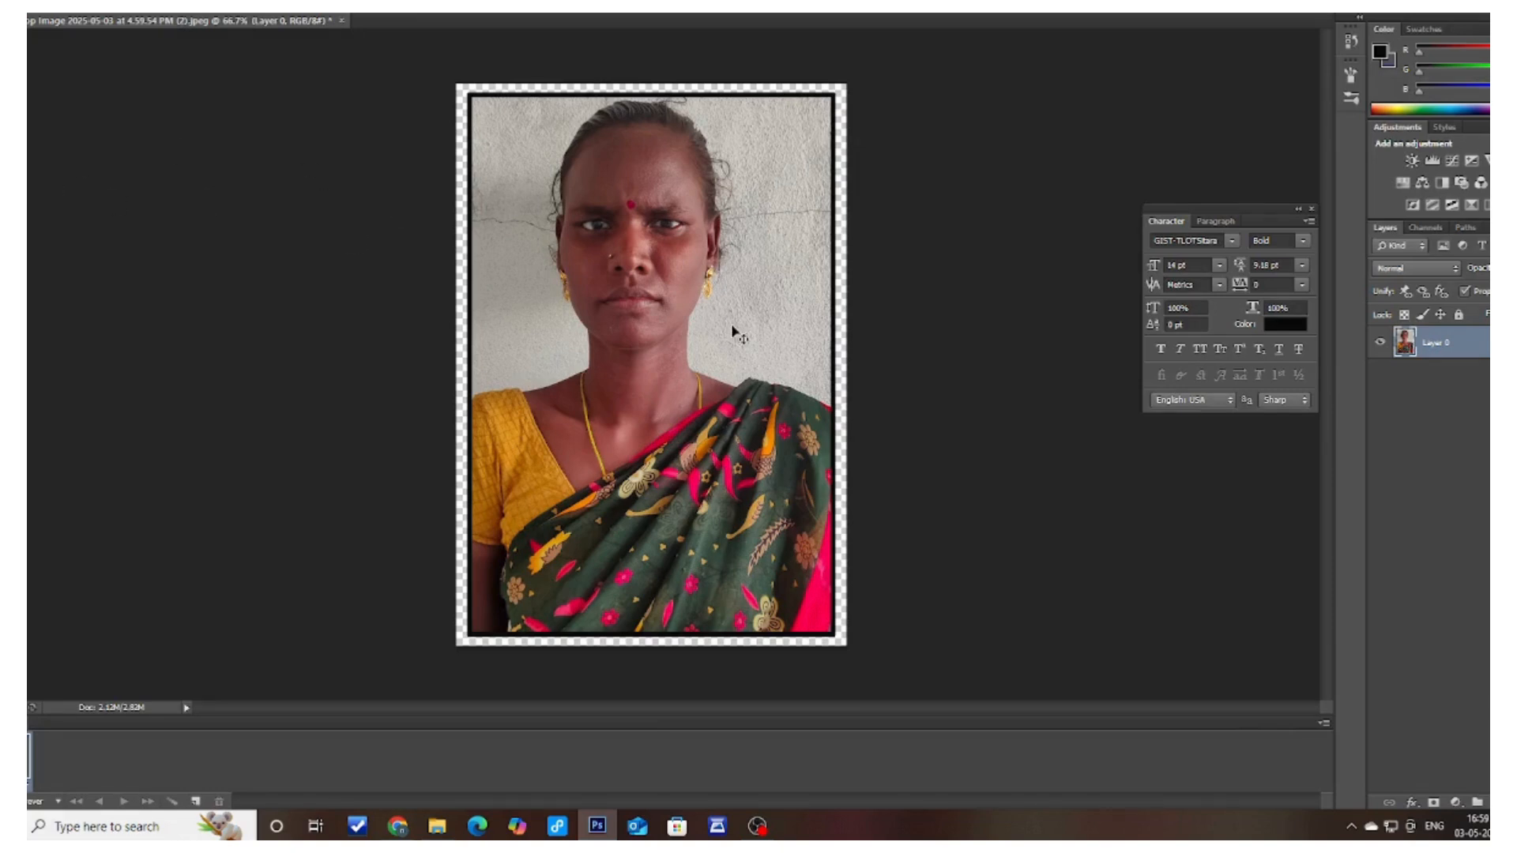
Outline the wall area beside the earring on the photo's right side with a polygonal selection and delete it.
{"action": "key", "text": "ctrl+plus"}
{"action": "key", "text": "ctrl+plus"}
{"action": "key", "text": "ctrl+plus"}
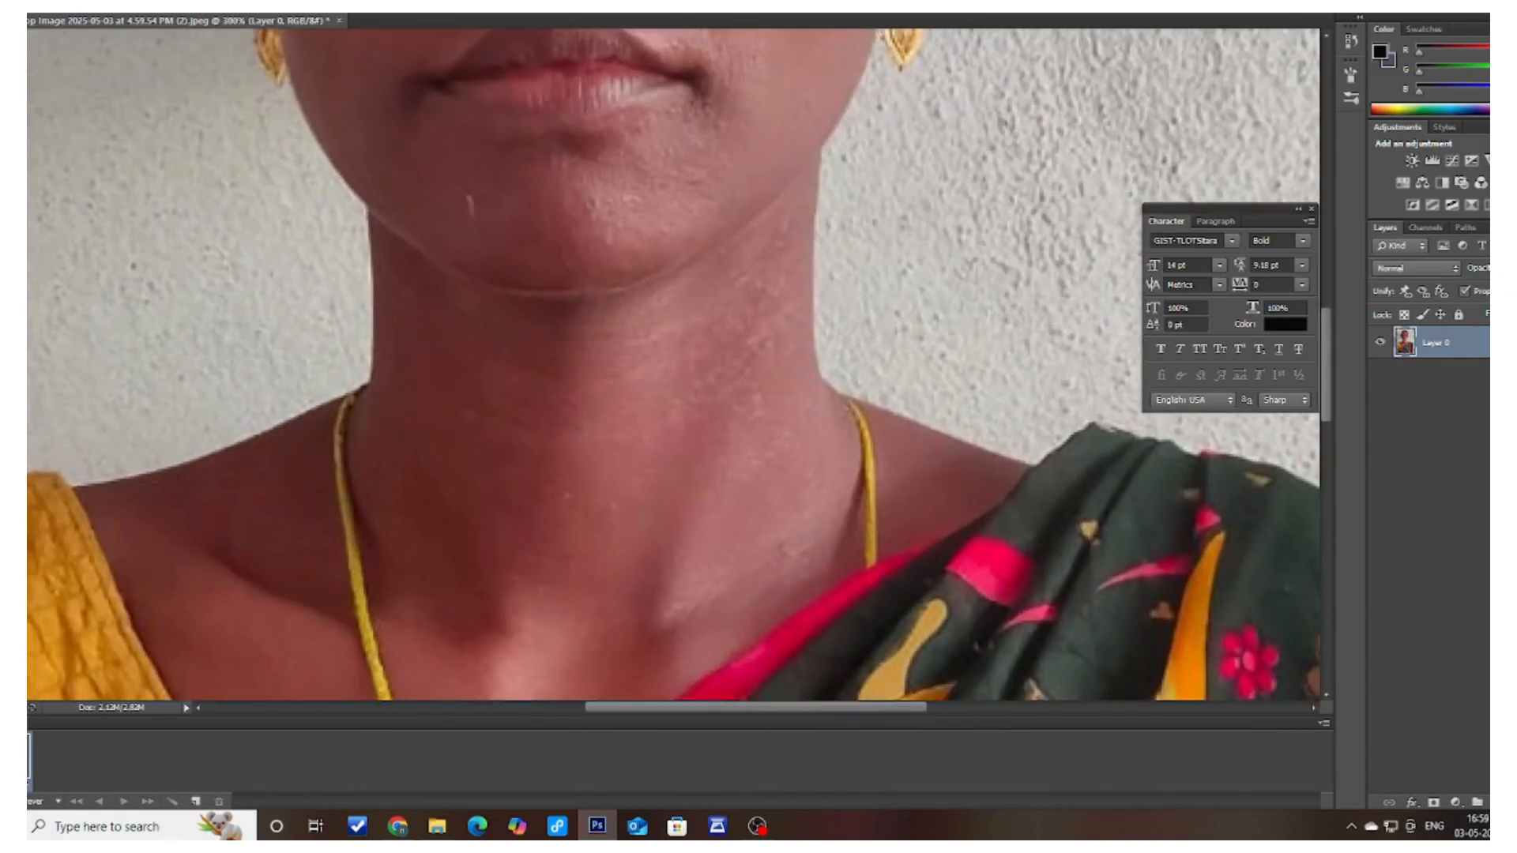
{"action": "left_click_drag", "start_coordinate": [1327, 368], "coordinate": [1321, 300]}
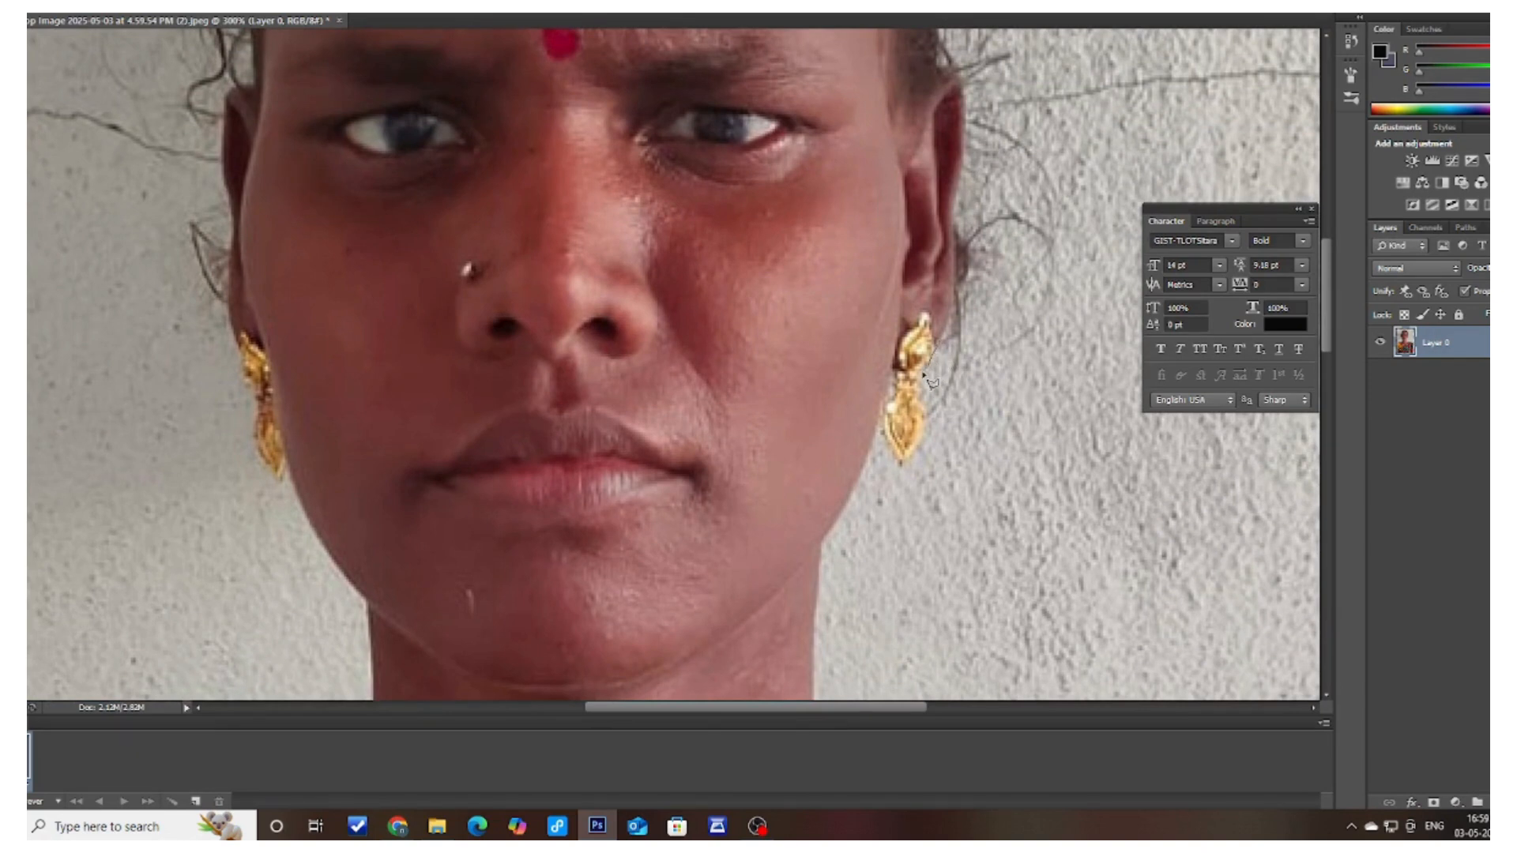
{"action": "left_click", "coordinate": [925, 413]}
{"action": "left_click", "coordinate": [899, 466]}
{"action": "left_click", "coordinate": [891, 537]}
{"action": "left_click", "coordinate": [1097, 483]}
{"action": "left_click", "coordinate": [1072, 341]}
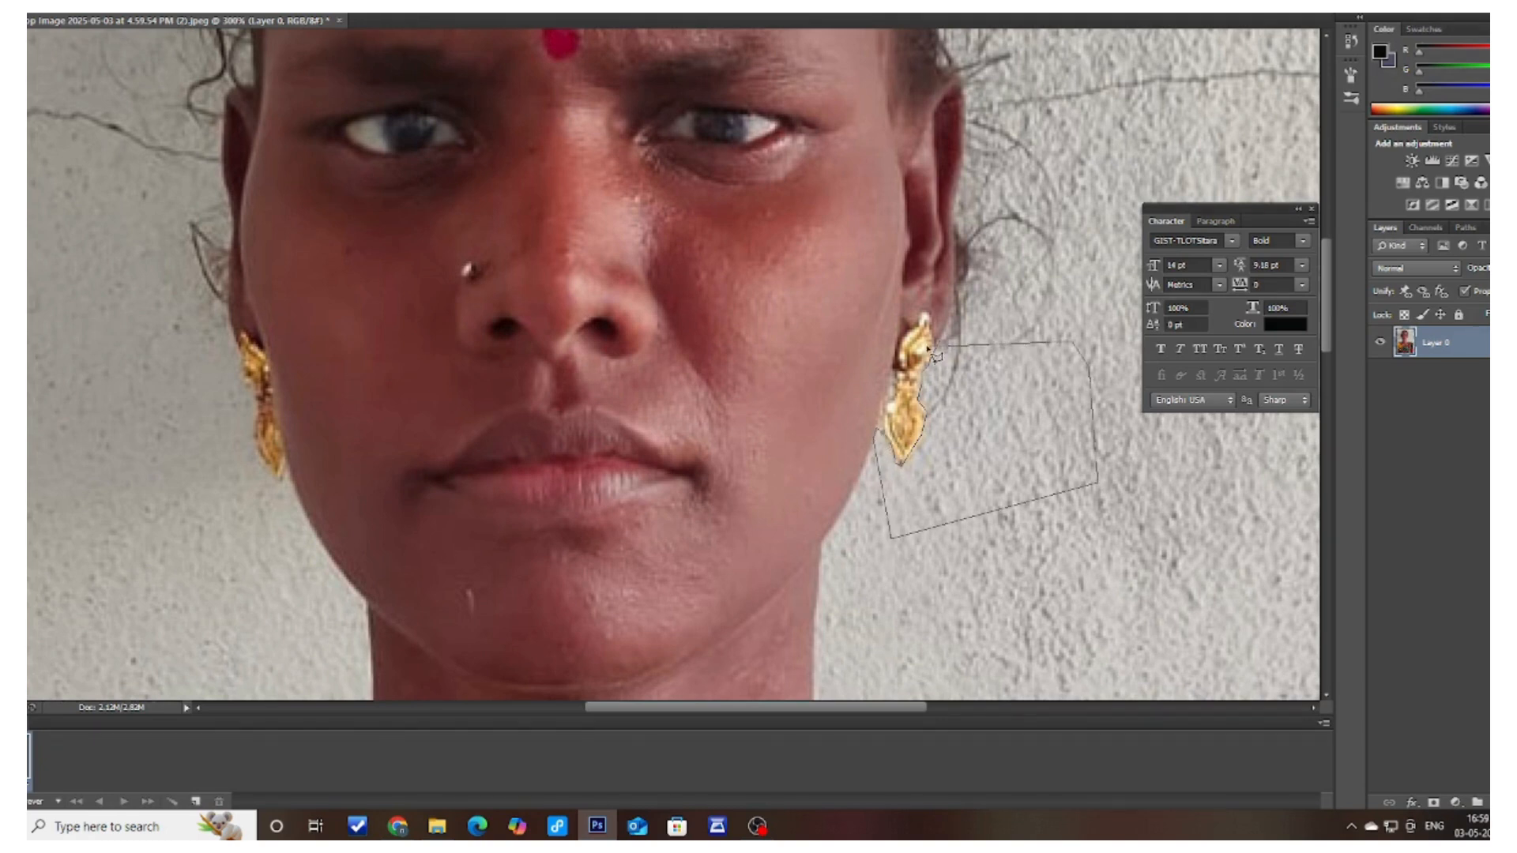
{"action": "left_click", "coordinate": [941, 343]}
{"action": "key", "text": "Delete"}
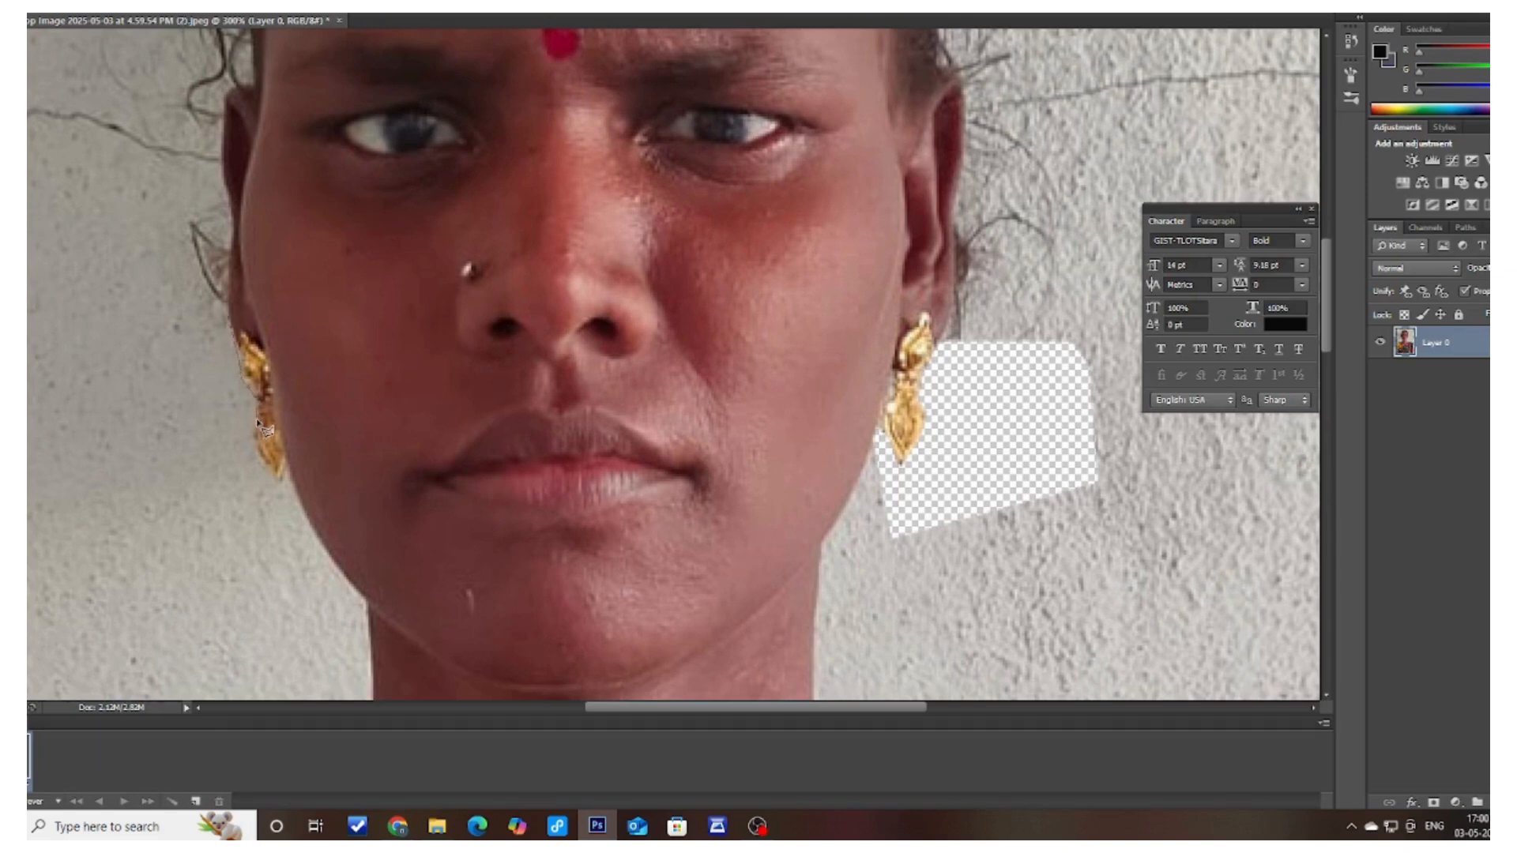
{"action": "left_click", "coordinate": [274, 482]}
{"action": "left_click", "coordinate": [217, 470]}
{"action": "left_click", "coordinate": [169, 305]}
{"action": "key", "text": "Escape"}
Outline the wall area beside the earring on the photo's left side with a polygonal selection and delete it.
{"action": "left_click", "coordinate": [225, 304]}
{"action": "left_click", "coordinate": [275, 476]}
{"action": "left_click", "coordinate": [182, 409]}
{"action": "left_click", "coordinate": [158, 261]}
{"action": "left_click", "coordinate": [192, 223]}
{"action": "left_click", "coordinate": [229, 305]}
{"action": "key", "text": "Delete"}
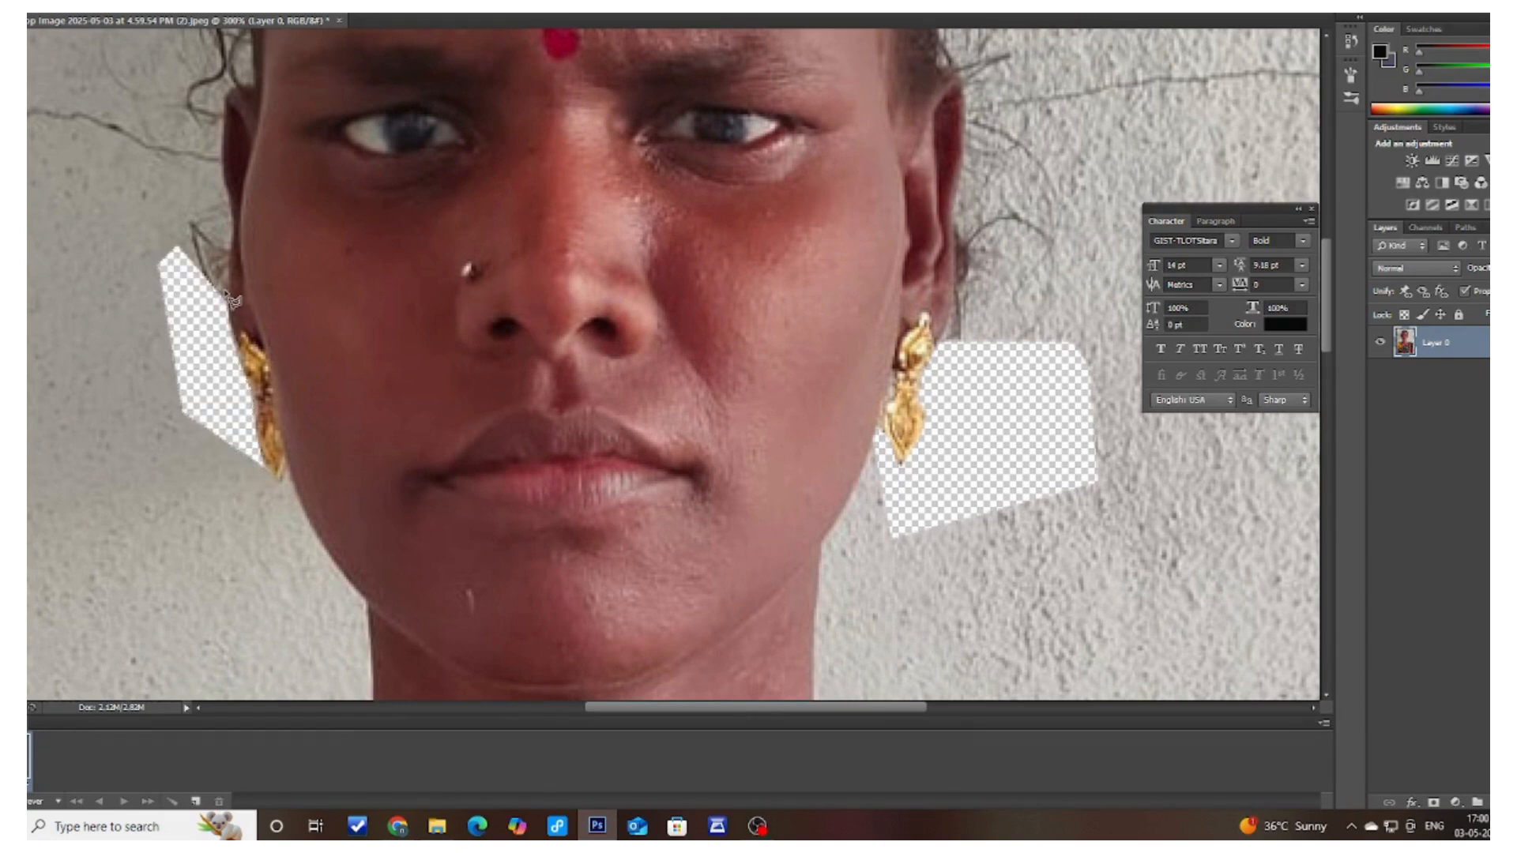
Select the remaining wall on both sides of the woman with the Quick Selection tool and delete it.
{"action": "key", "text": "ctrl+minus"}
{"action": "key", "text": "ctrl+minus"}
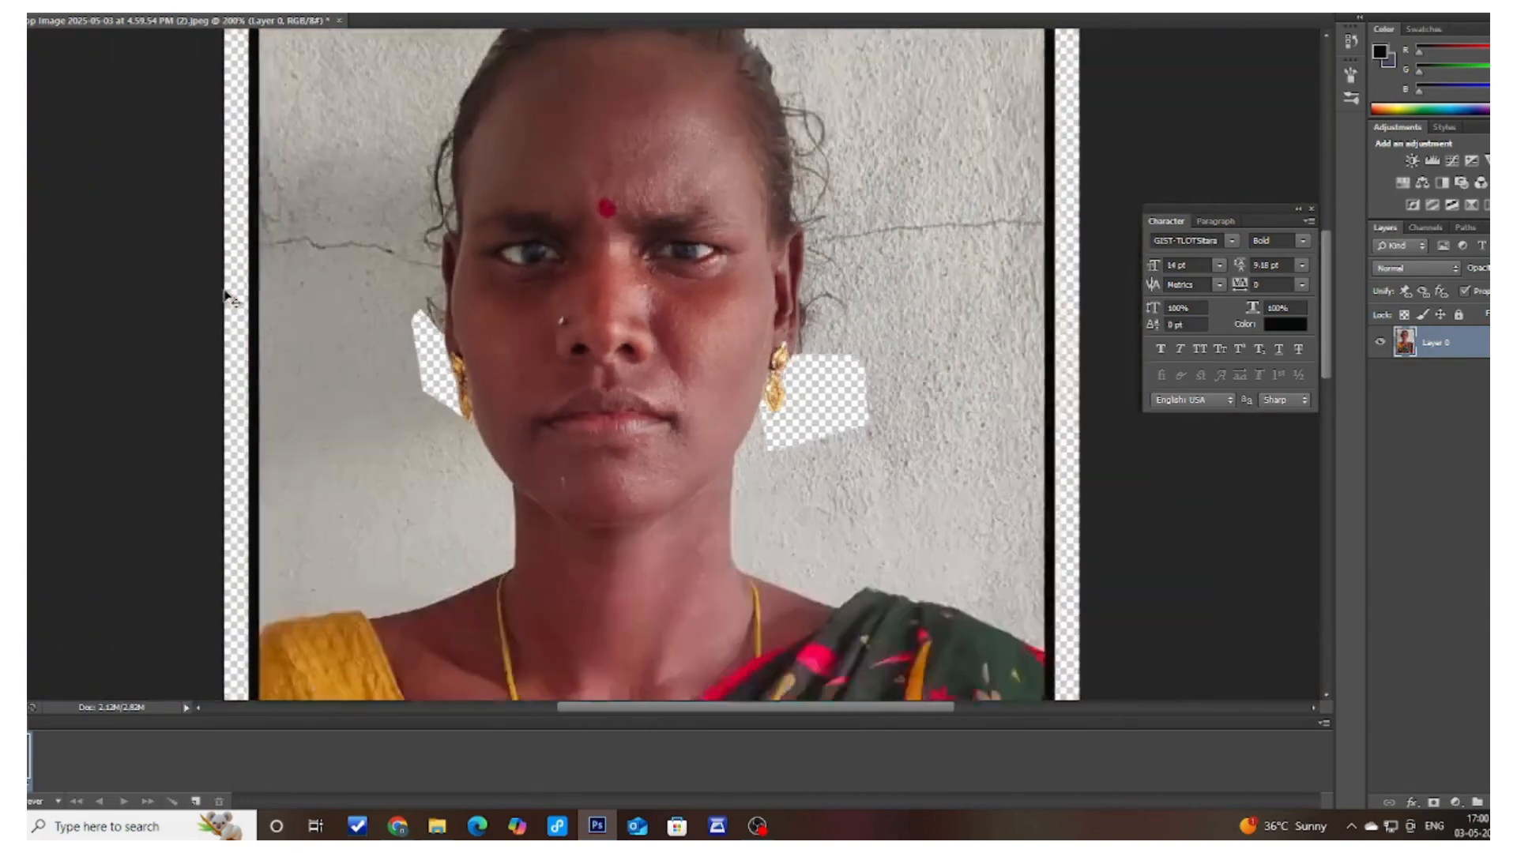
{"action": "scroll", "coordinate": [967, 522], "scroll_direction": "down", "scroll_amount": 3}
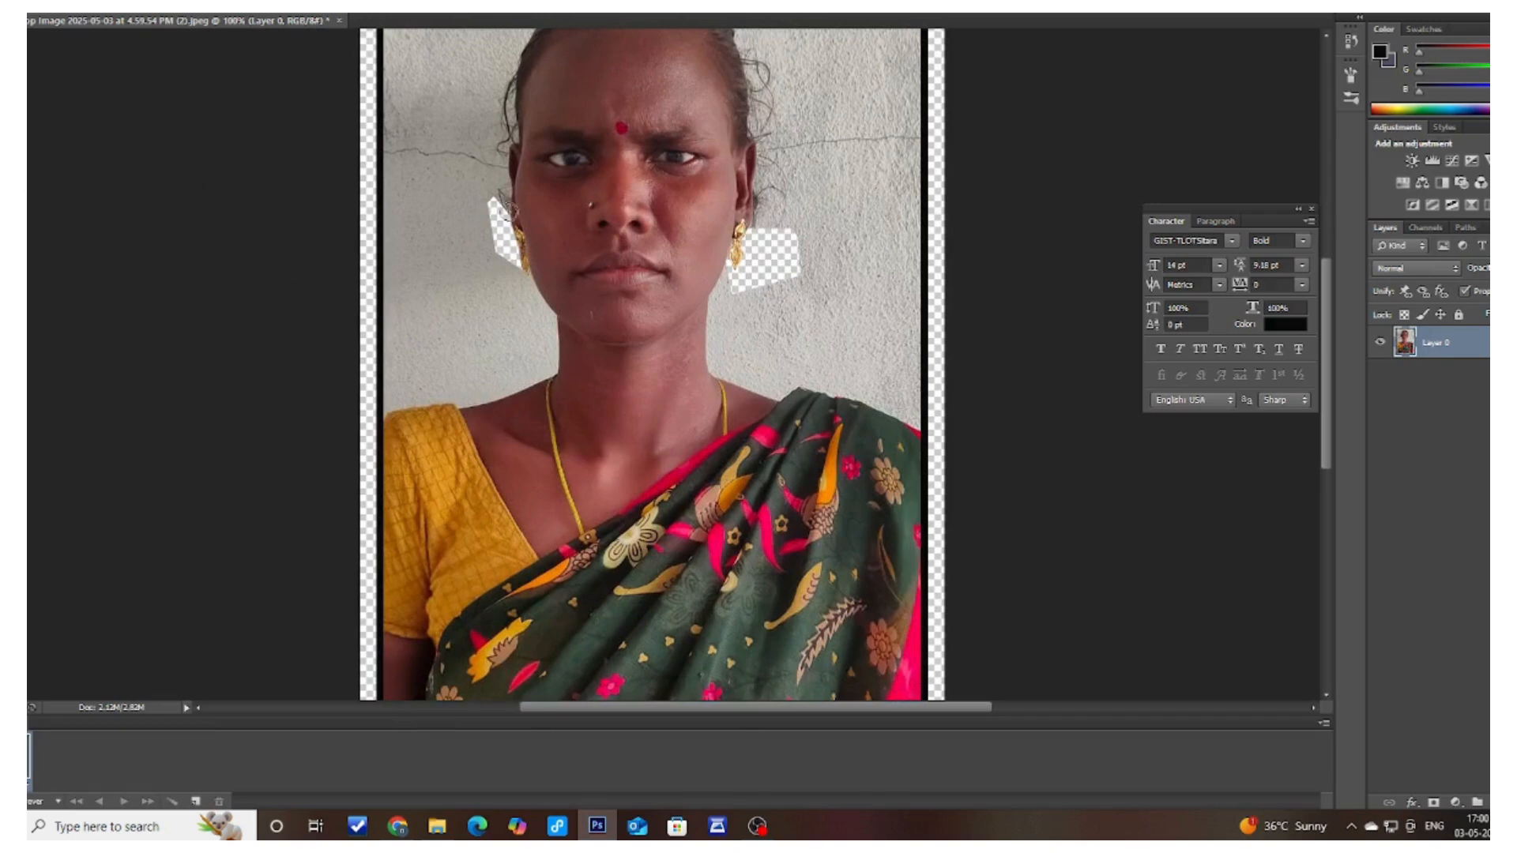
{"action": "scroll", "coordinate": [458, 158], "scroll_direction": "up", "scroll_amount": 2}
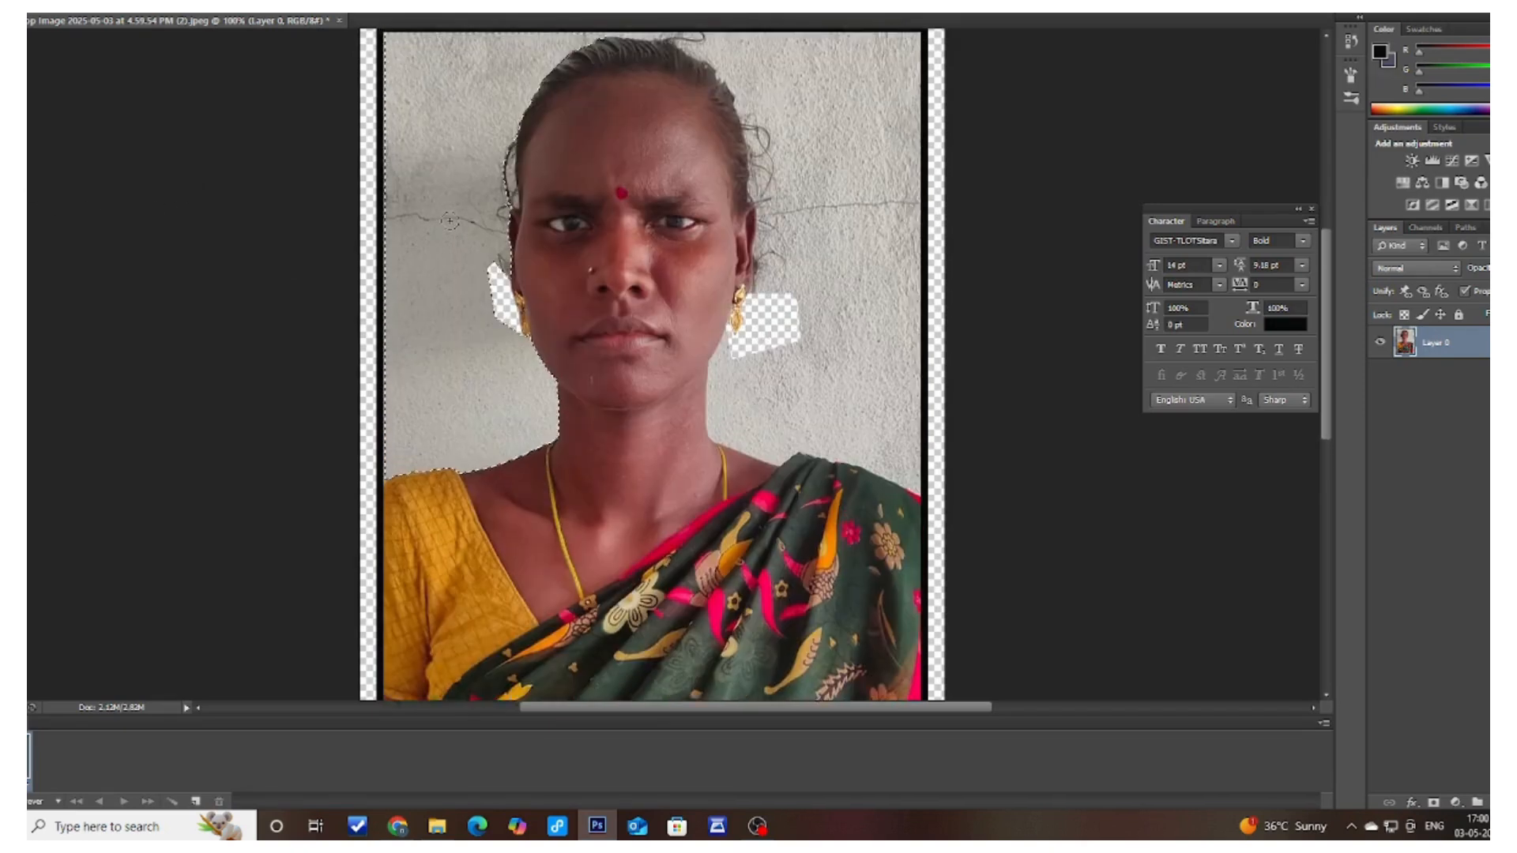
{"action": "mouse_move", "coordinate": [855, 112]}
{"action": "left_mouse_down"}
{"action": "mouse_move", "coordinate": [835, 245]}
{"action": "mouse_move", "coordinate": [830, 428]}
{"action": "mouse_move", "coordinate": [812, 431]}
{"action": "mouse_move", "coordinate": [831, 160]}
{"action": "left_mouse_up"}
{"action": "key", "text": "Delete"}
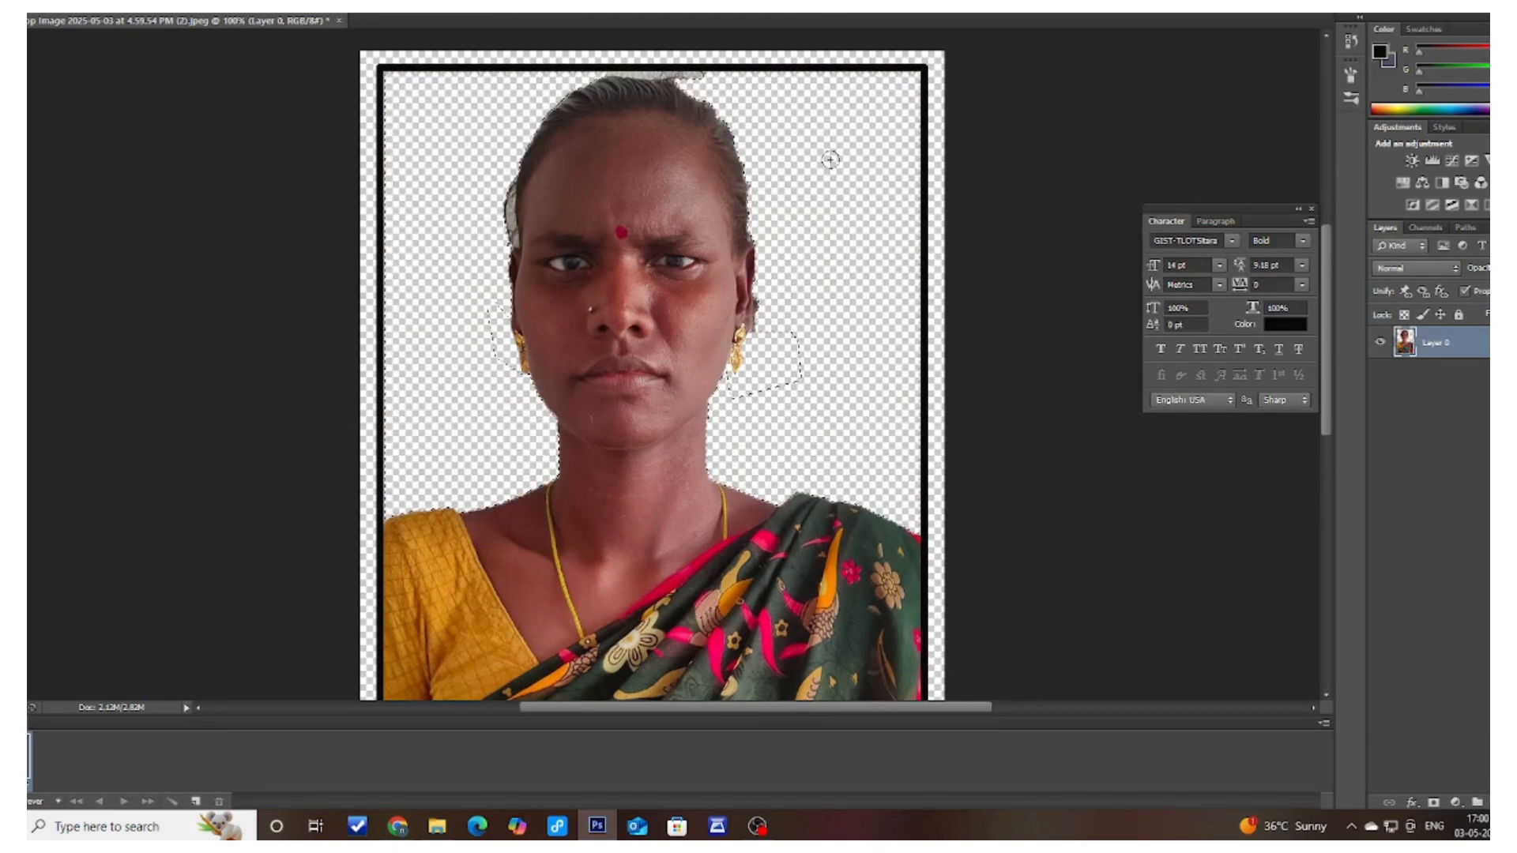
Select and delete the leftover wall patches beside the hair on the photo's left side and beside the ear on its right side.
{"action": "key", "text": "ctrl+d"}
{"action": "key", "text": "Delete"}
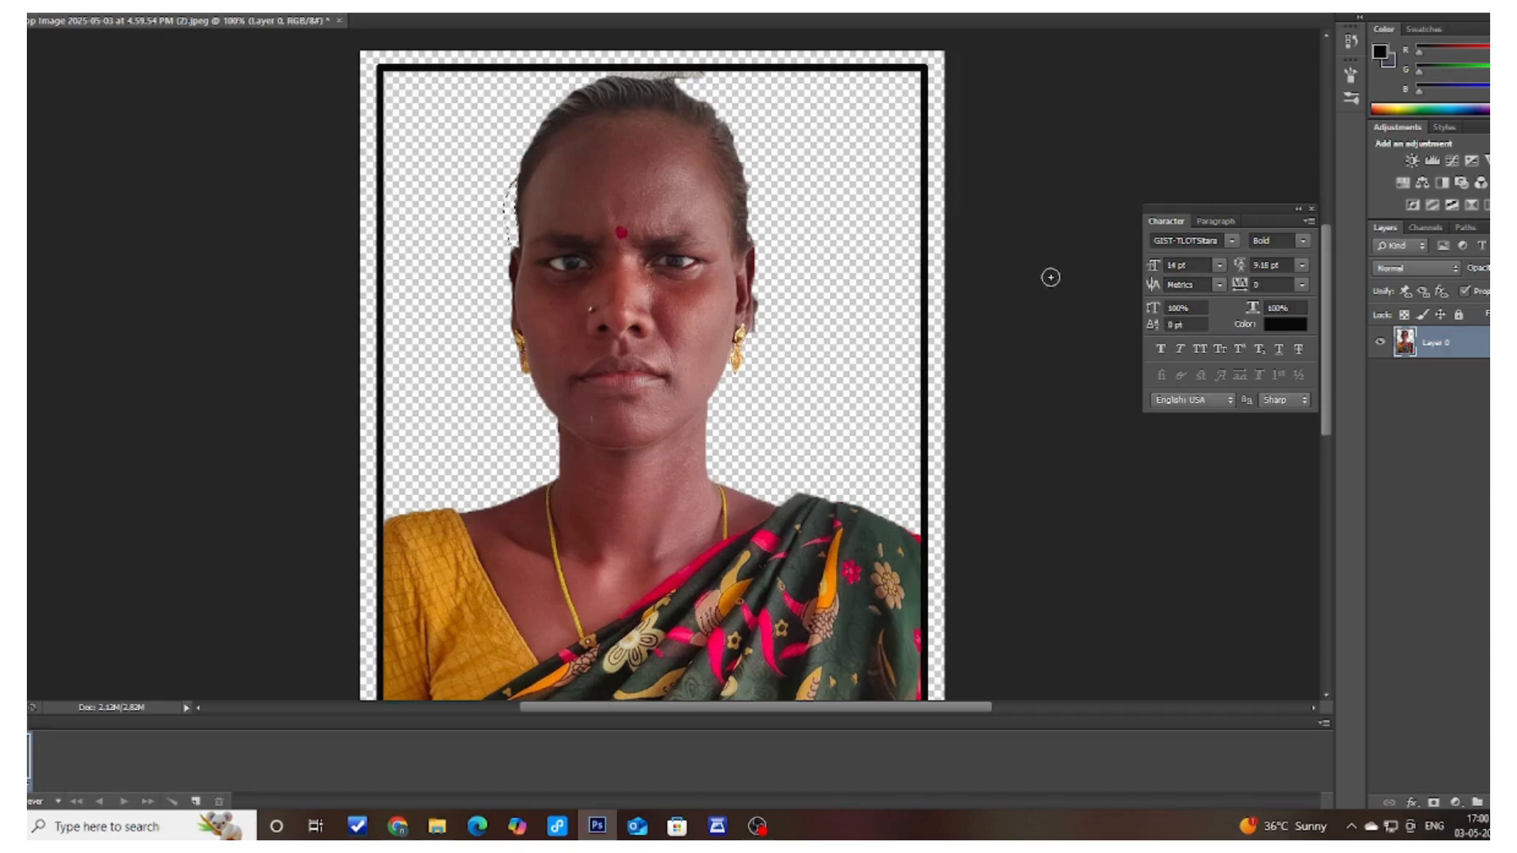
{"action": "key", "text": "ctrl+plus"}
{"action": "key", "text": "ctrl+plus"}
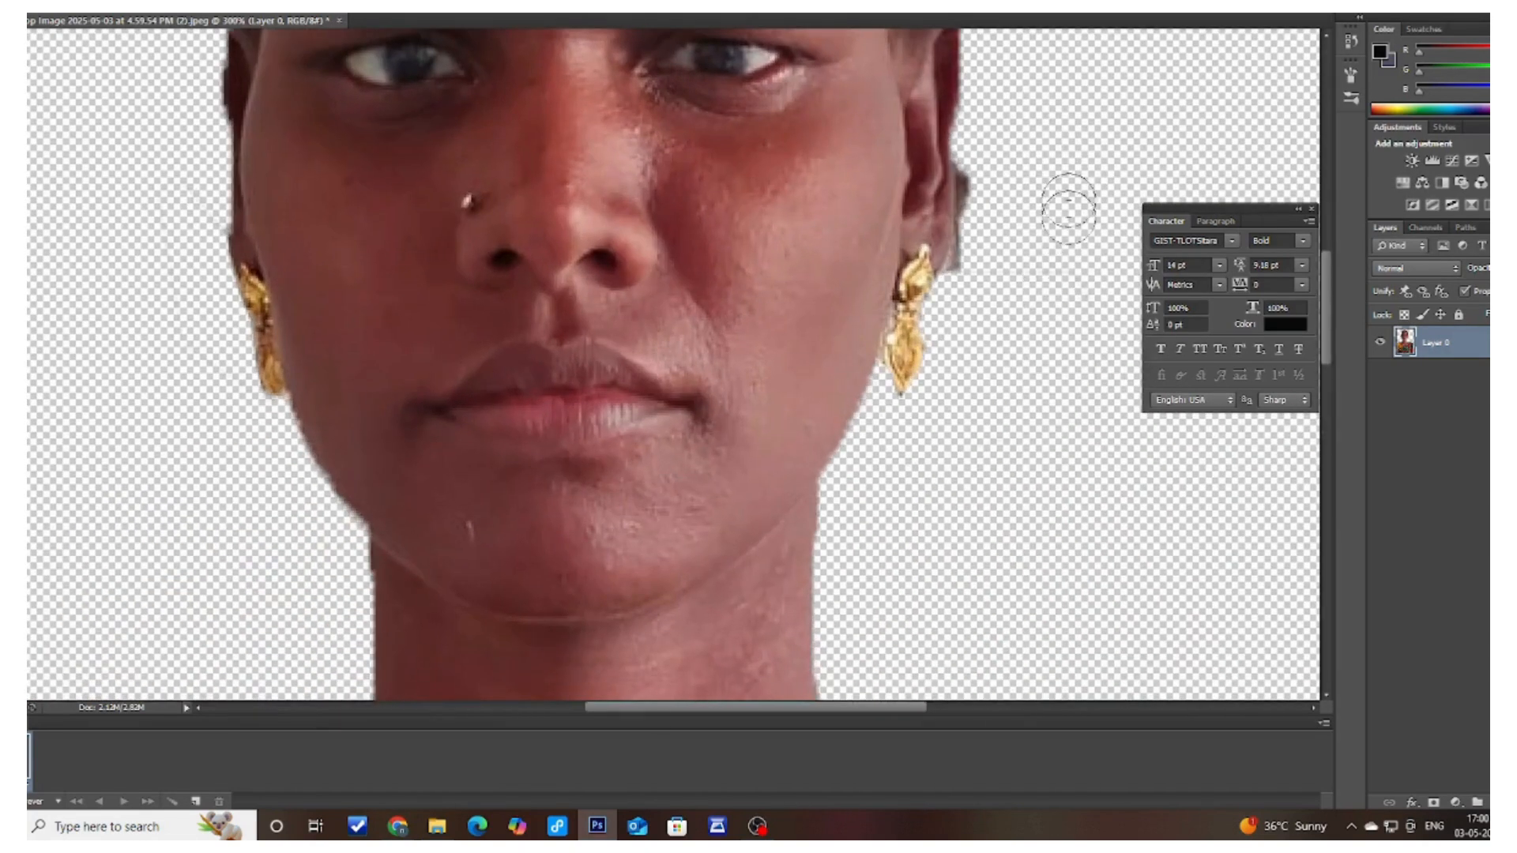
{"action": "left_click", "coordinate": [985, 184]}
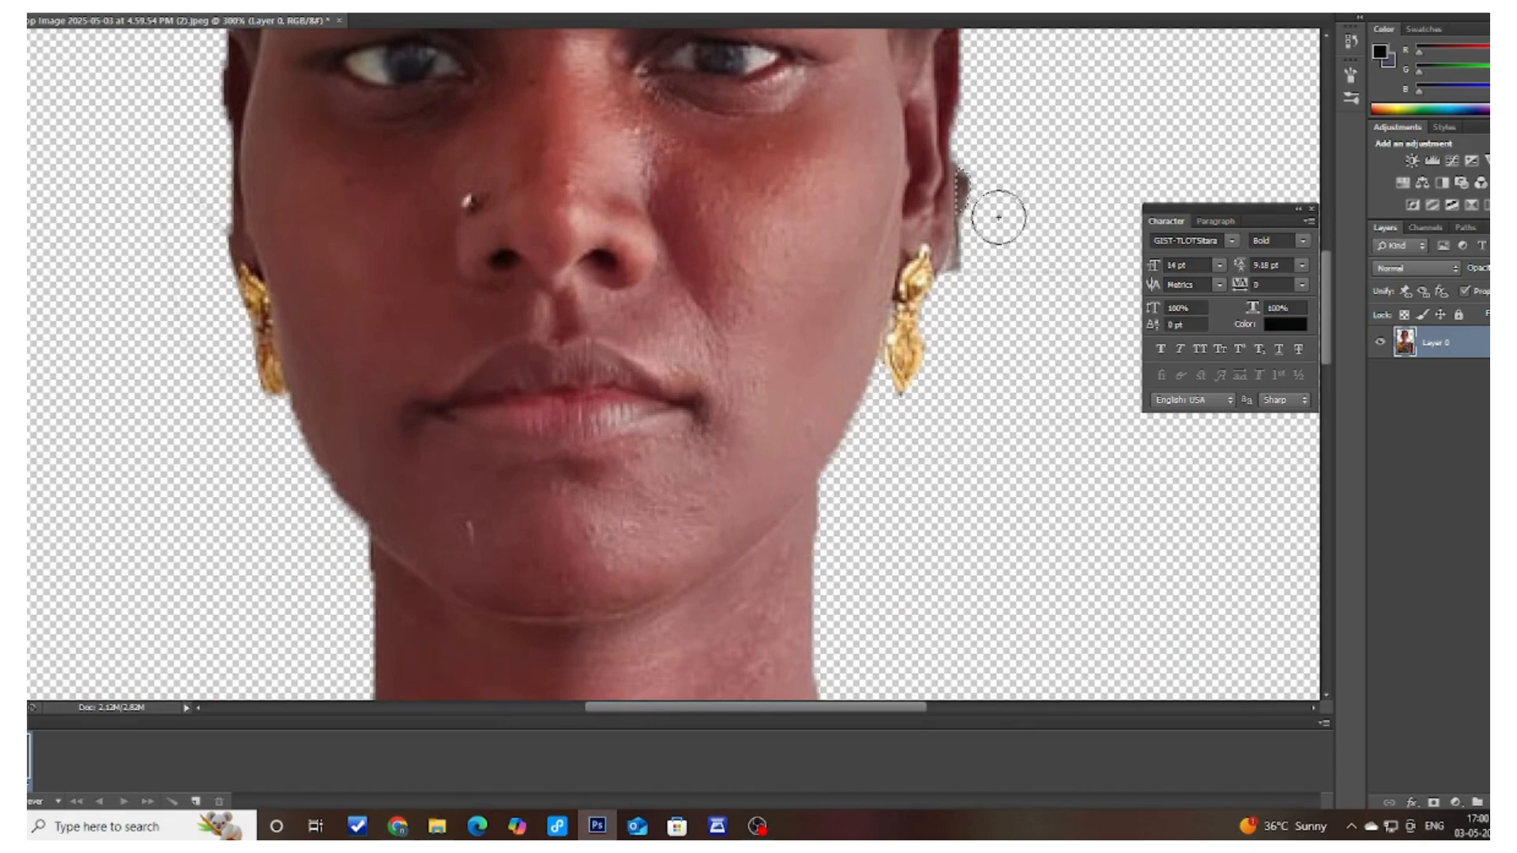
{"action": "left_click", "coordinate": [977, 261]}
{"action": "left_click", "coordinate": [982, 224]}
{"action": "left_click", "coordinate": [984, 248]}
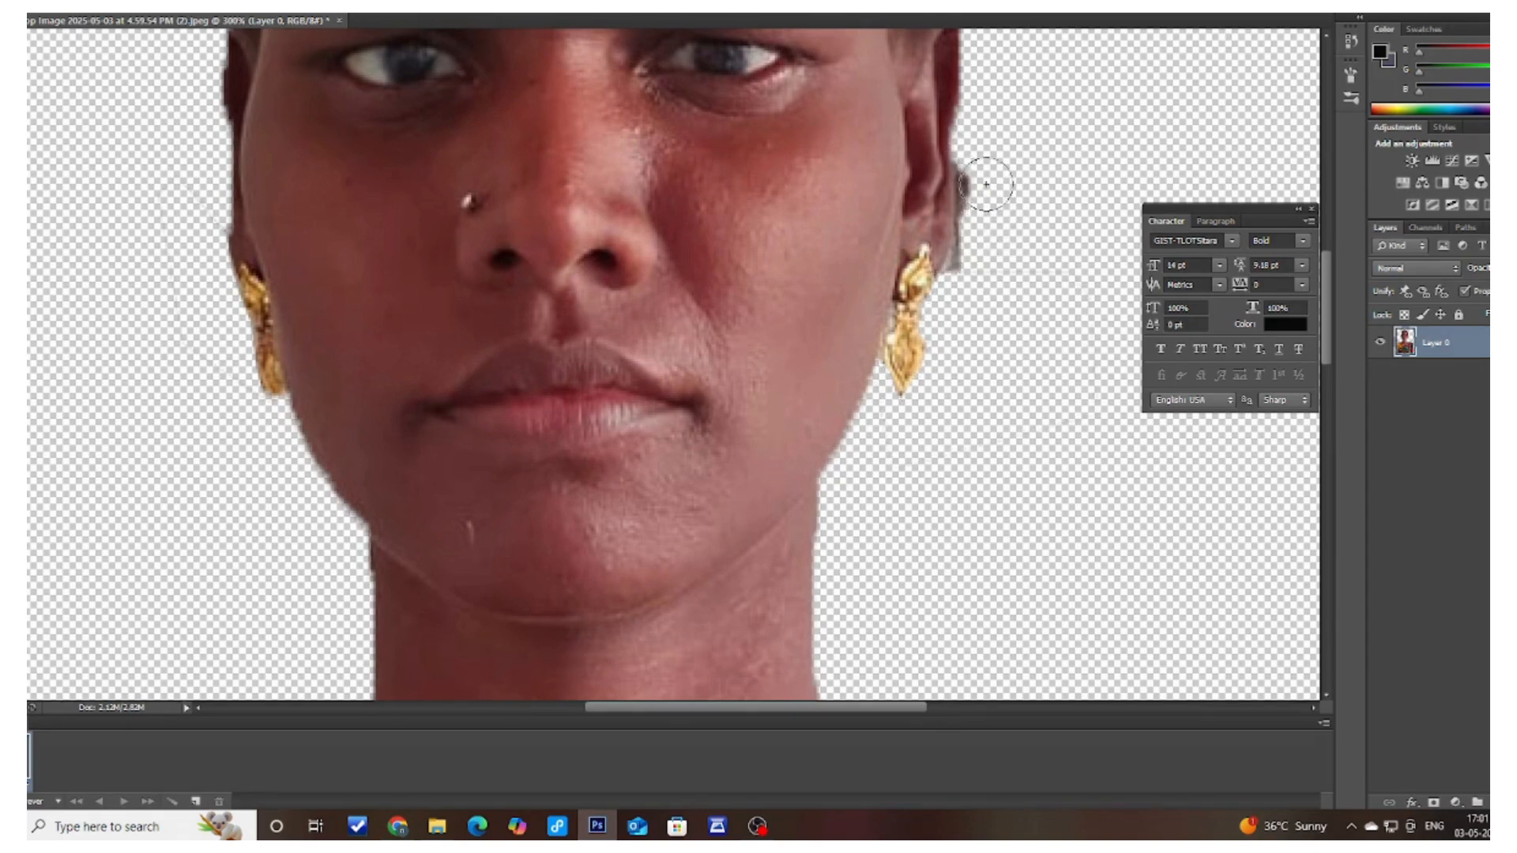
{"action": "key", "text": "Delete"}
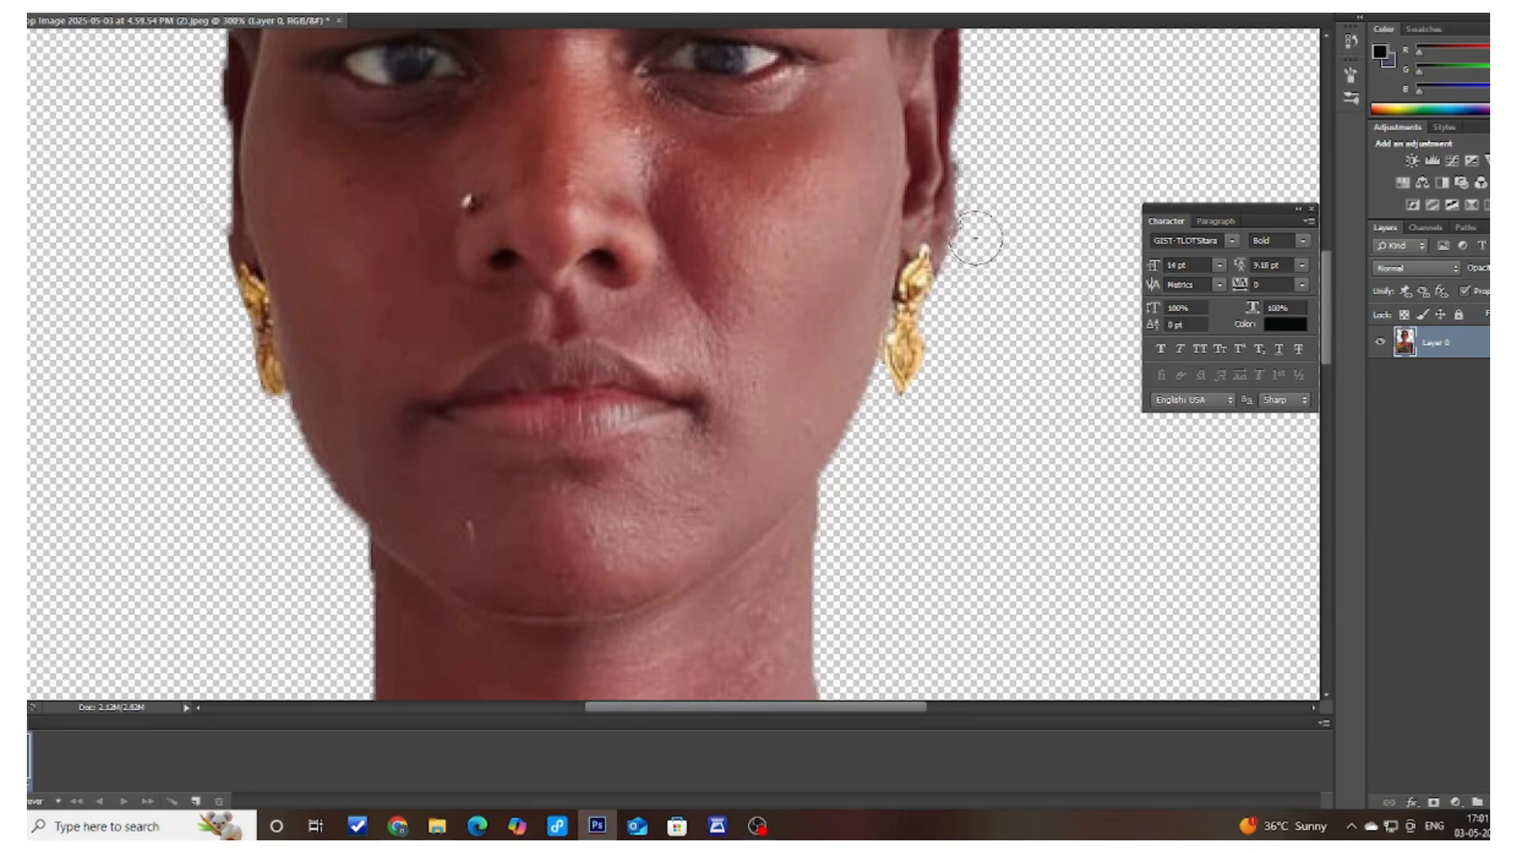
{"action": "left_click", "coordinate": [984, 165]}
Set the Quick Selection brush size to 10 px, then select and remove the leftover wall between the hair and the upper border.
{"action": "scroll", "coordinate": [1024, 209], "scroll_direction": "up", "scroll_amount": 5}
{"action": "scroll", "coordinate": [1025, 210], "scroll_direction": "up", "scroll_amount": 5}
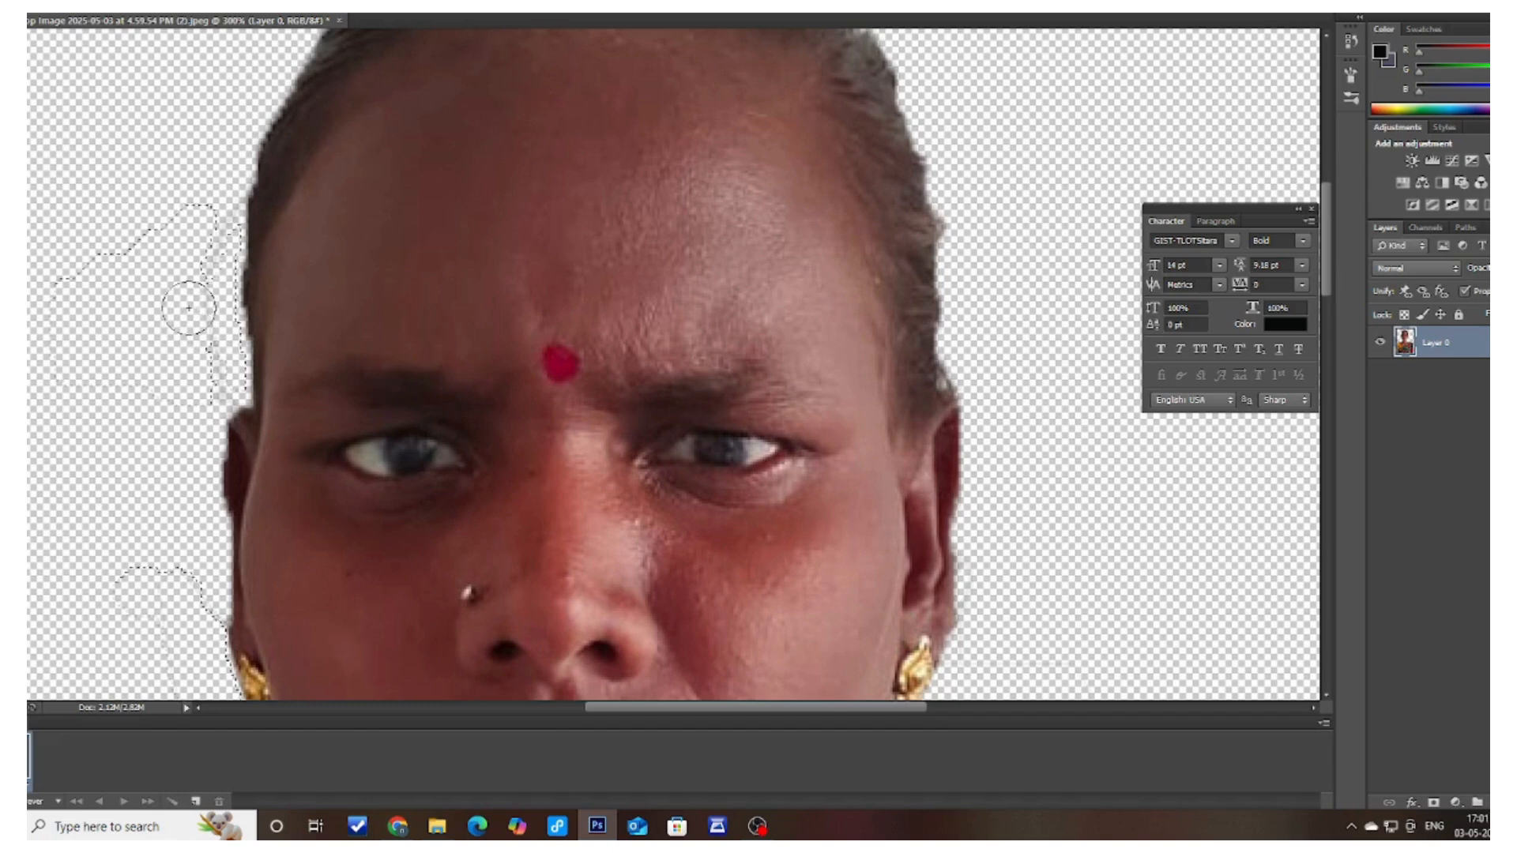
{"action": "scroll", "coordinate": [194, 273], "scroll_direction": "up", "scroll_amount": 3}
{"action": "scroll", "coordinate": [190, 274], "scroll_direction": "up", "scroll_amount": 3}
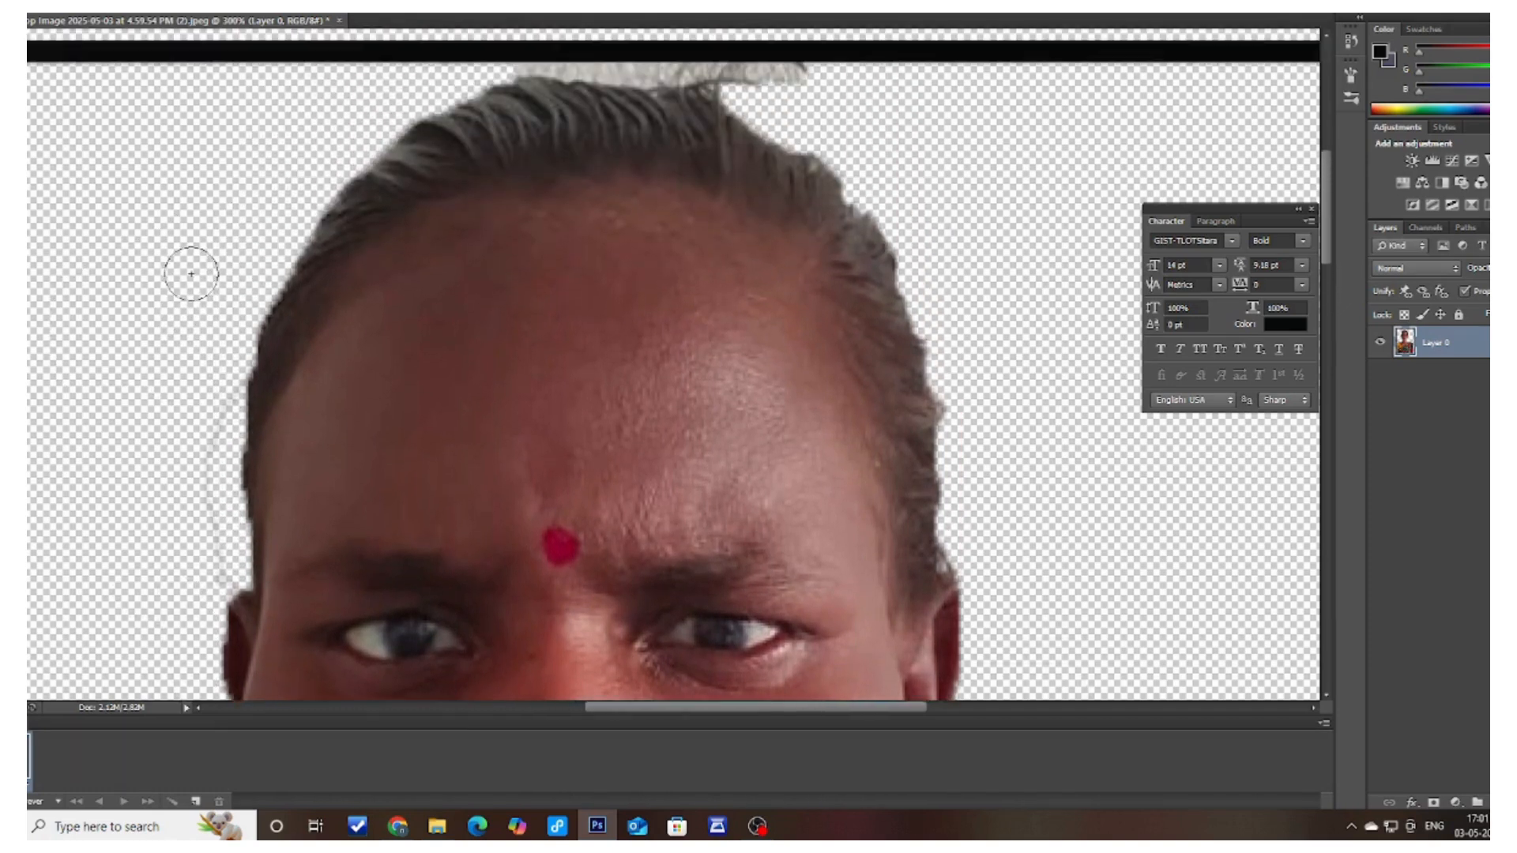
{"action": "left_click", "coordinate": [61, 7]}
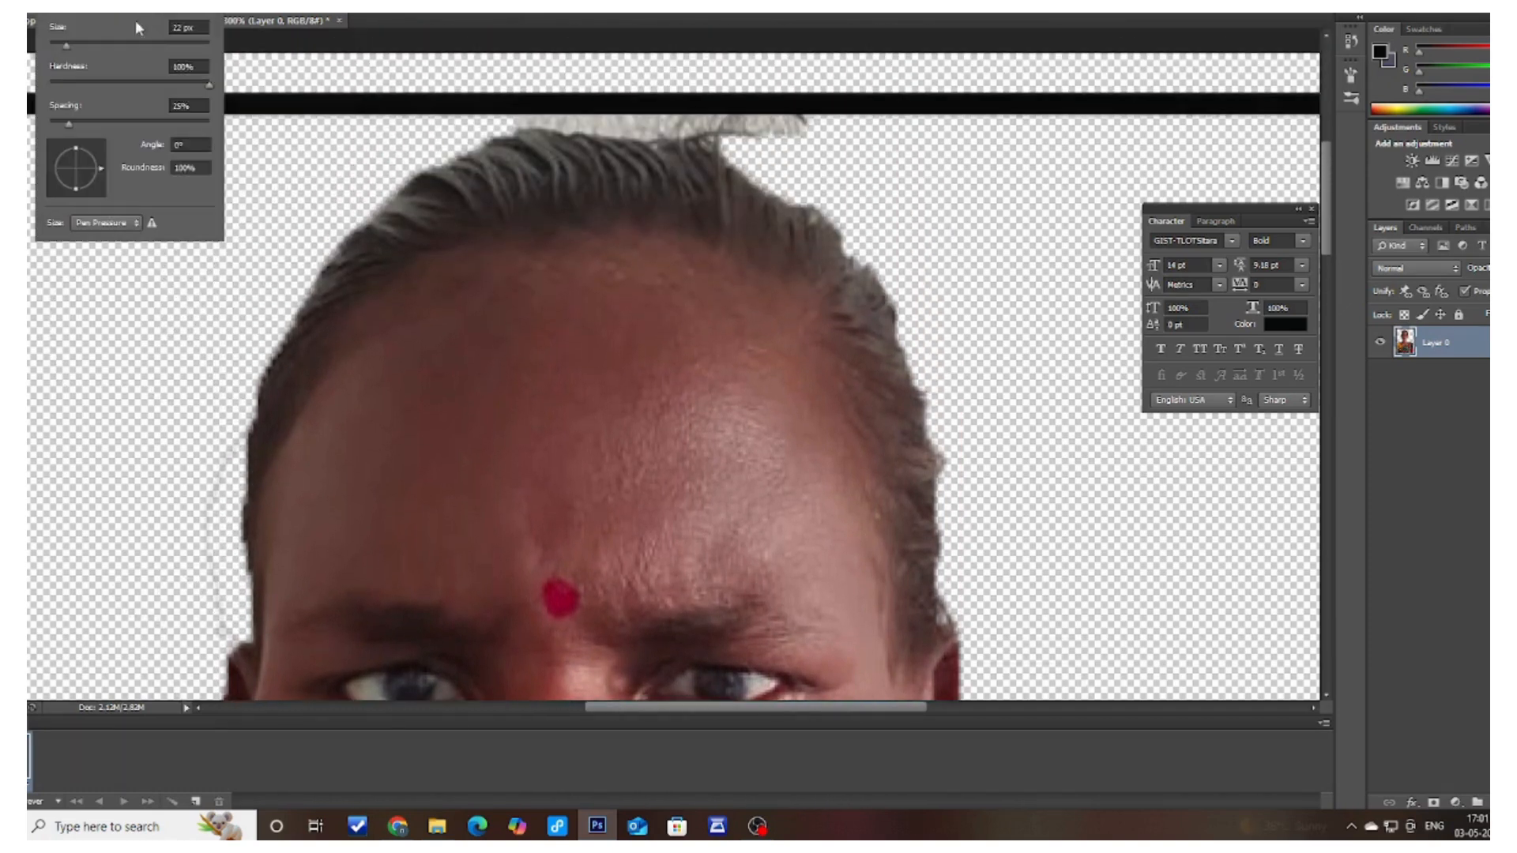
{"action": "left_click", "coordinate": [57, 45]}
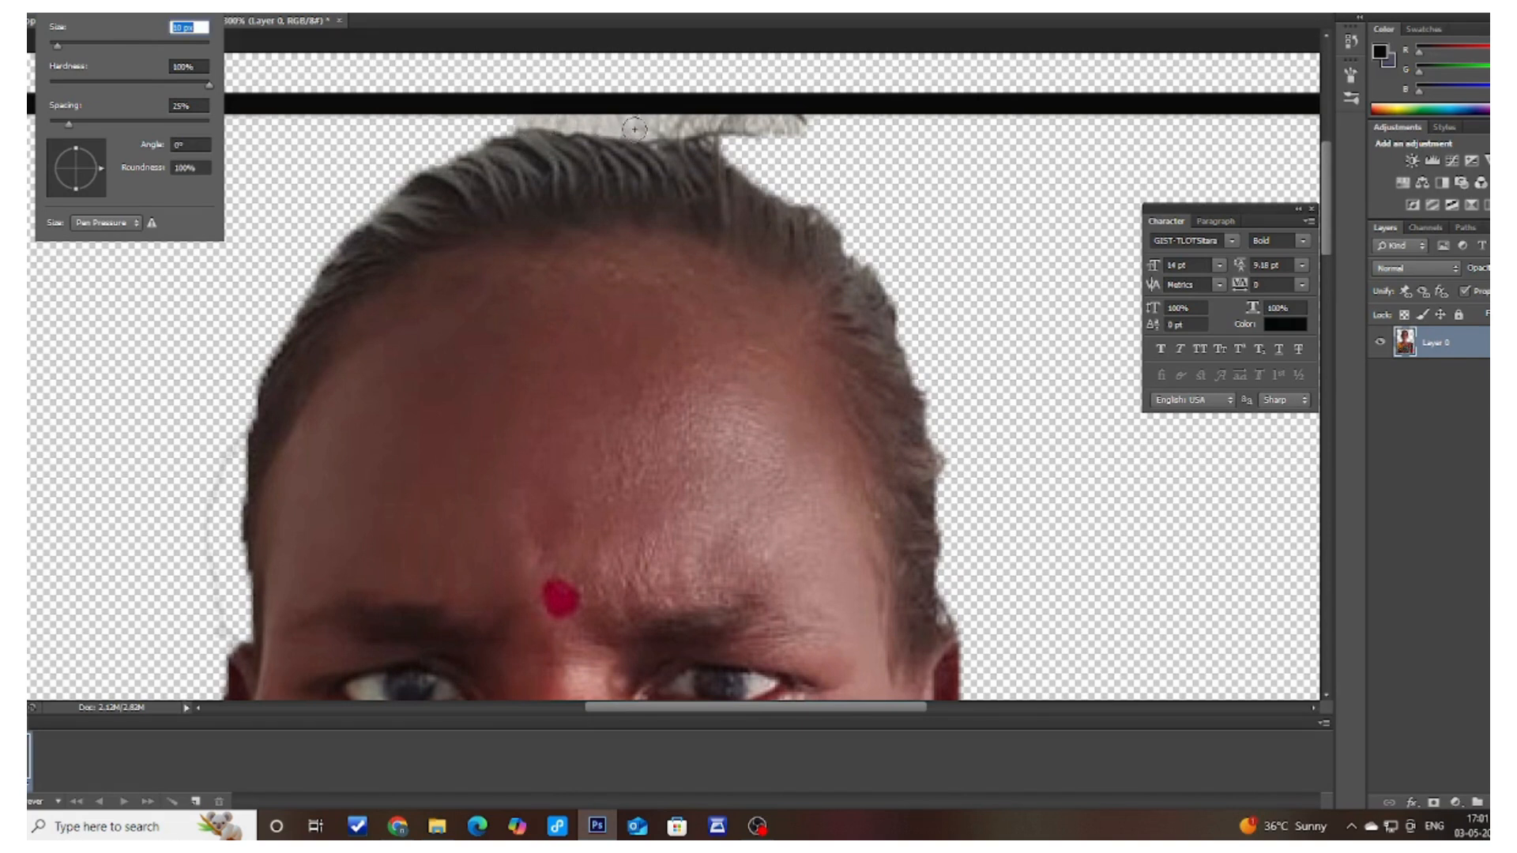
{"action": "left_click_drag", "start_coordinate": [635, 127], "coordinate": [750, 135]}
{"action": "key", "text": "ctrl+x"}
{"action": "key", "text": "ctrl+x"}
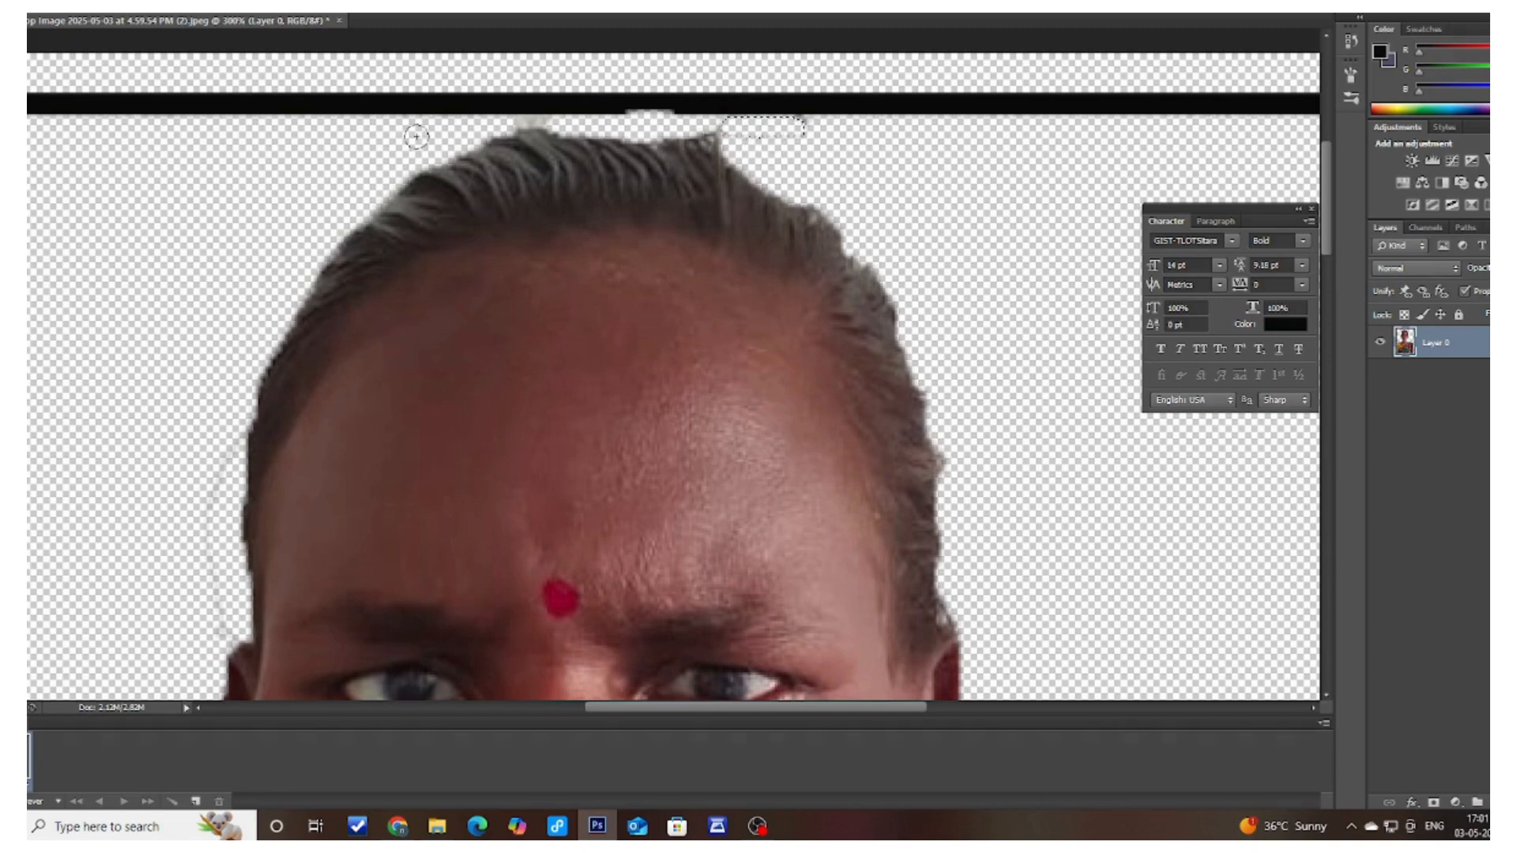
Try to select the remaining wall sliver above the hair with a smaller Quick Selection brush.
{"action": "left_click", "coordinate": [55, 3]}
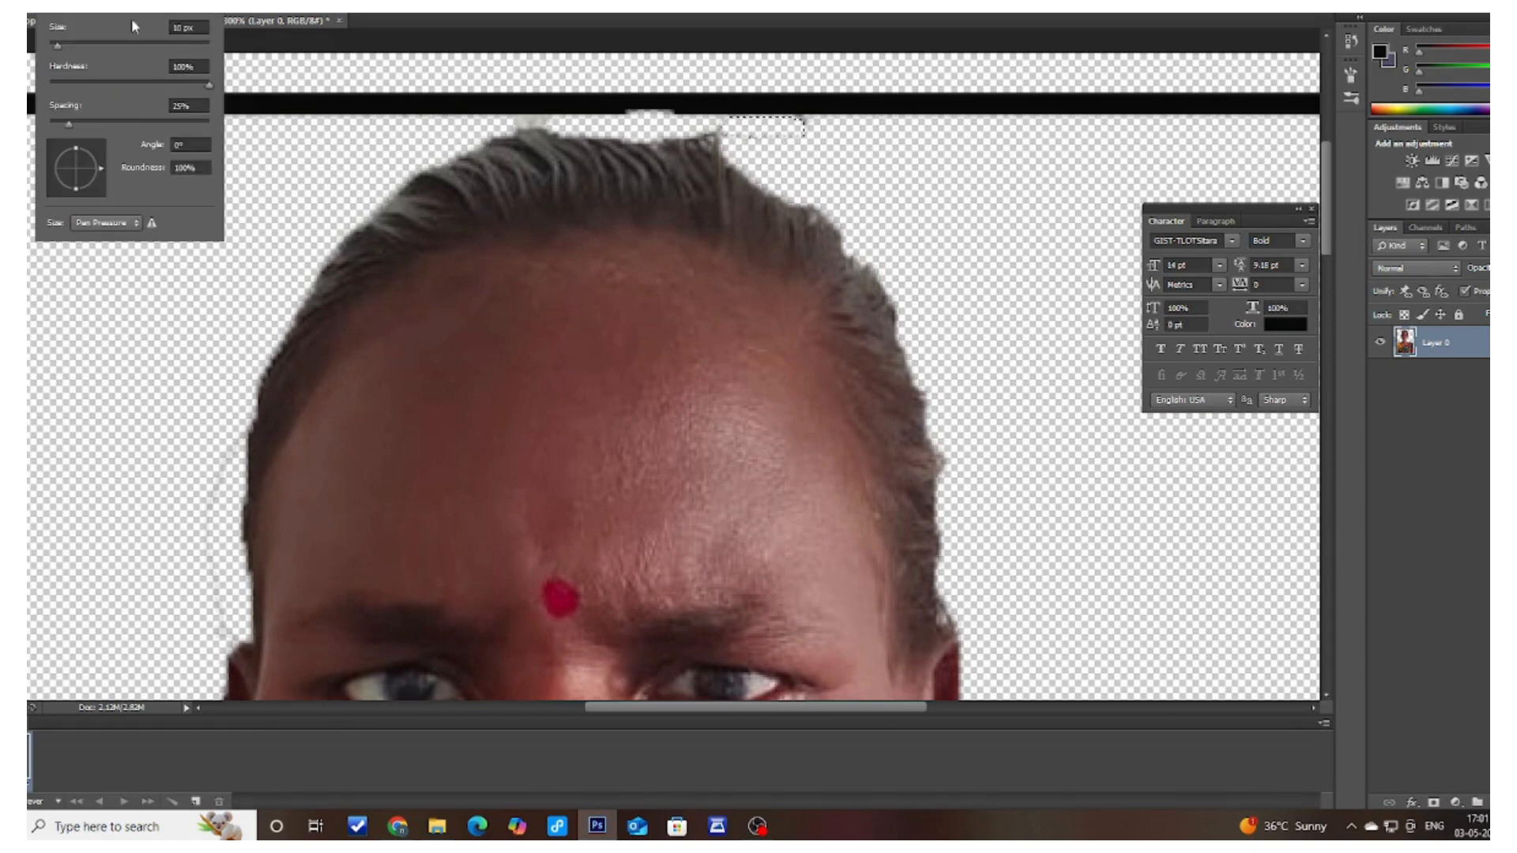
{"action": "left_click_drag", "start_coordinate": [60, 45], "coordinate": [54, 44]}
{"action": "left_click_drag", "start_coordinate": [524, 121], "coordinate": [556, 128]}
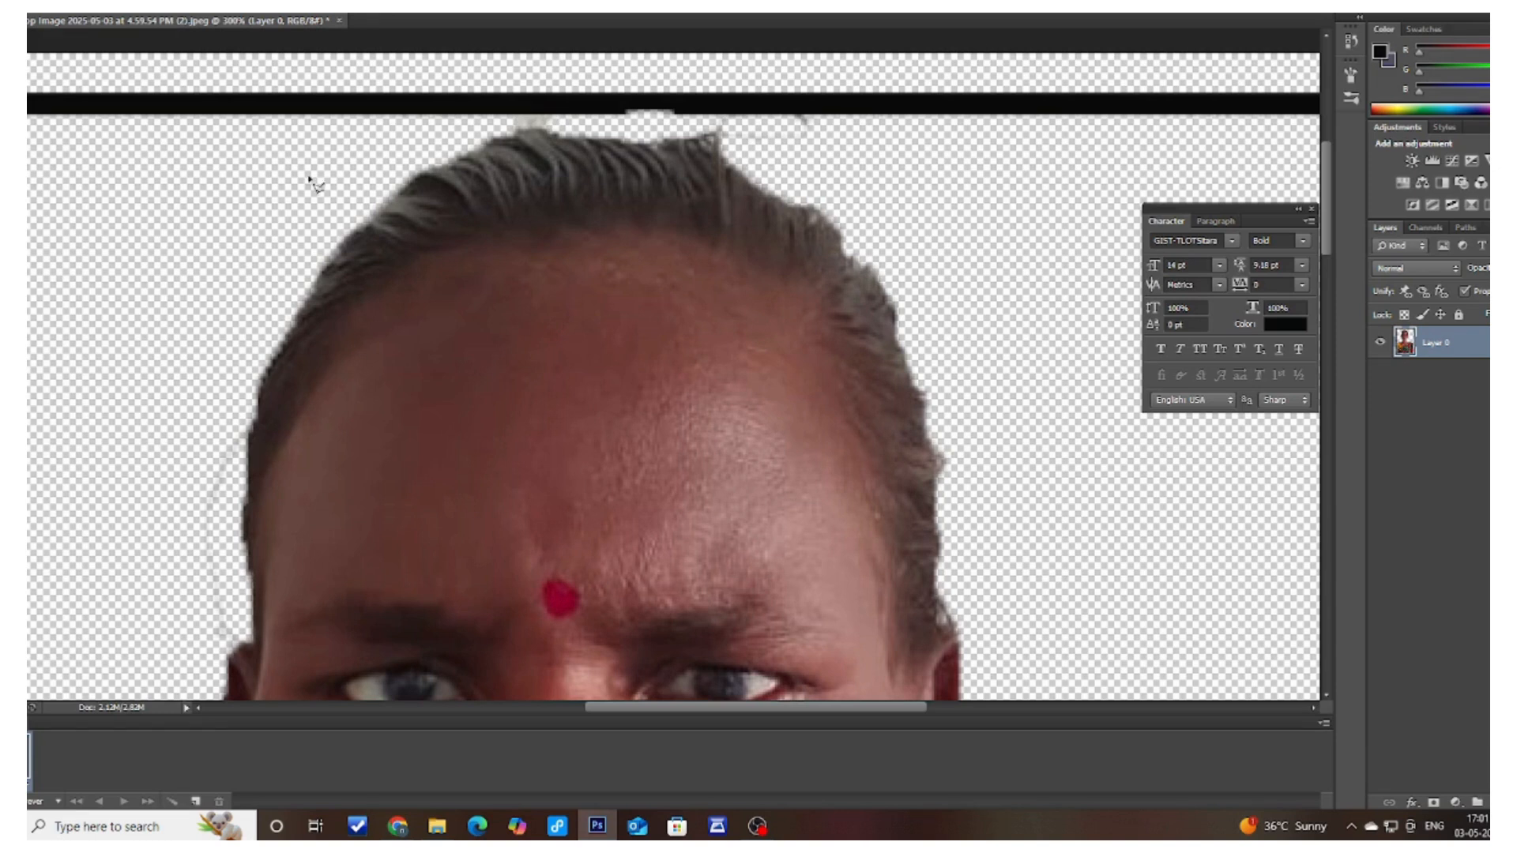
Outline the remaining wall slivers between the hair and the upper border with polygonal selections and delete them.
{"action": "left_click", "coordinate": [507, 133]}
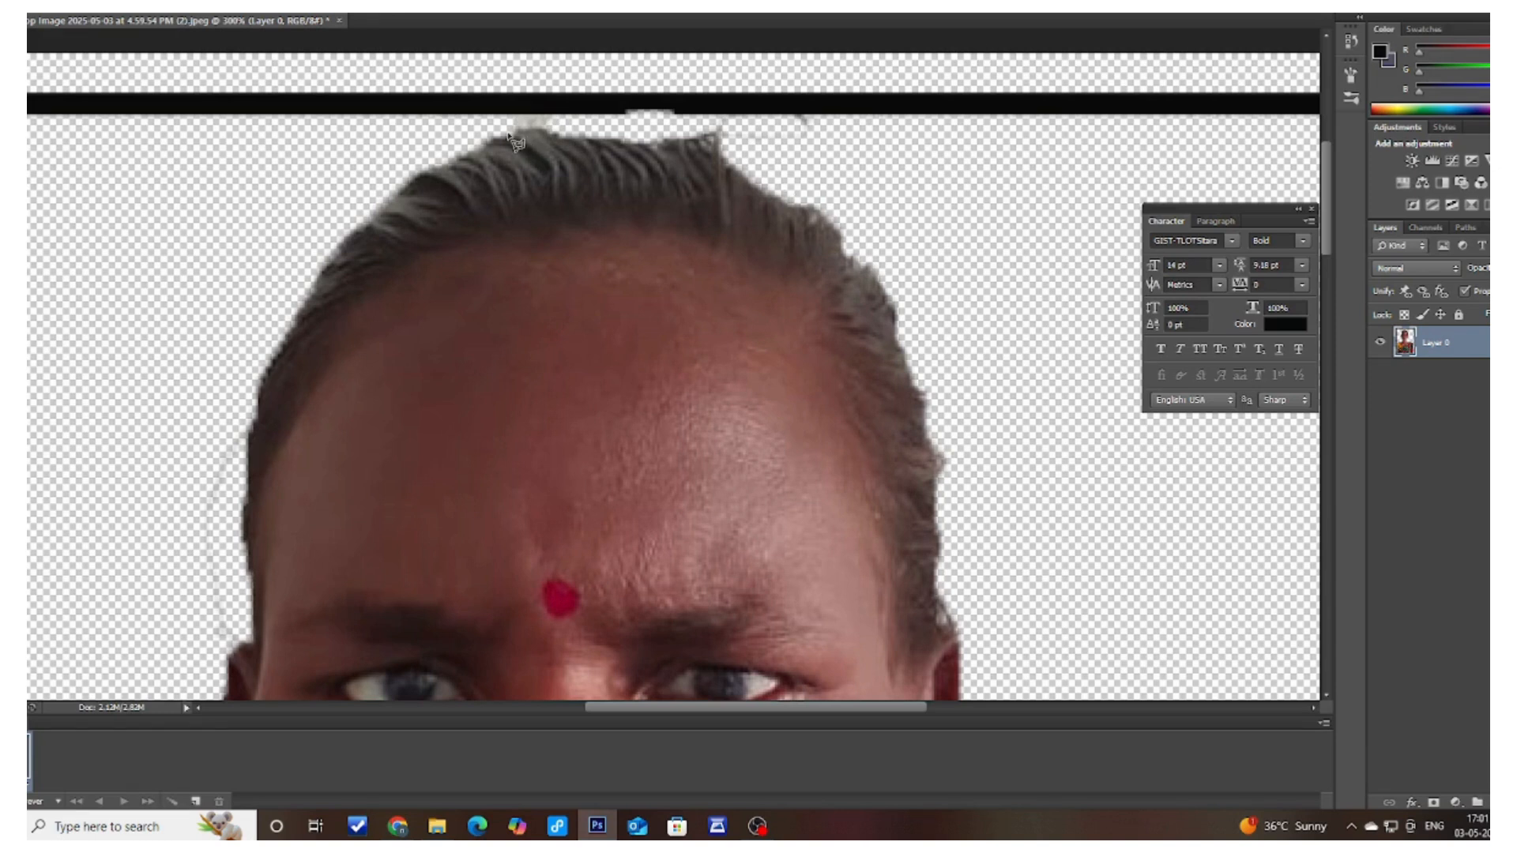
{"action": "left_click", "coordinate": [573, 116]}
{"action": "left_click", "coordinate": [505, 133]}
{"action": "left_click", "coordinate": [624, 116]}
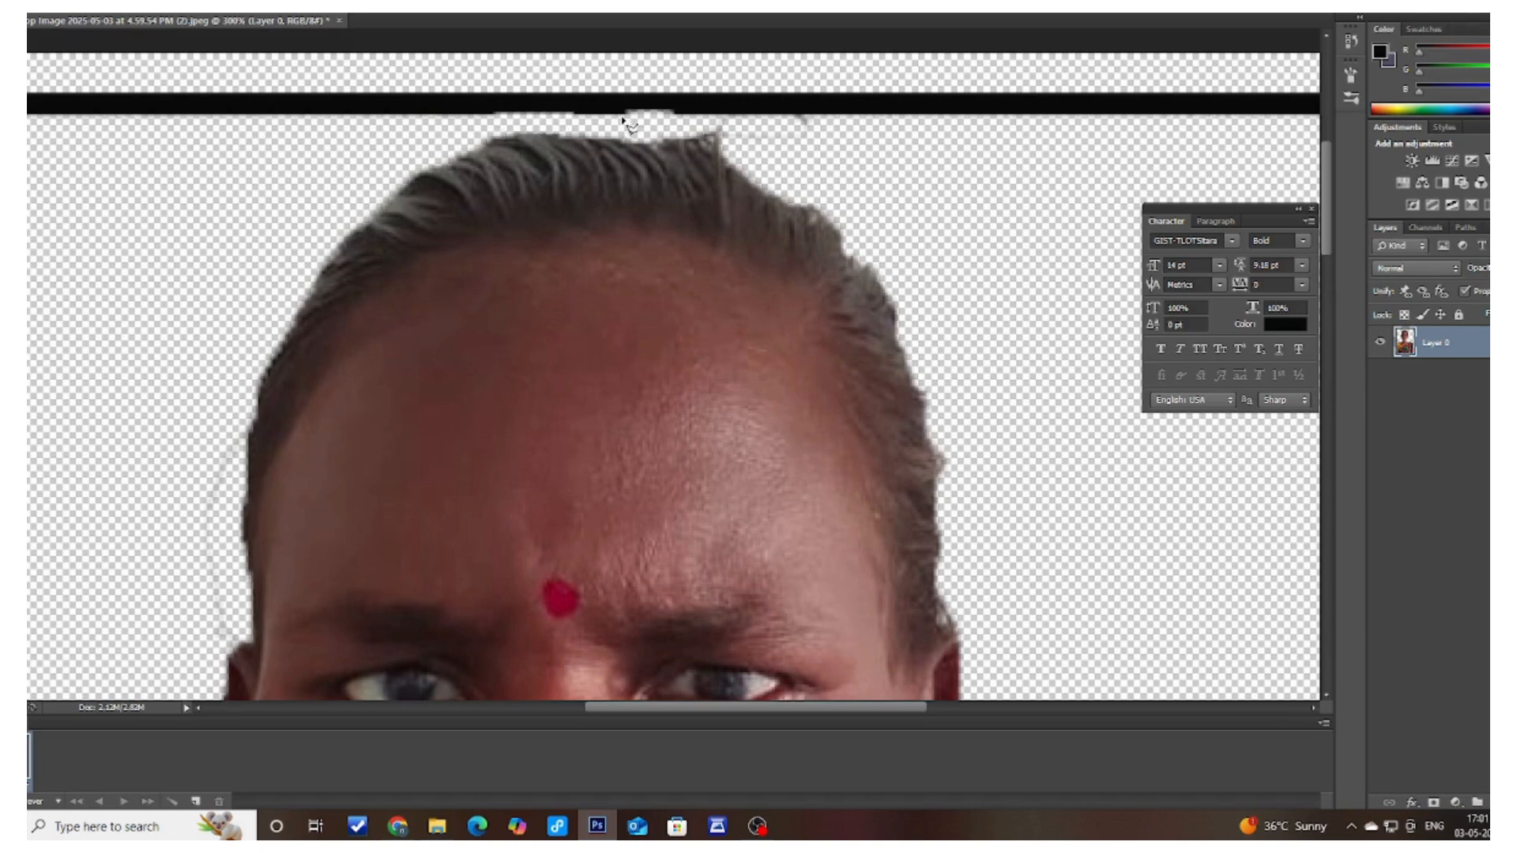
{"action": "left_click", "coordinate": [821, 117]}
{"action": "left_click", "coordinate": [820, 139]}
{"action": "left_click", "coordinate": [694, 141]}
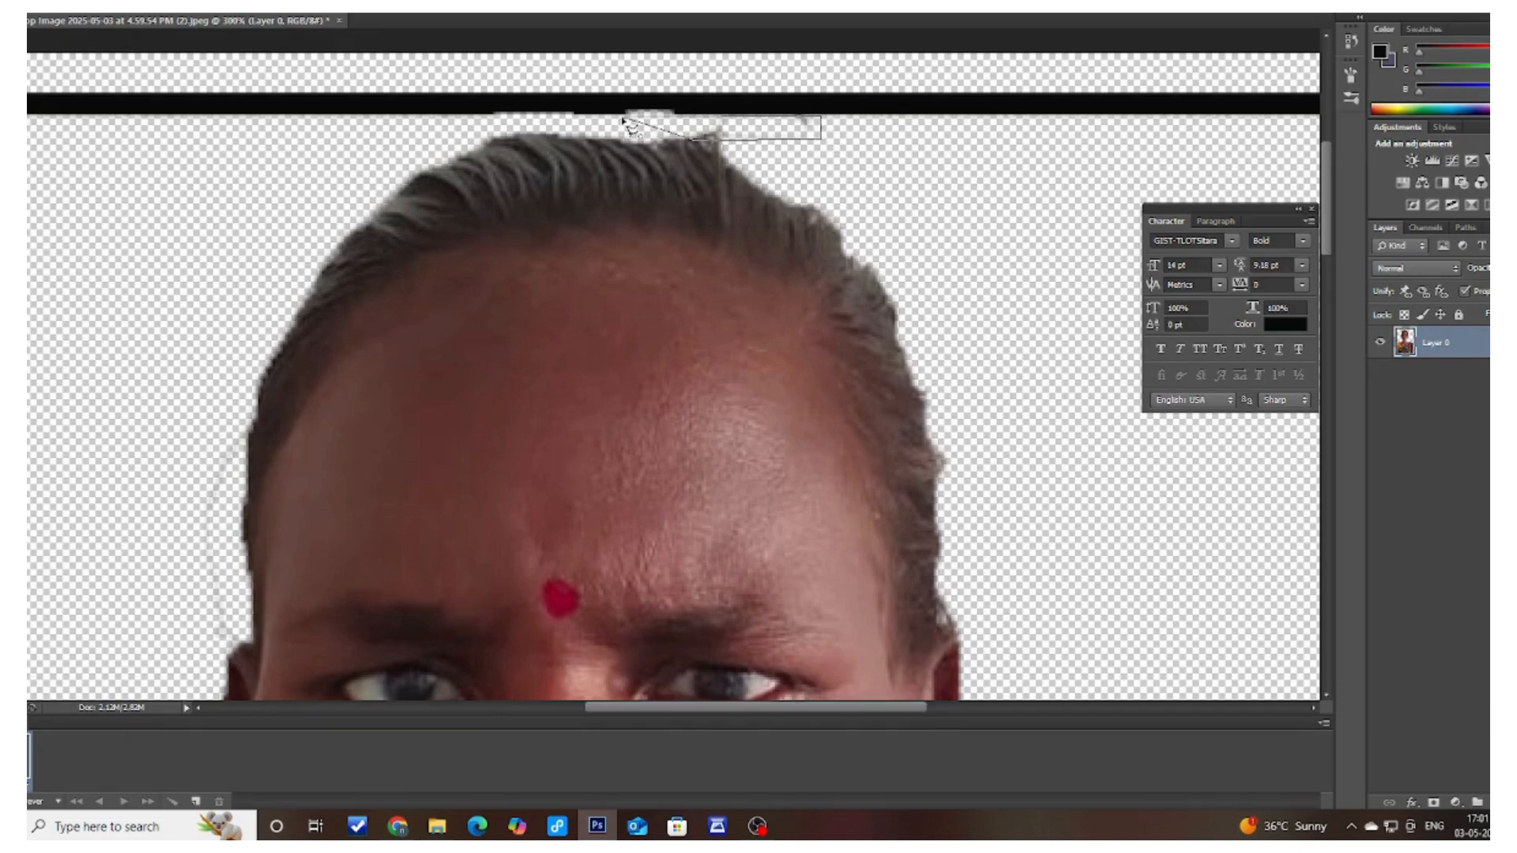
{"action": "left_click", "coordinate": [624, 118]}
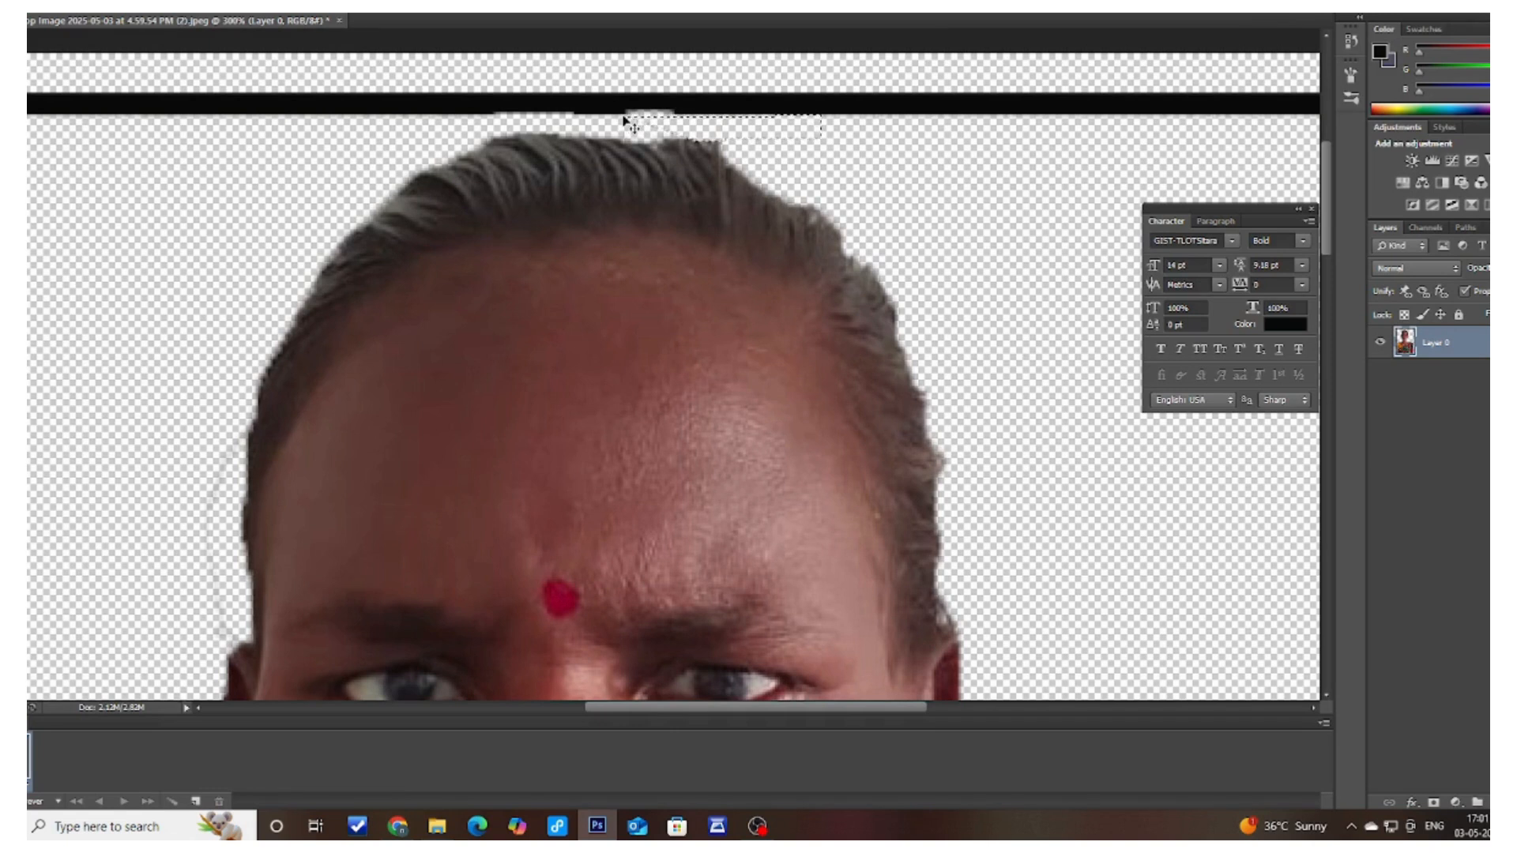
Outline the small uneven spot at the upper right of the woman's hairline with a polygonal selection and delete it.
{"action": "left_click", "coordinate": [716, 141]}
{"action": "left_click", "coordinate": [746, 166]}
{"action": "left_click", "coordinate": [756, 133]}
{"action": "left_click", "coordinate": [704, 116]}
Outline the faint wall fringe beside the hair on the photo's left side with a polygonal selection and delete it.
{"action": "scroll", "coordinate": [869, 251], "scroll_direction": "down", "scroll_amount": 3}
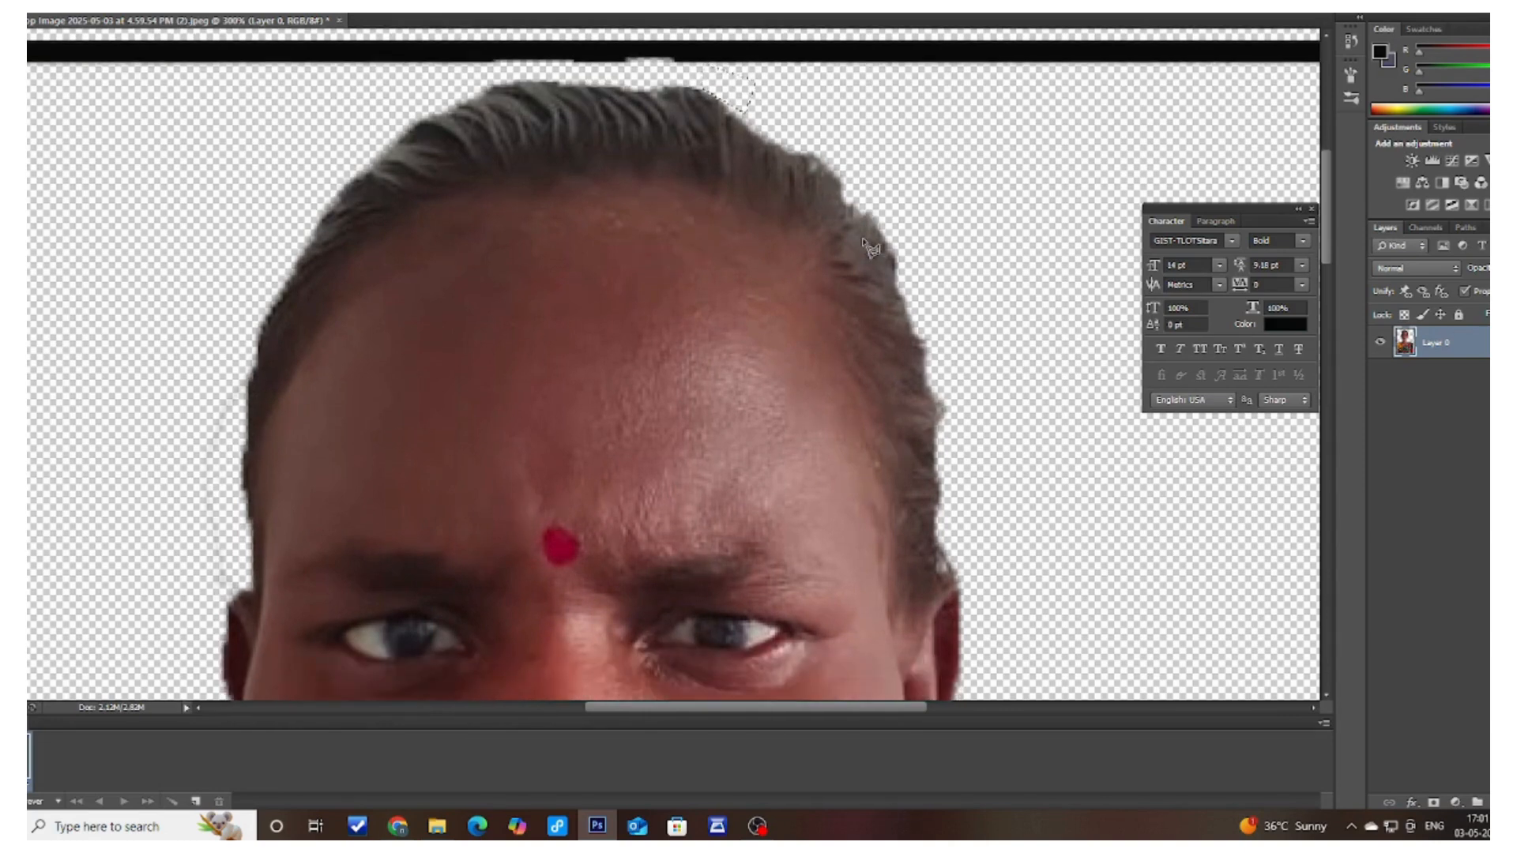
{"action": "left_click", "coordinate": [241, 264]}
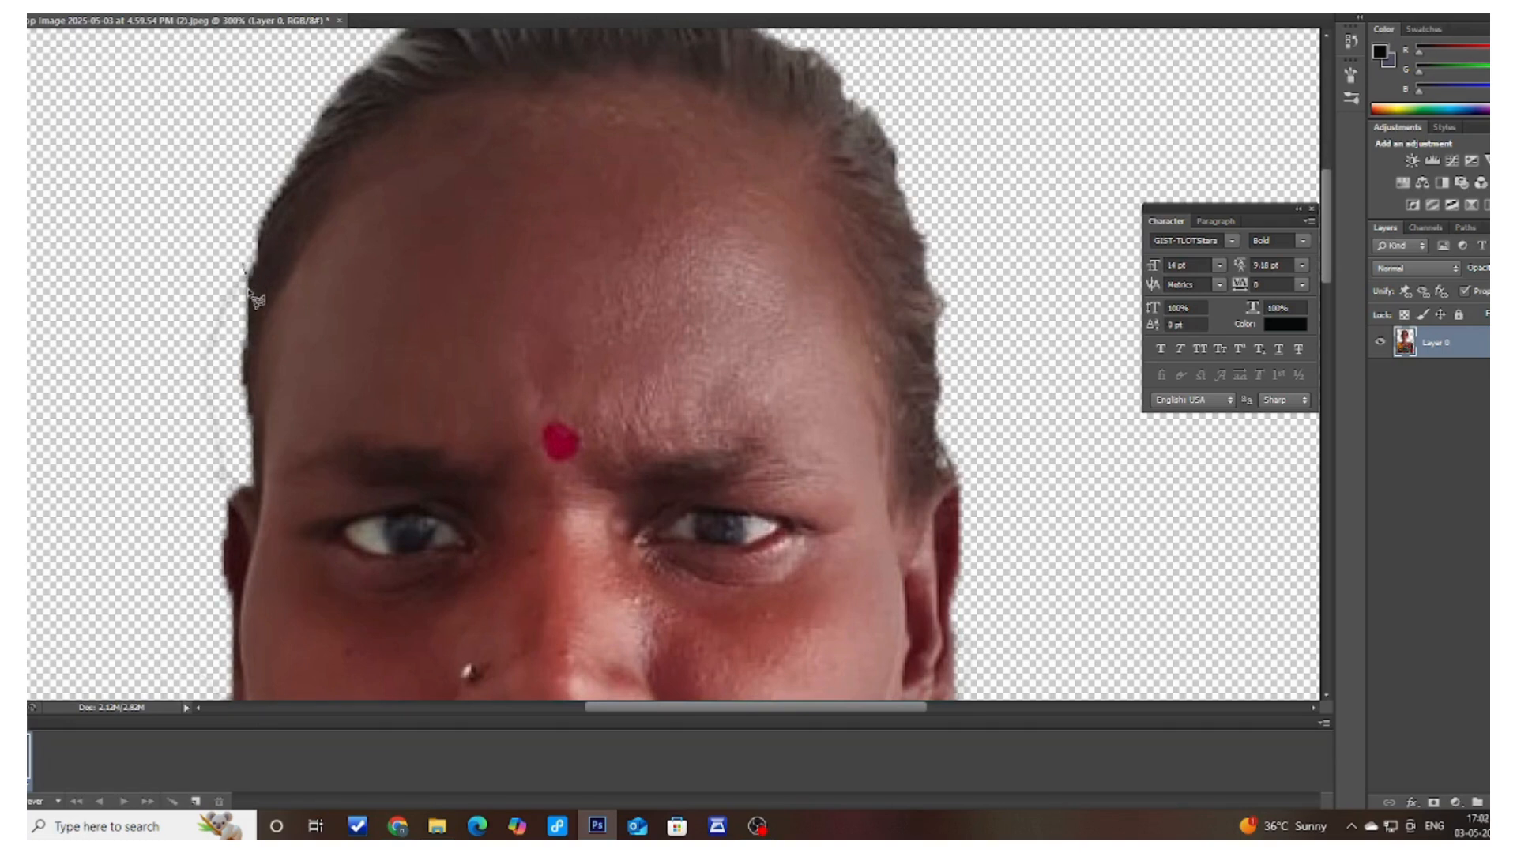
{"action": "left_click", "coordinate": [234, 479]}
{"action": "left_click", "coordinate": [193, 506]}
{"action": "left_click", "coordinate": [116, 393]}
{"action": "left_click", "coordinate": [116, 271]}
{"action": "left_click", "coordinate": [210, 253]}
{"action": "left_click", "coordinate": [245, 267]}
Outline the wall fringe beside the ear and earring on the photo's left side, delete it and clear the selection.
{"action": "scroll", "coordinate": [204, 270], "scroll_direction": "down", "scroll_amount": 5}
{"action": "scroll", "coordinate": [202, 270], "scroll_direction": "down", "scroll_amount": 5}
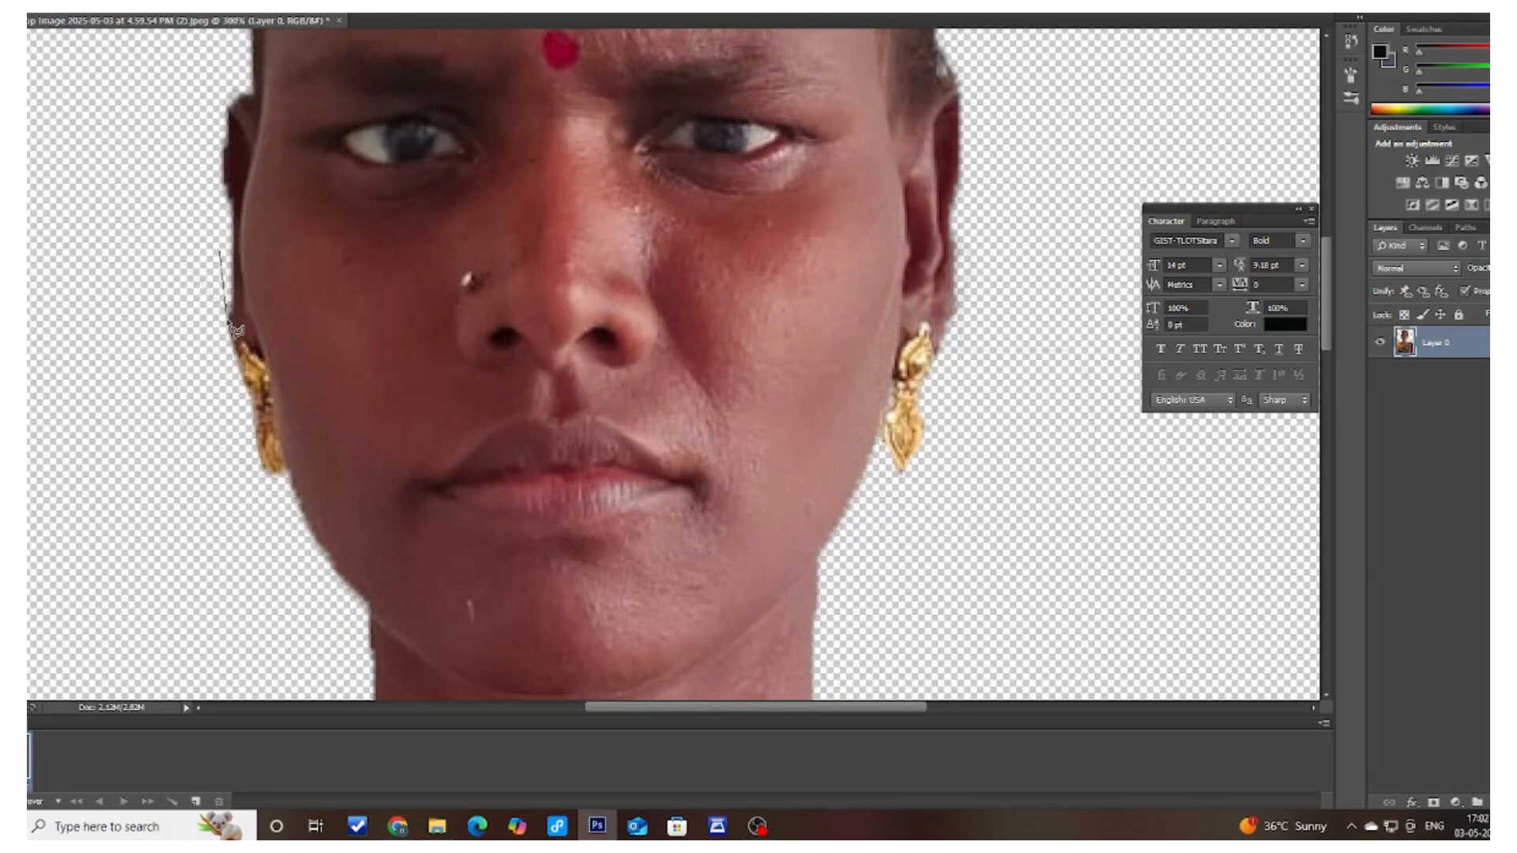
{"action": "left_click", "coordinate": [243, 499]}
{"action": "left_click", "coordinate": [131, 428]}
{"action": "left_click", "coordinate": [120, 251]}
{"action": "left_click", "coordinate": [231, 263]}
{"action": "key", "text": "Delete"}
{"action": "key", "text": "ctrl+d"}
Brighten the portrait with a Levels adjustment, setting the white input level to 178 and the midtones to about 1.79.
{"action": "key", "text": "ctrl+minus"}
{"action": "key", "text": "ctrl+minus"}
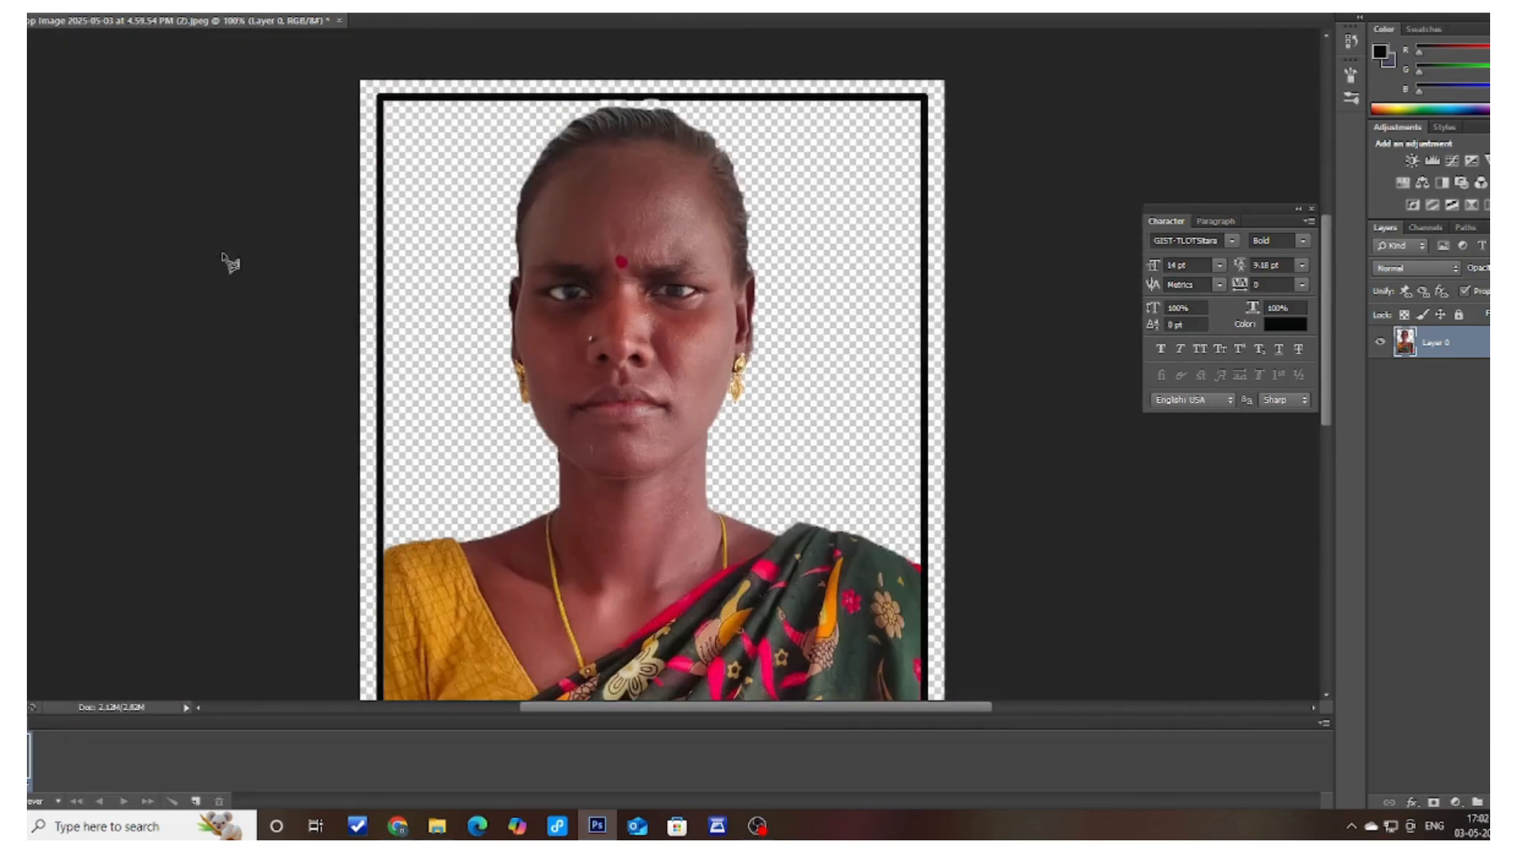
{"action": "scroll", "coordinate": [230, 262], "scroll_direction": "down", "scroll_amount": 5}
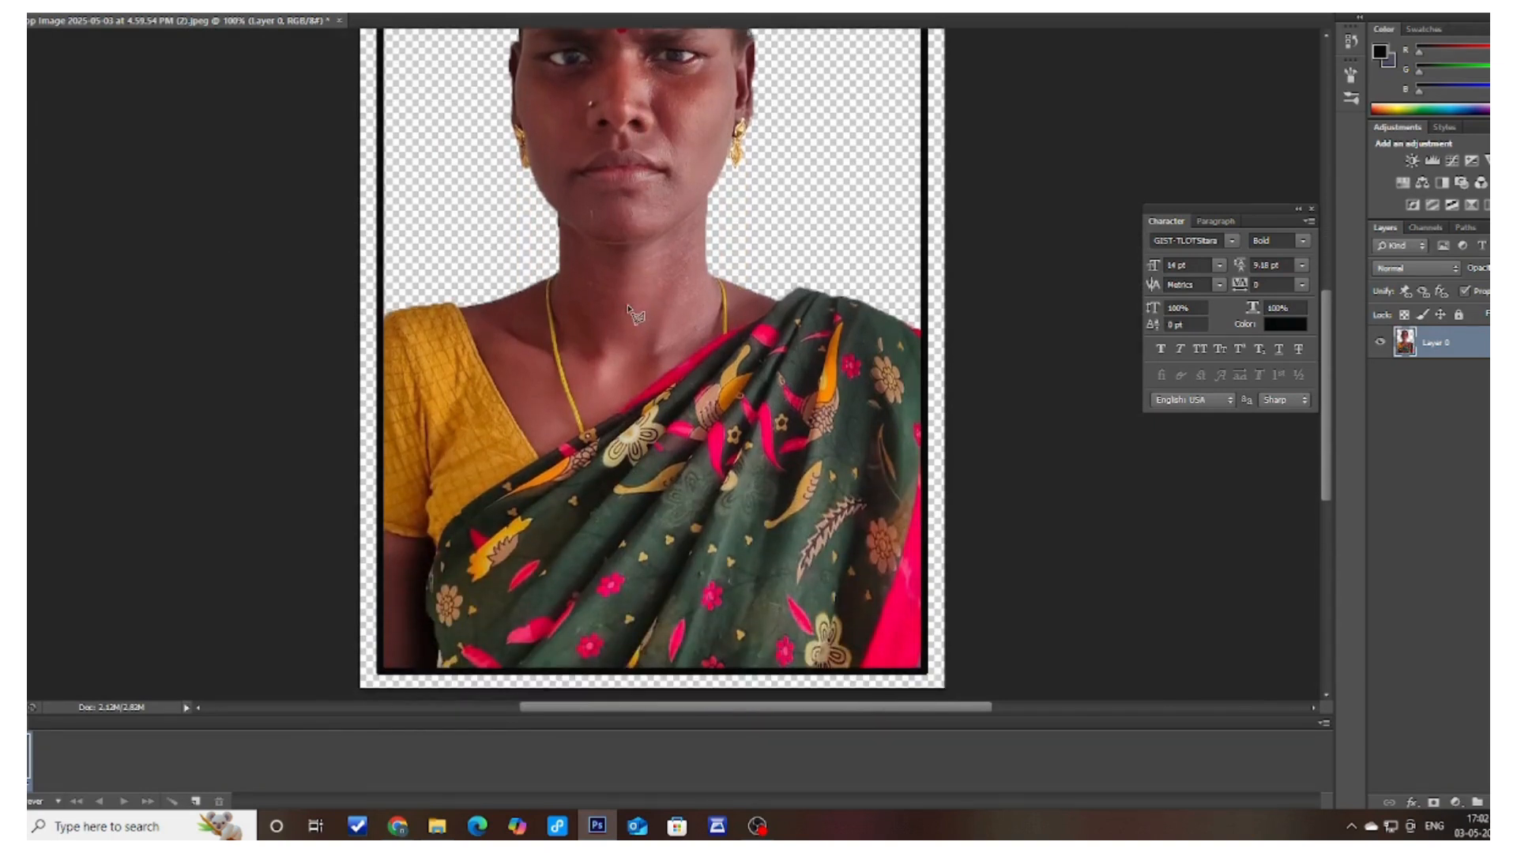
{"action": "scroll", "coordinate": [630, 310], "scroll_direction": "up", "scroll_amount": 4}
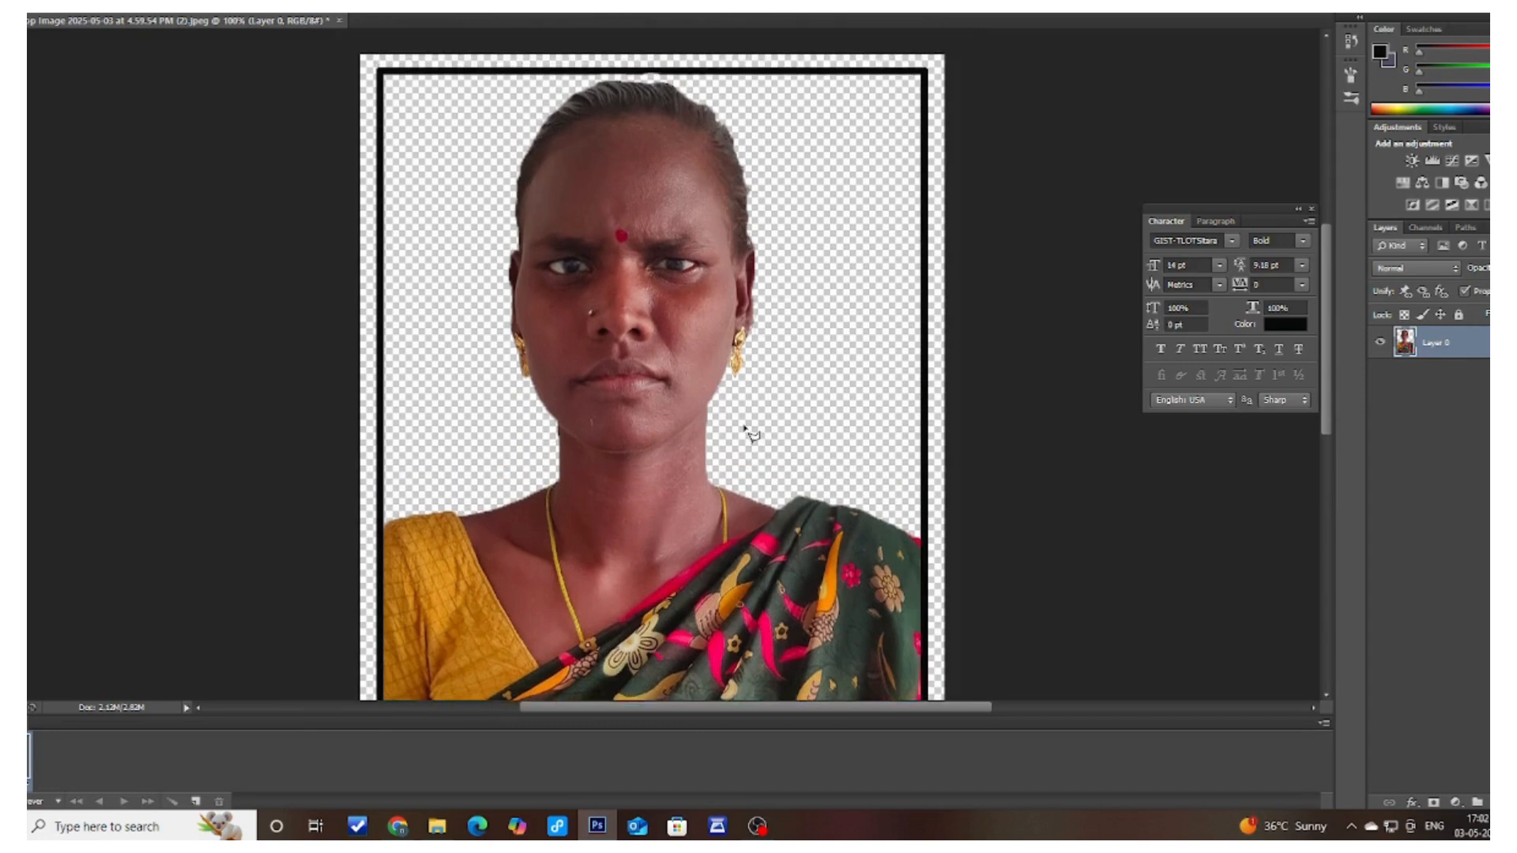
{"action": "scroll", "coordinate": [749, 433], "scroll_direction": "up", "scroll_amount": 1}
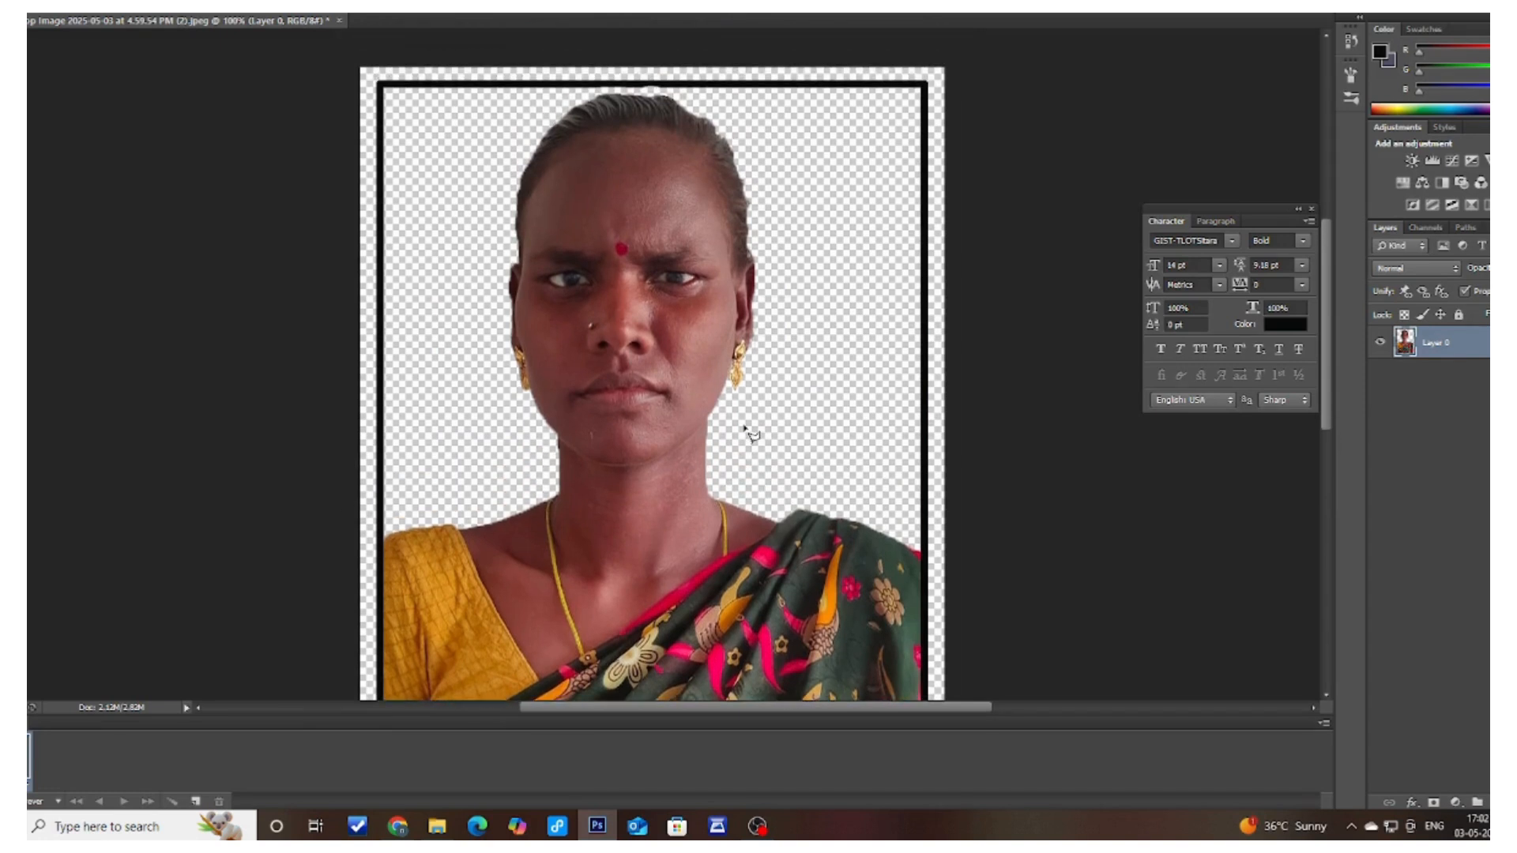
{"action": "key", "text": "ctrl+l"}
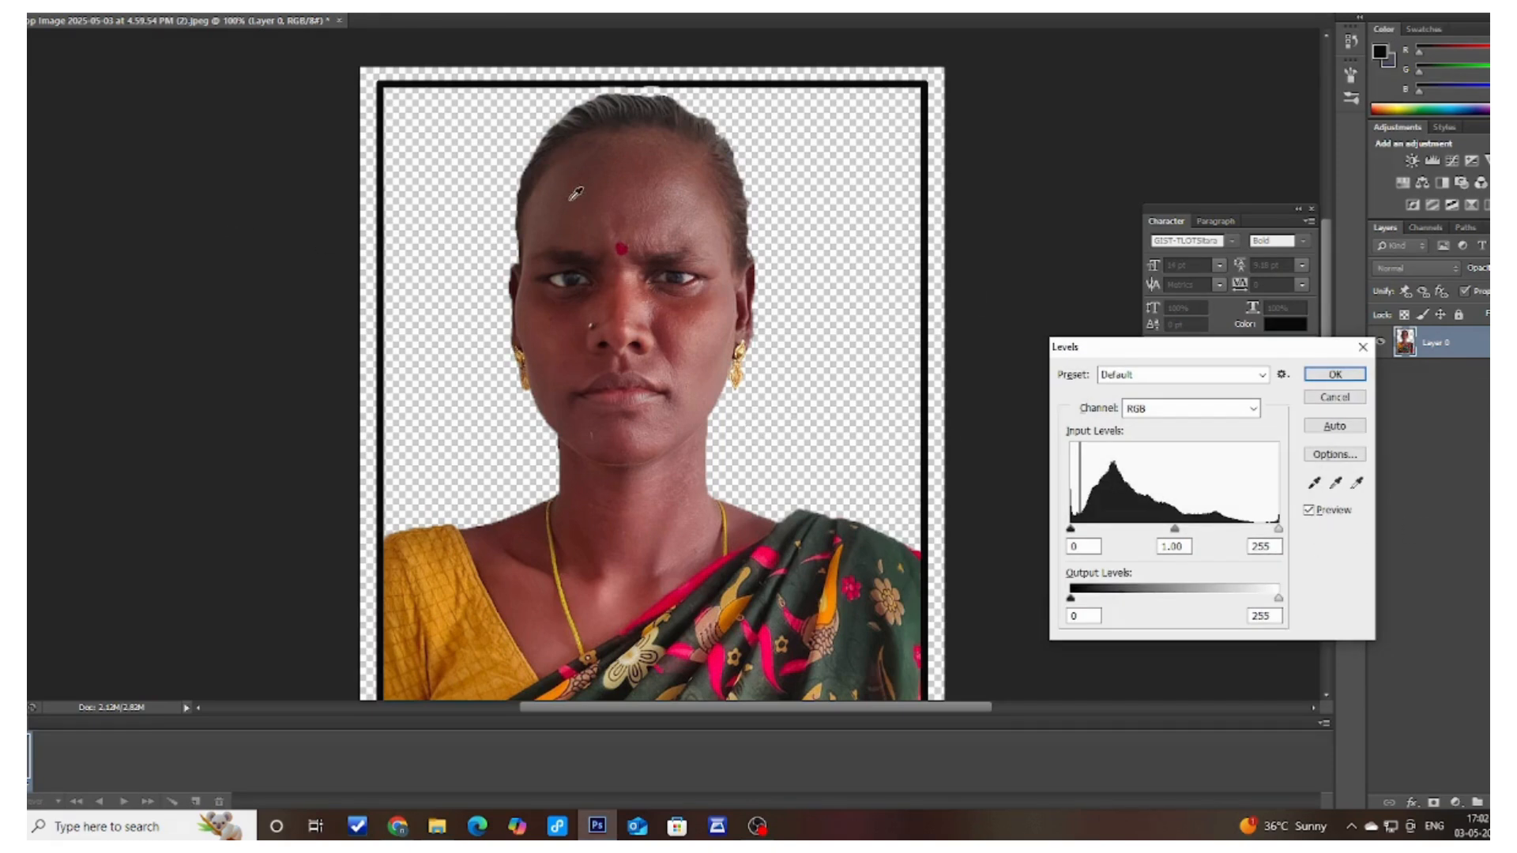
{"action": "left_click_drag", "start_coordinate": [1278, 529], "coordinate": [1223, 531]}
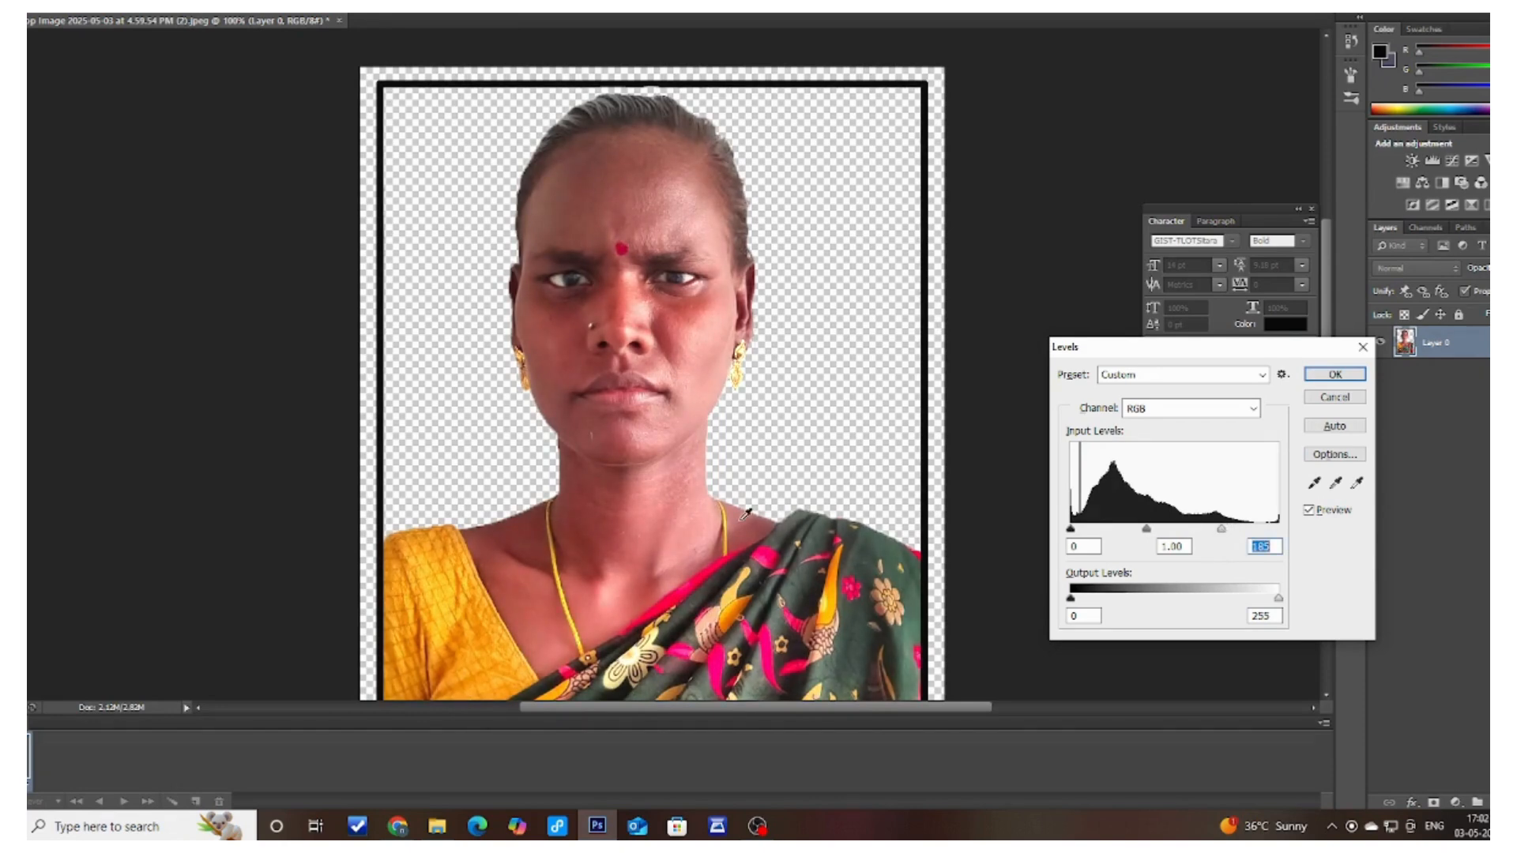
{"action": "key", "text": "ctrl+minus"}
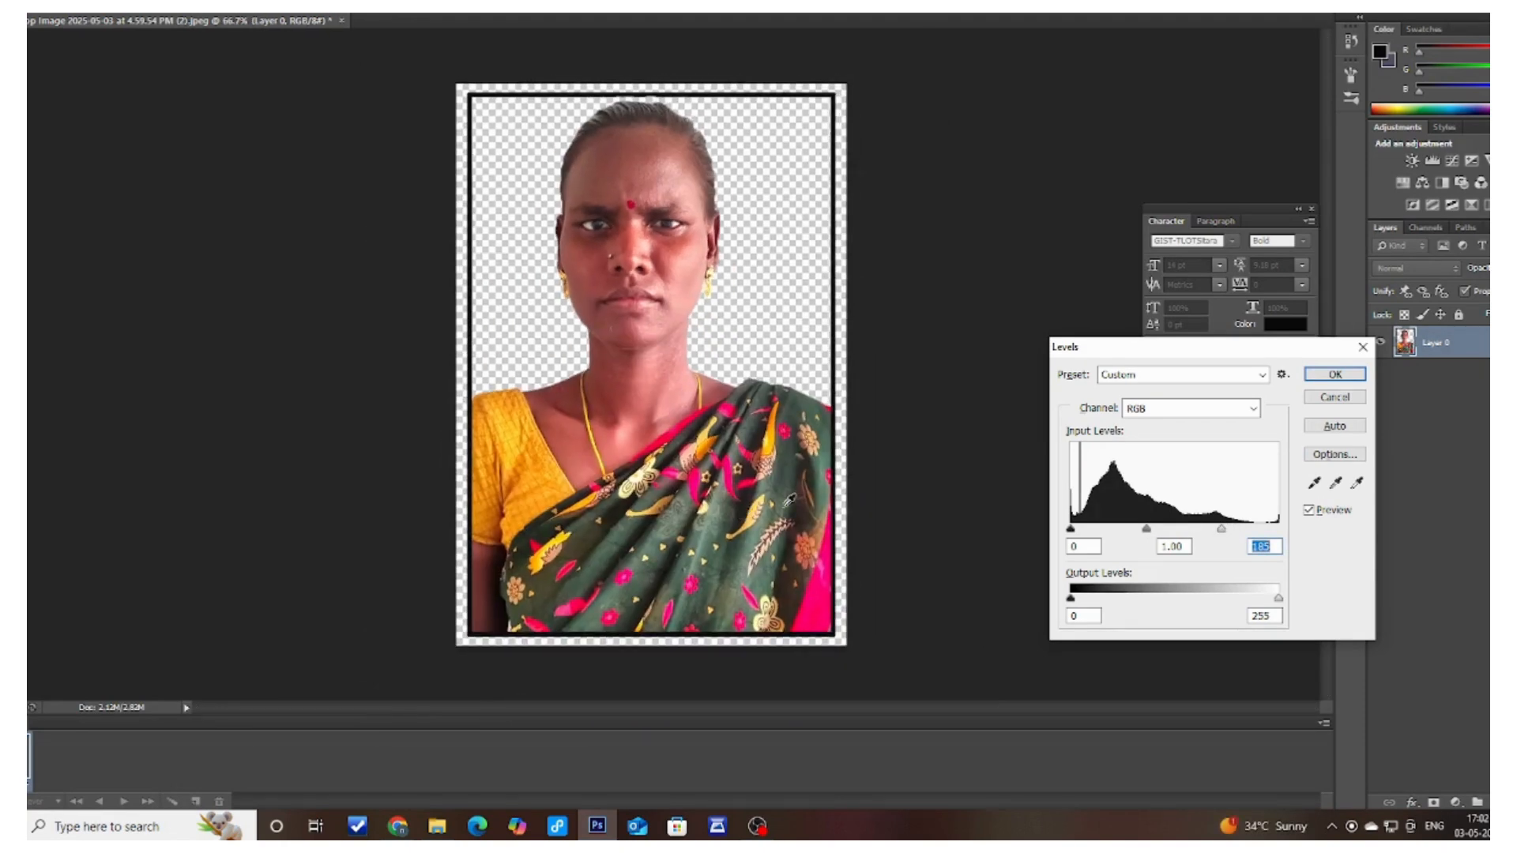
{"action": "left_click_drag", "start_coordinate": [1146, 531], "coordinate": [1106, 537]}
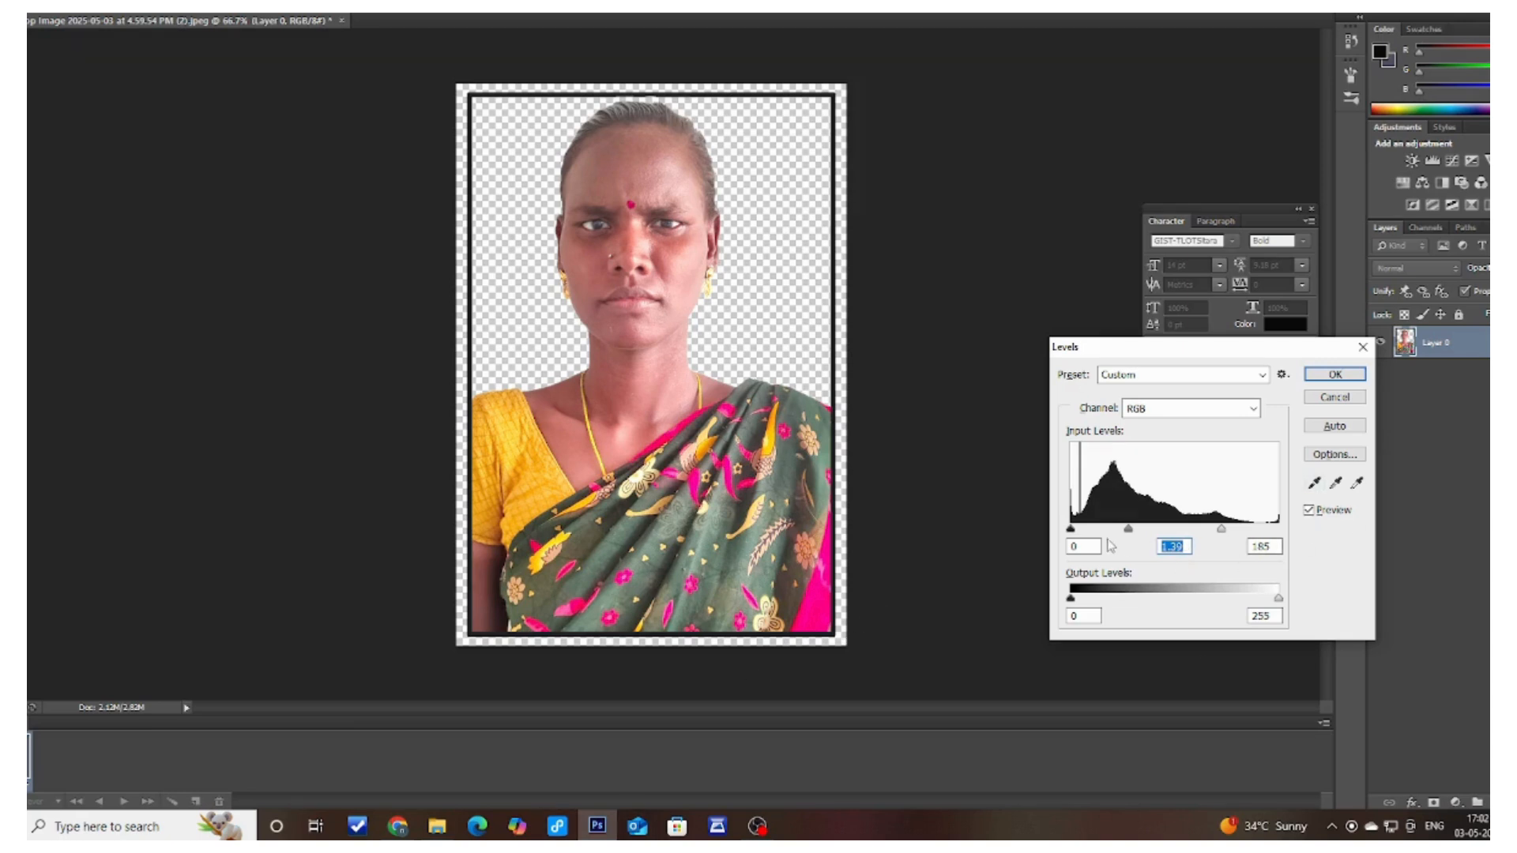
{"action": "mouse_move", "coordinate": [1130, 535]}
{"action": "left_mouse_down"}
{"action": "mouse_move", "coordinate": [1110, 534]}
{"action": "mouse_move", "coordinate": [1208, 542]}
{"action": "mouse_move", "coordinate": [1125, 547]}
{"action": "left_mouse_up"}
{"action": "left_click_drag", "start_coordinate": [1221, 530], "coordinate": [1075, 539]}
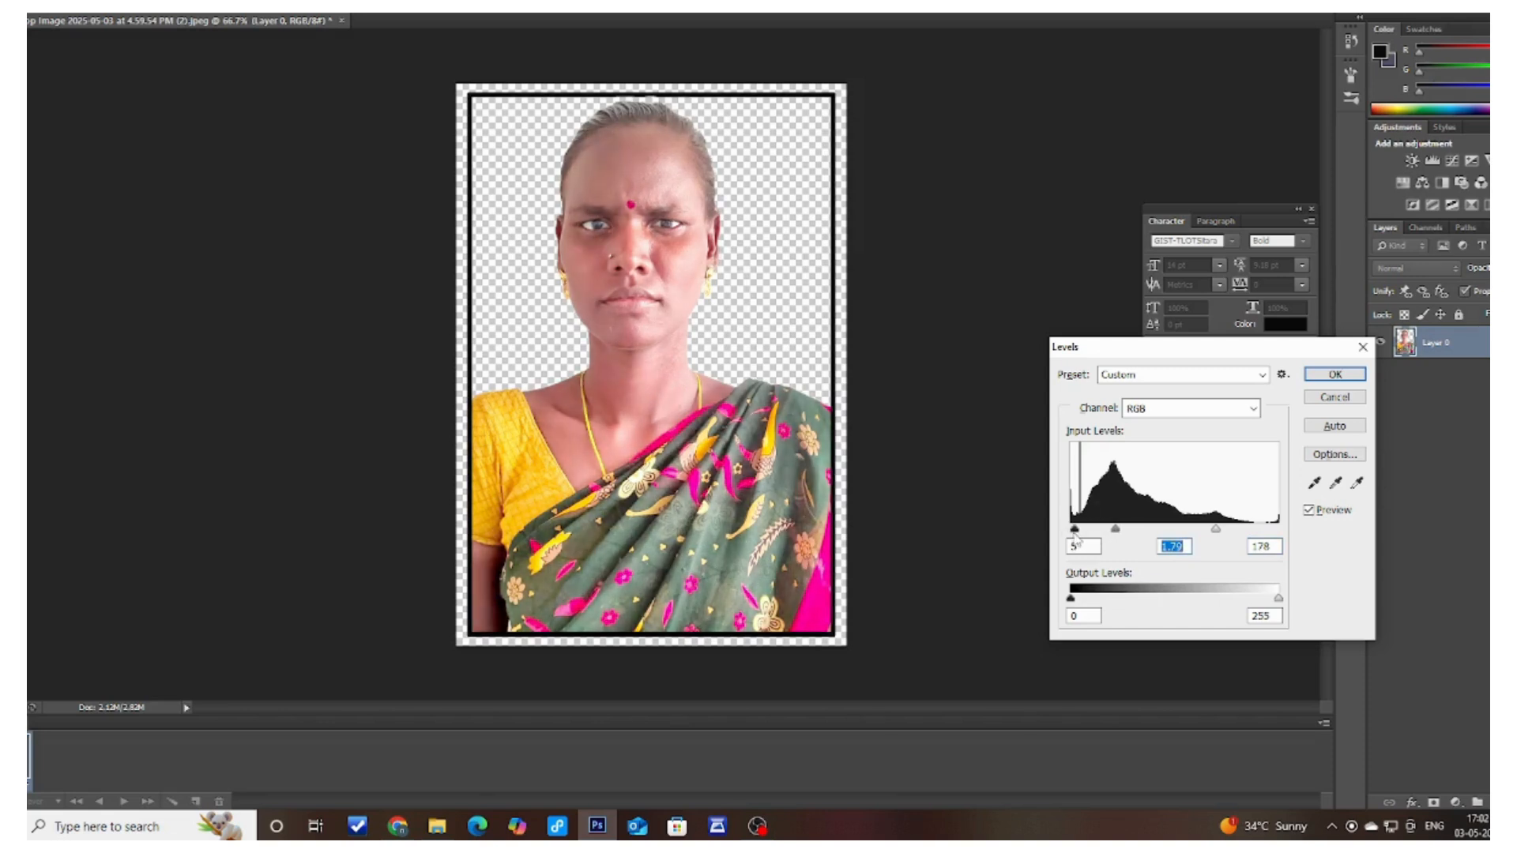
{"action": "left_click", "coordinate": [1334, 374]}
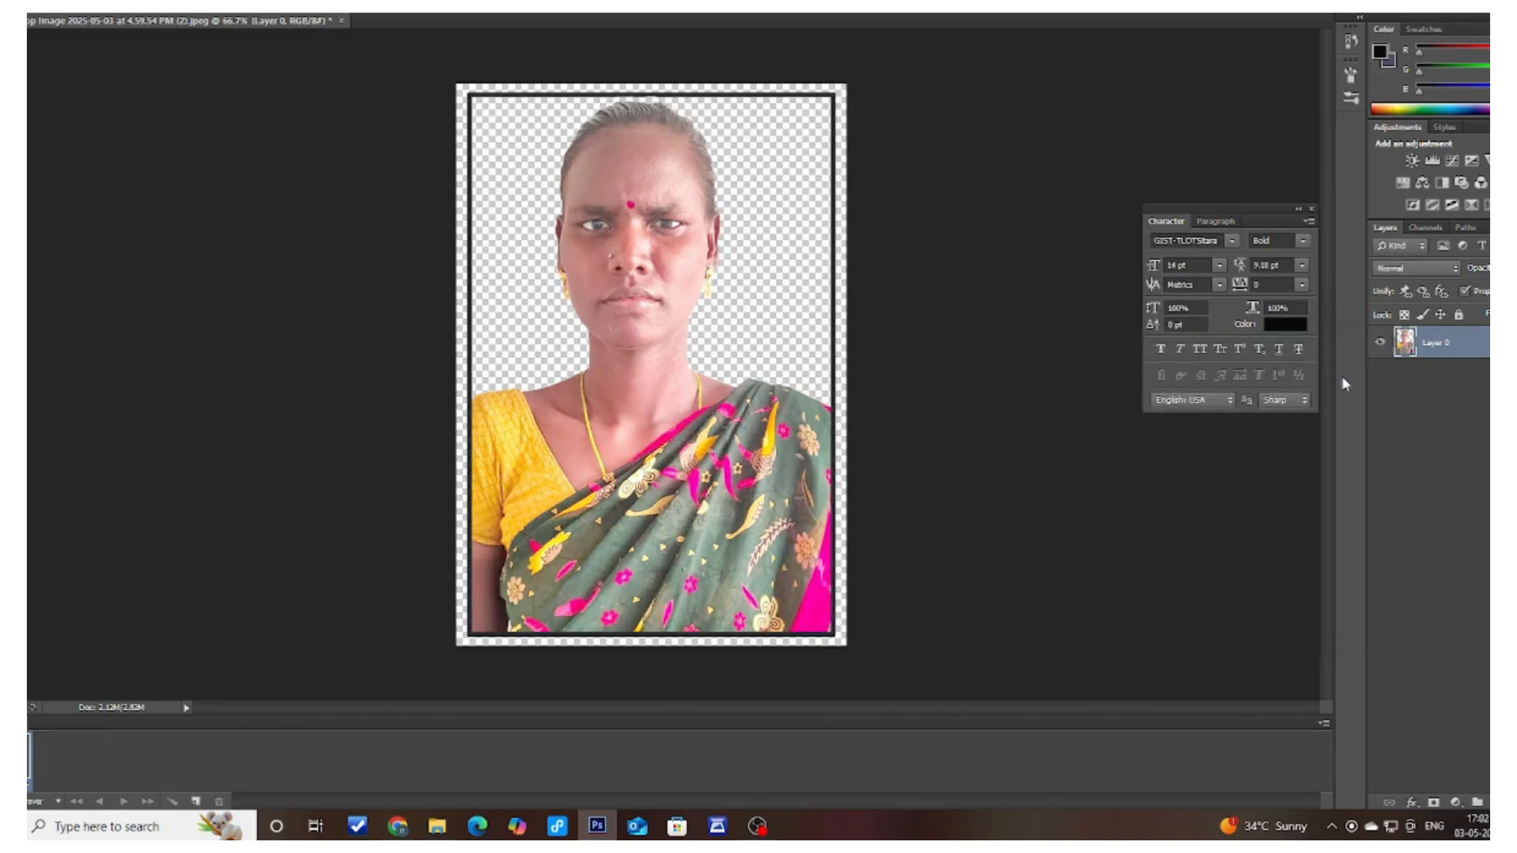
Apply a Hue/Saturation adjustment to the portrait with hue +17, saturation 0 and slightly increased lightness.
{"action": "key", "text": "ctrl+u"}
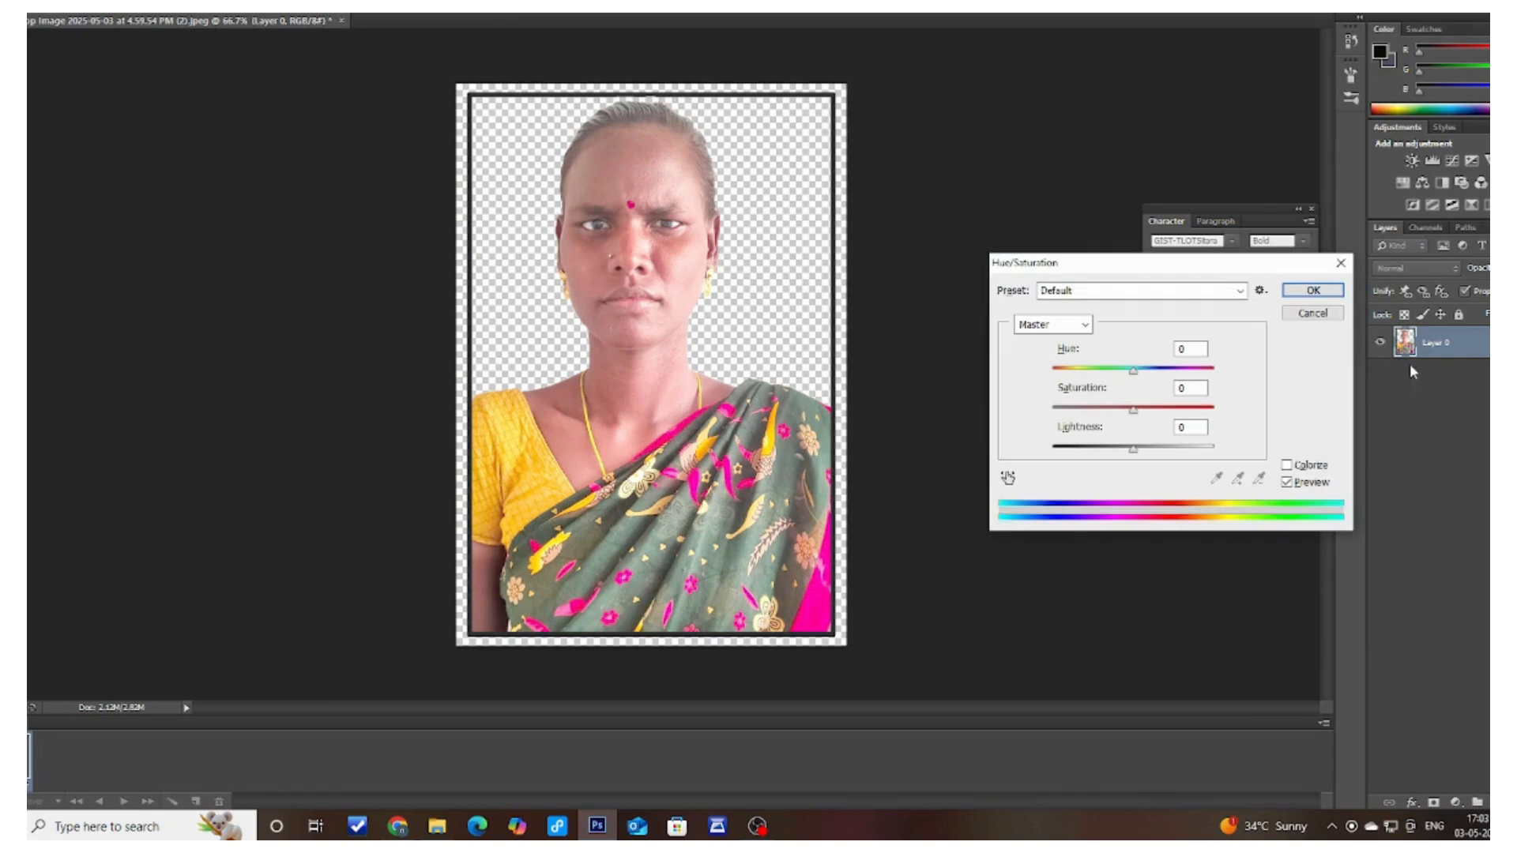
{"action": "left_click_drag", "start_coordinate": [1128, 414], "coordinate": [1144, 382]}
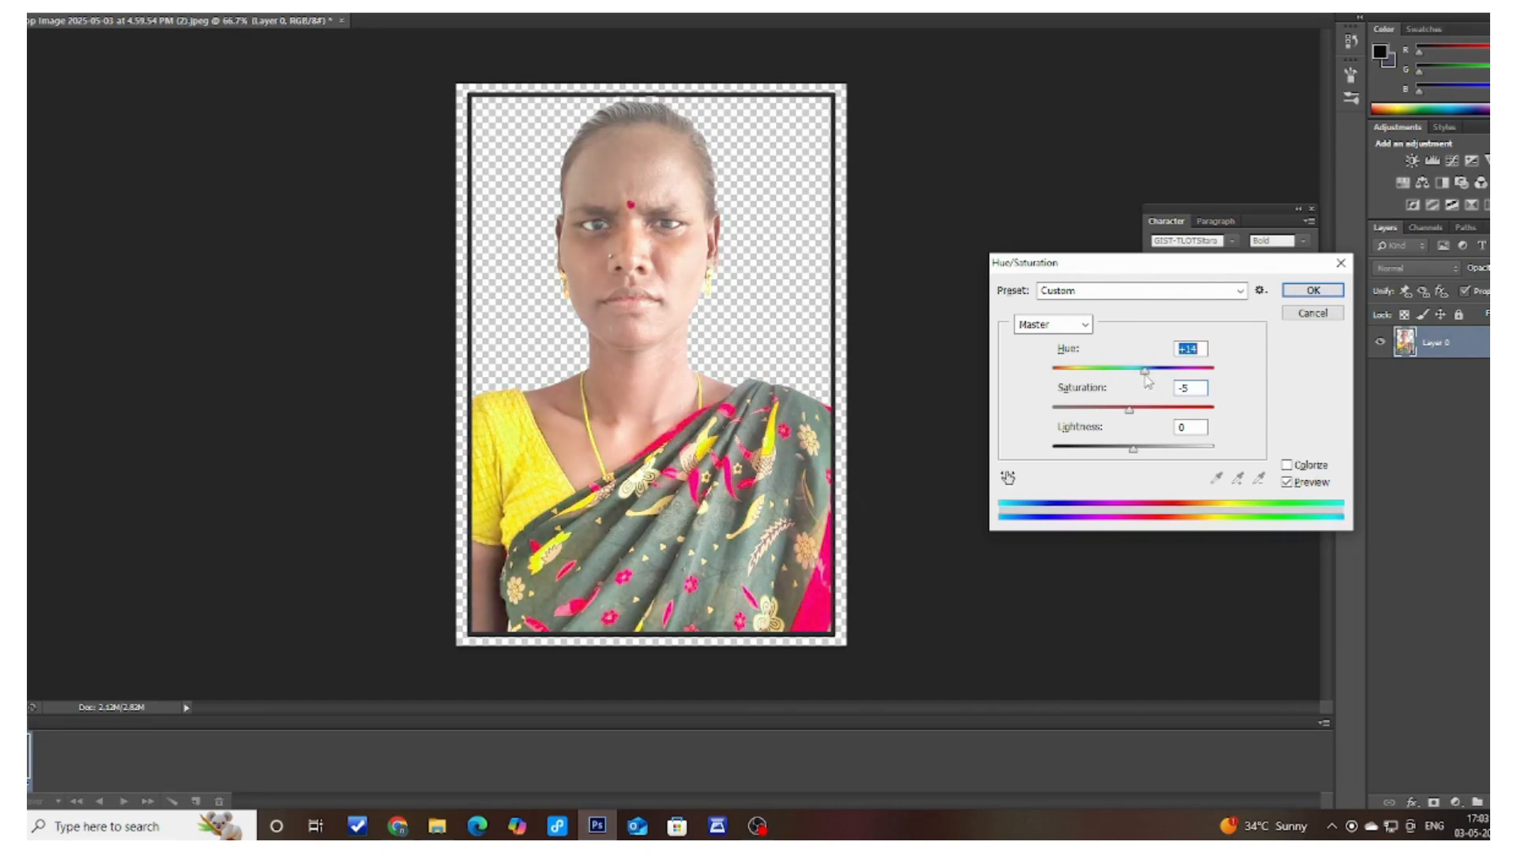
{"action": "left_click_drag", "start_coordinate": [1138, 456], "coordinate": [1145, 379]}
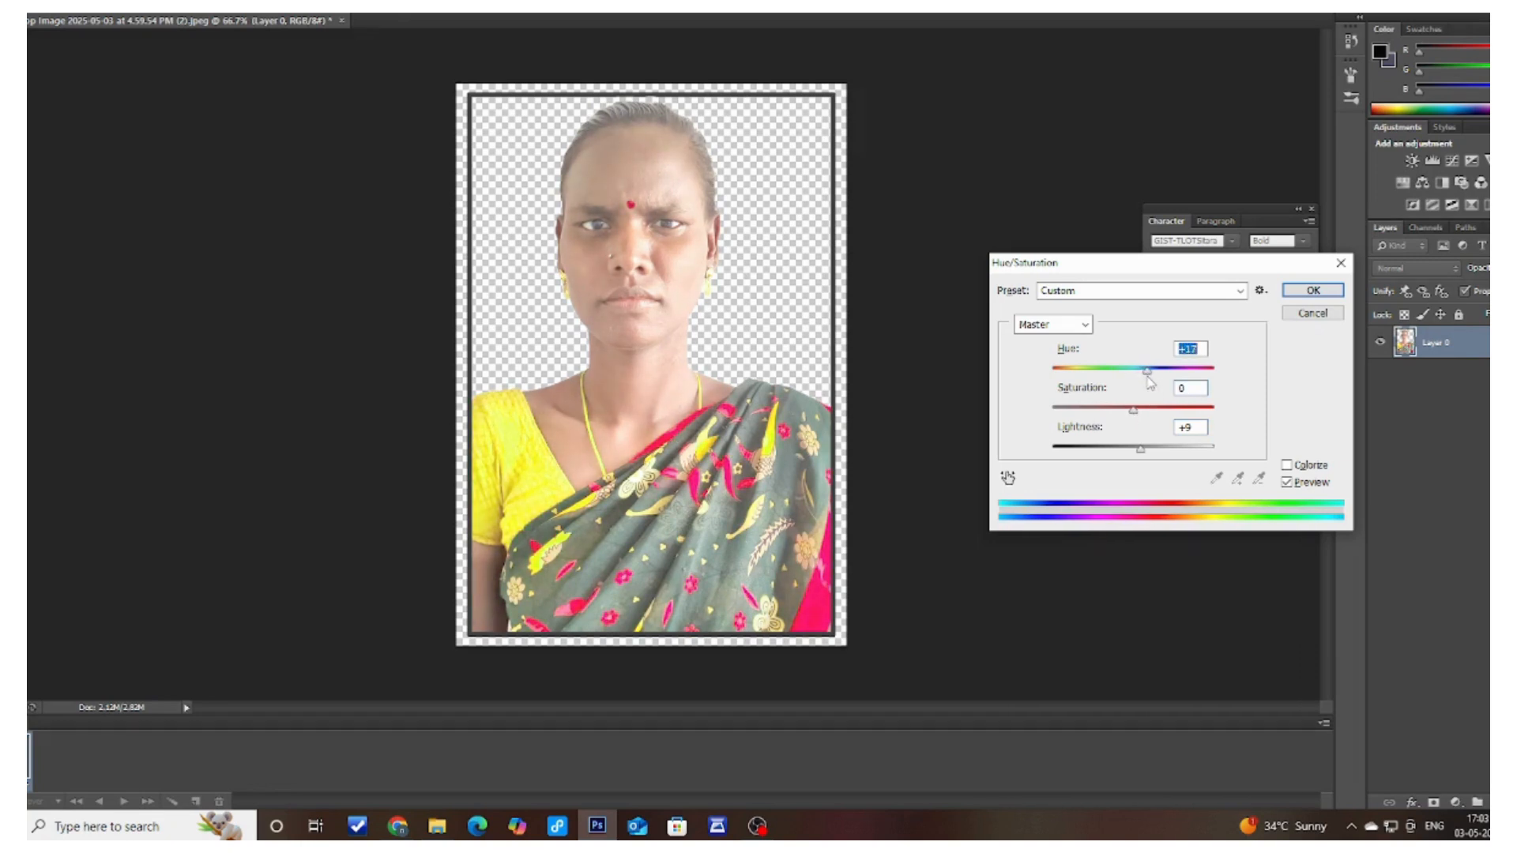
{"action": "left_click_drag", "start_coordinate": [1142, 447], "coordinate": [1145, 454]}
{"action": "left_click", "coordinate": [1299, 294]}
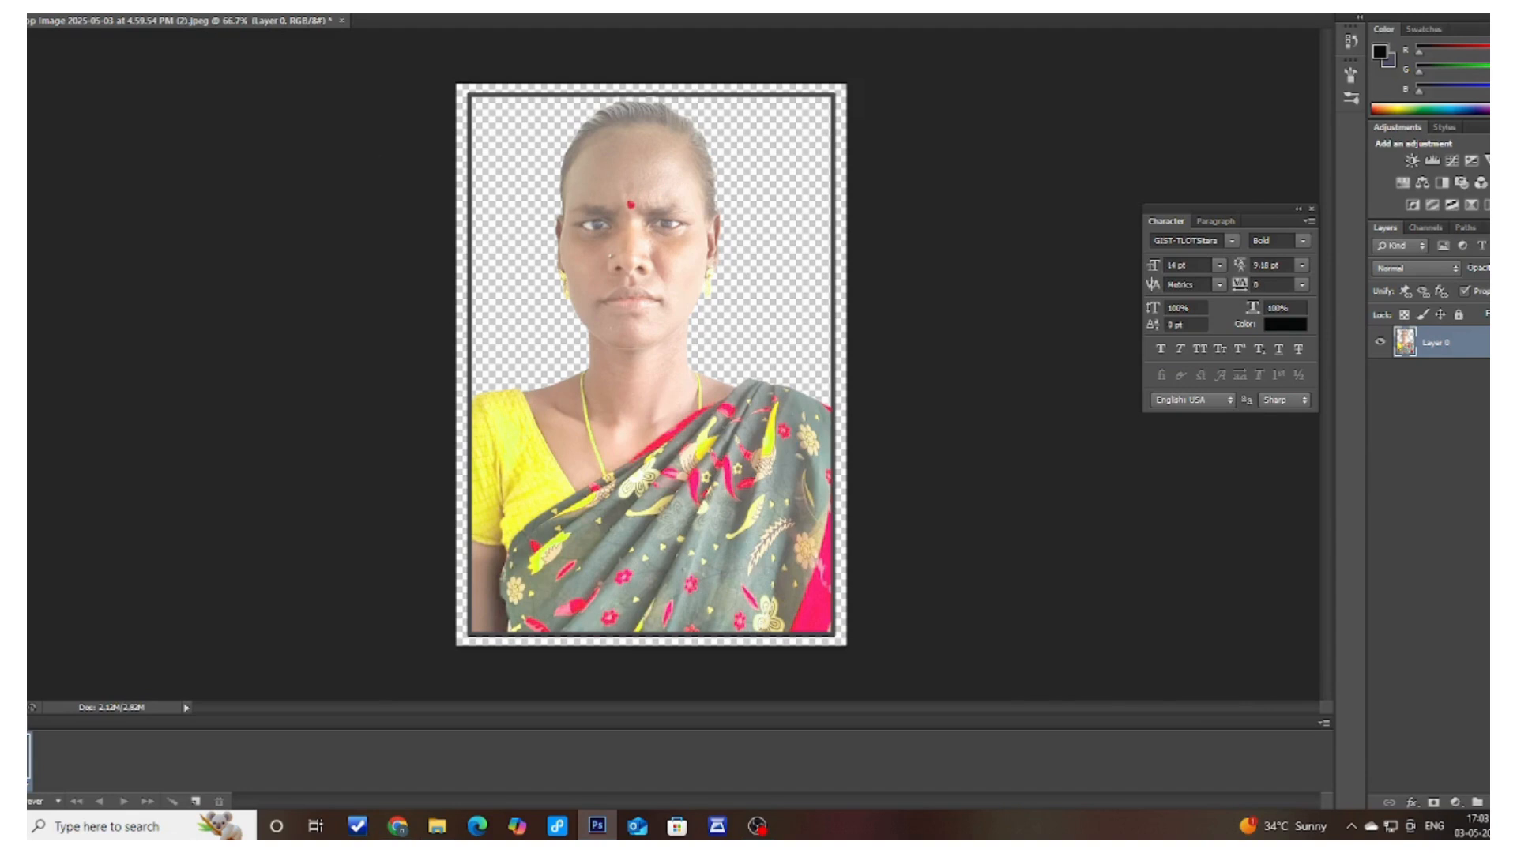
Darken the portrait's midtones with a Curves adjustment, moving a curve point to input 142 and output 113.
{"action": "left_click", "coordinate": [89, 1]}
{"action": "mouse_move", "coordinate": [142, 19]}
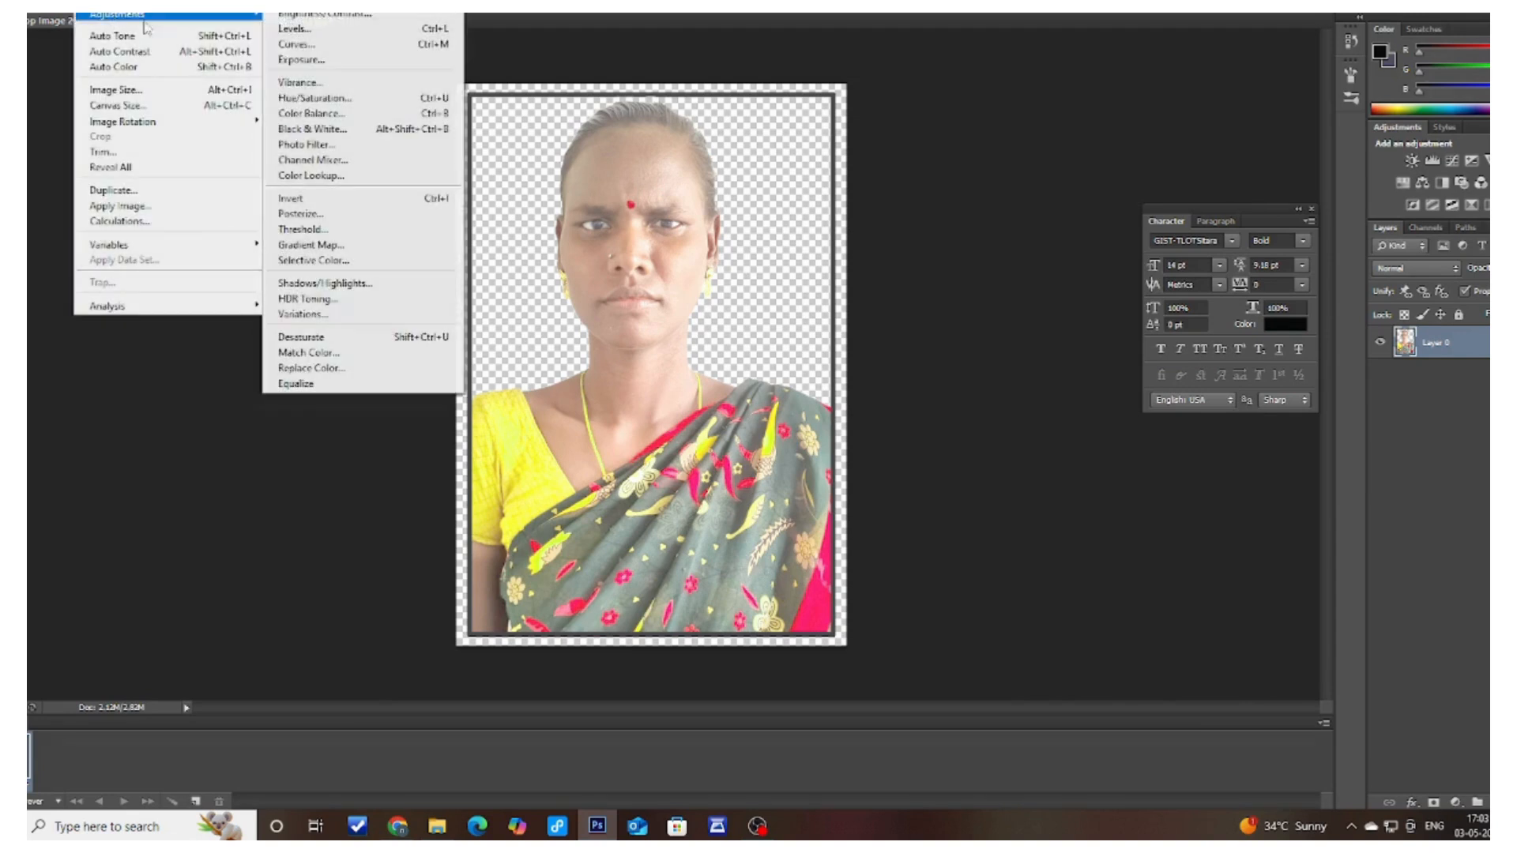
{"action": "left_click", "coordinate": [304, 45]}
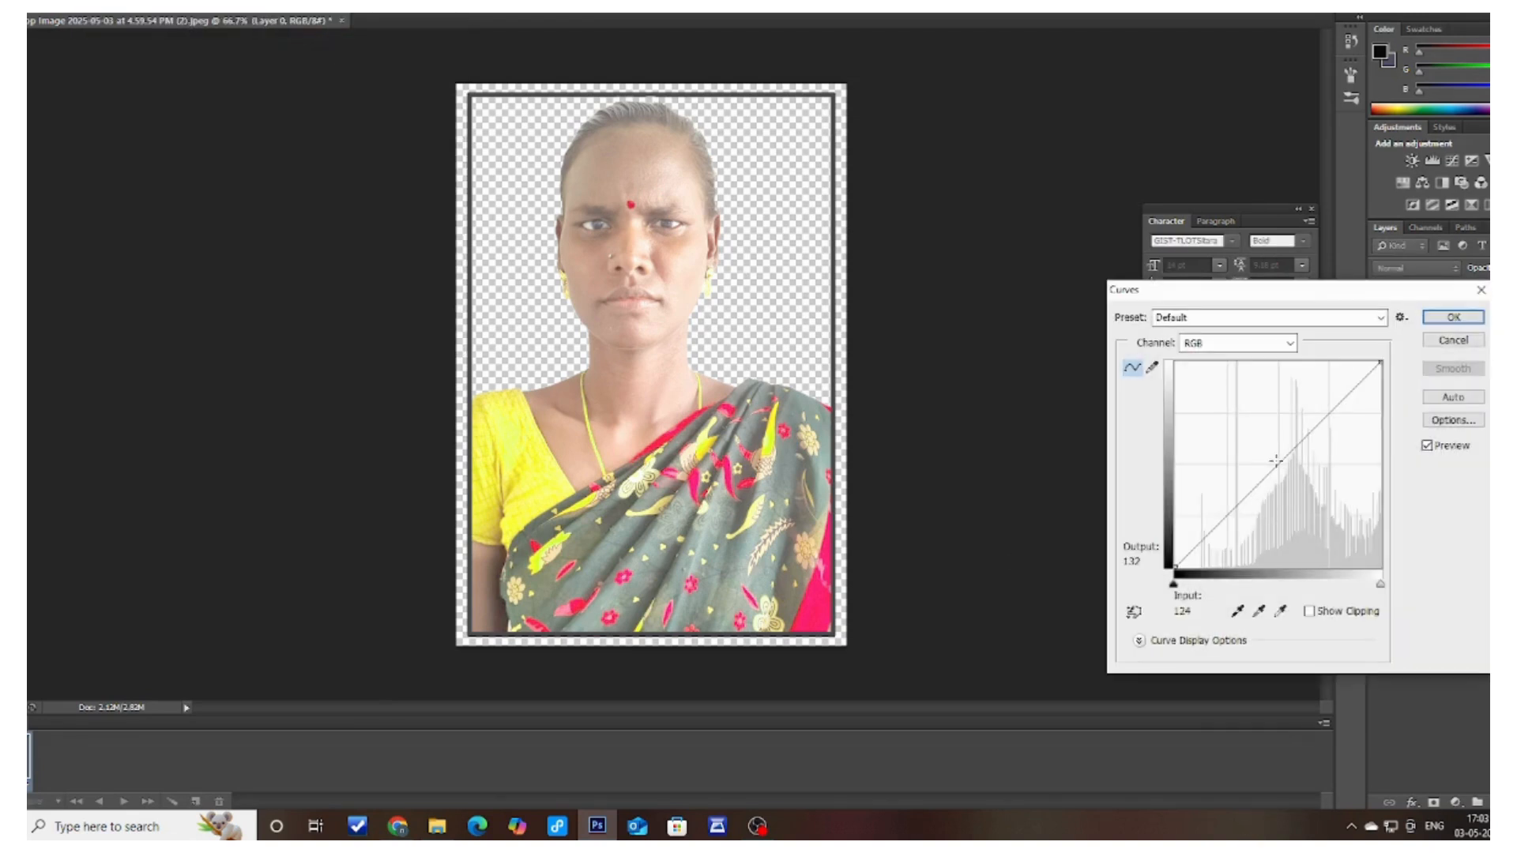
{"action": "mouse_move", "coordinate": [1275, 464]}
{"action": "left_mouse_down"}
{"action": "mouse_move", "coordinate": [1259, 447]}
{"action": "mouse_move", "coordinate": [1289, 477]}
{"action": "left_mouse_up"}
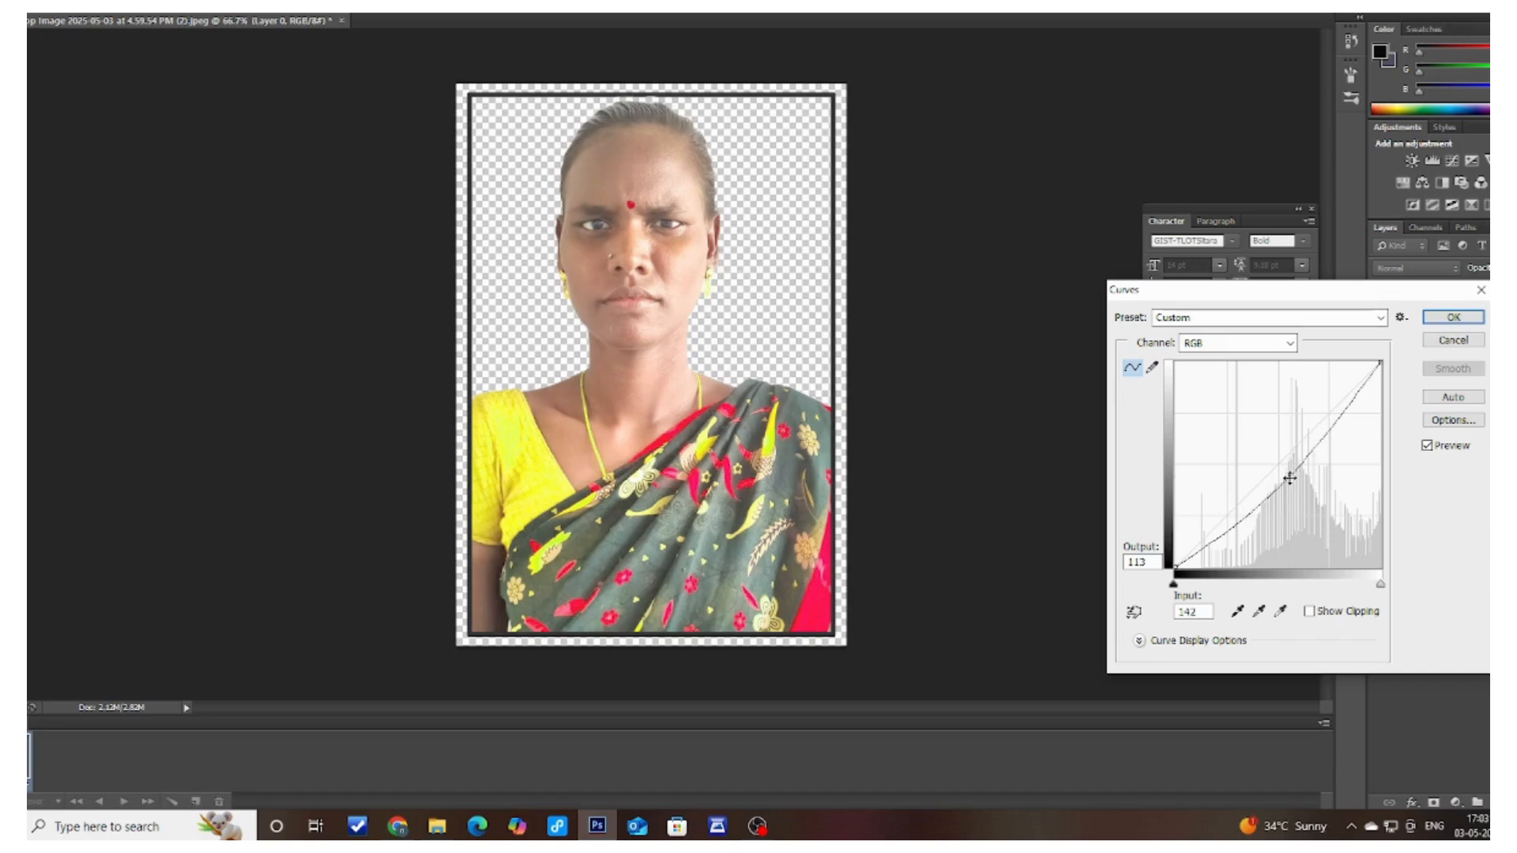
{"action": "left_click", "coordinate": [1458, 323]}
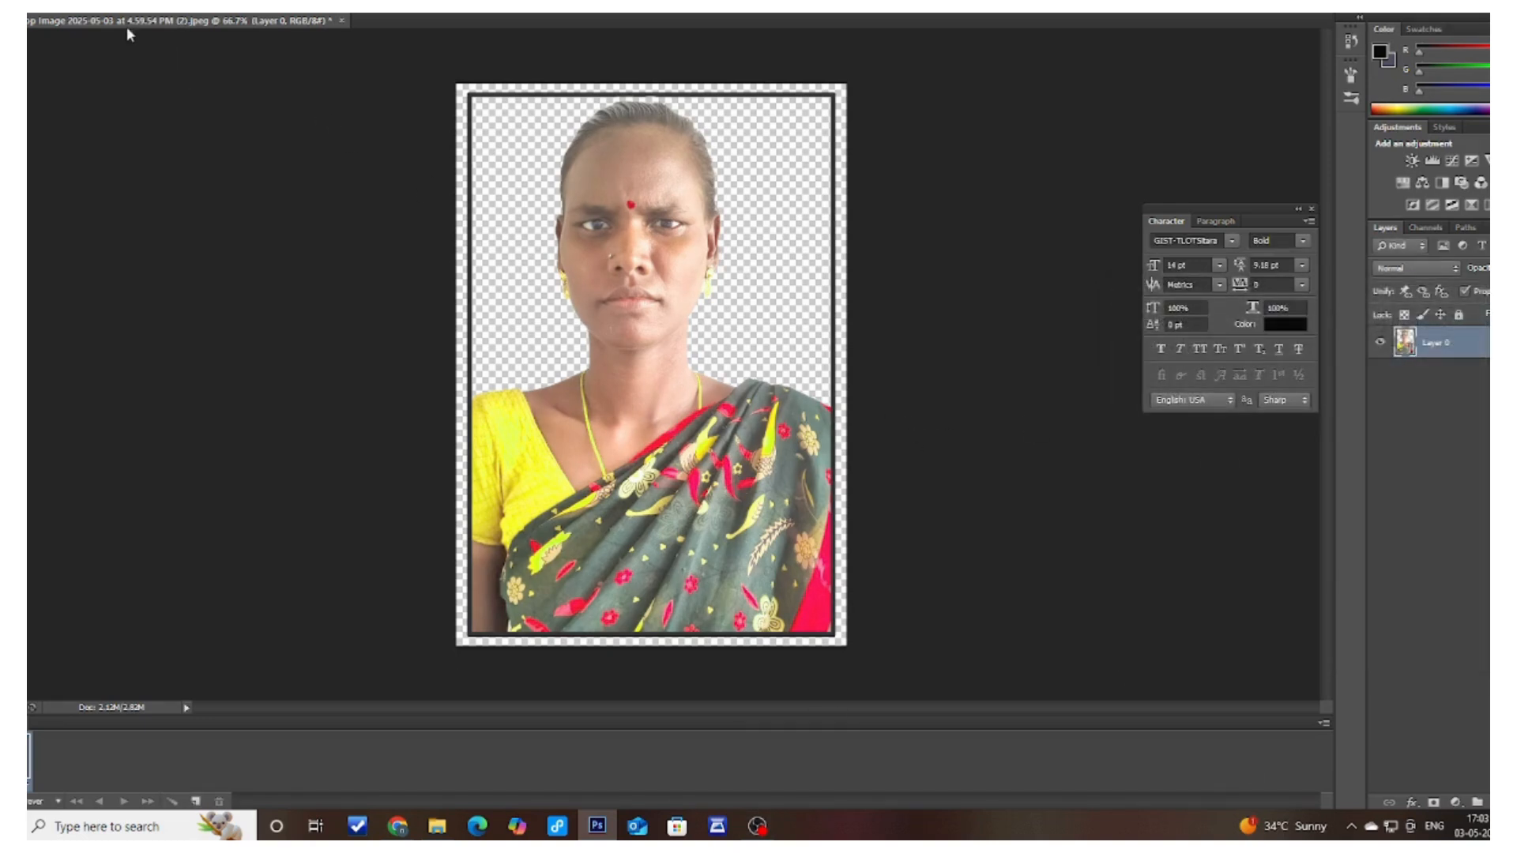
Create a blank white document 6 inches wide and 4 inches high at 300 pixels per inch.
{"action": "left_click", "coordinate": [28, 2]}
{"action": "left_click", "coordinate": [48, 2]}
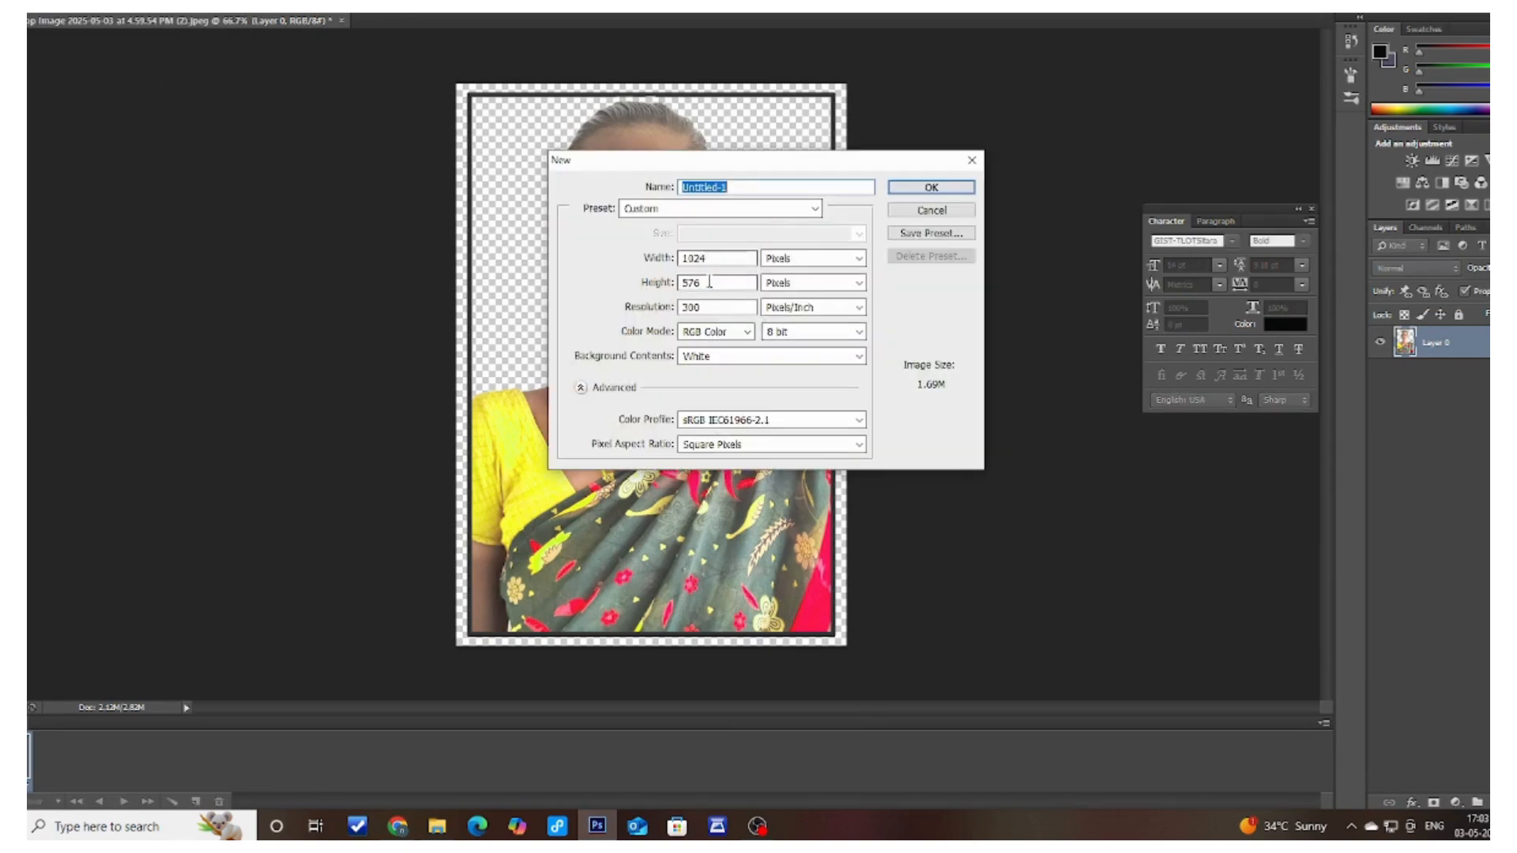
{"action": "left_click", "coordinate": [802, 266]}
{"action": "left_click", "coordinate": [790, 284]}
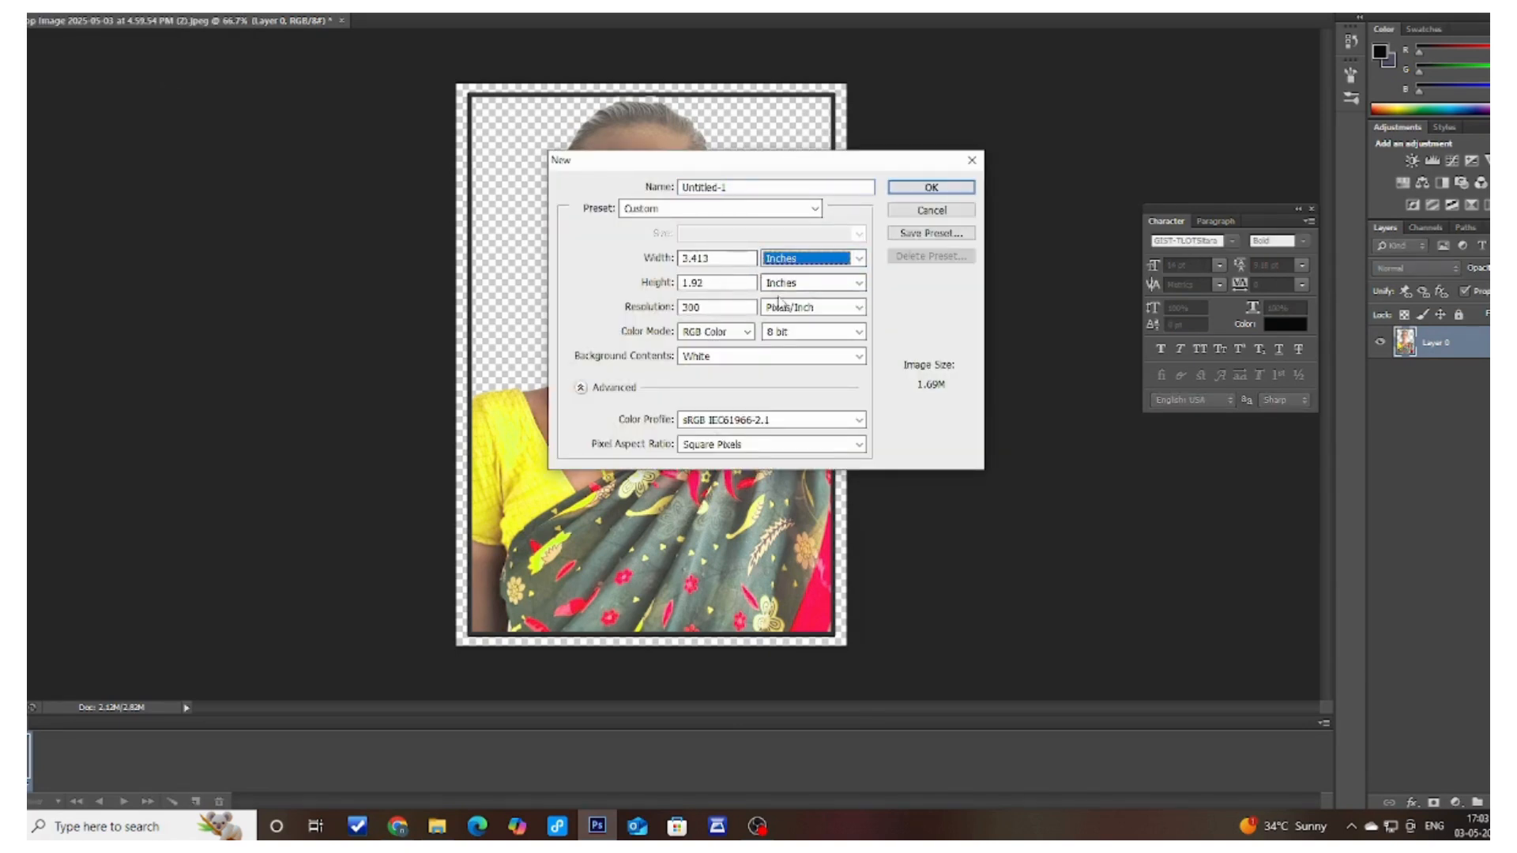
{"action": "left_click_drag", "start_coordinate": [733, 261], "coordinate": [560, 259]}
{"action": "type", "text": "6"}
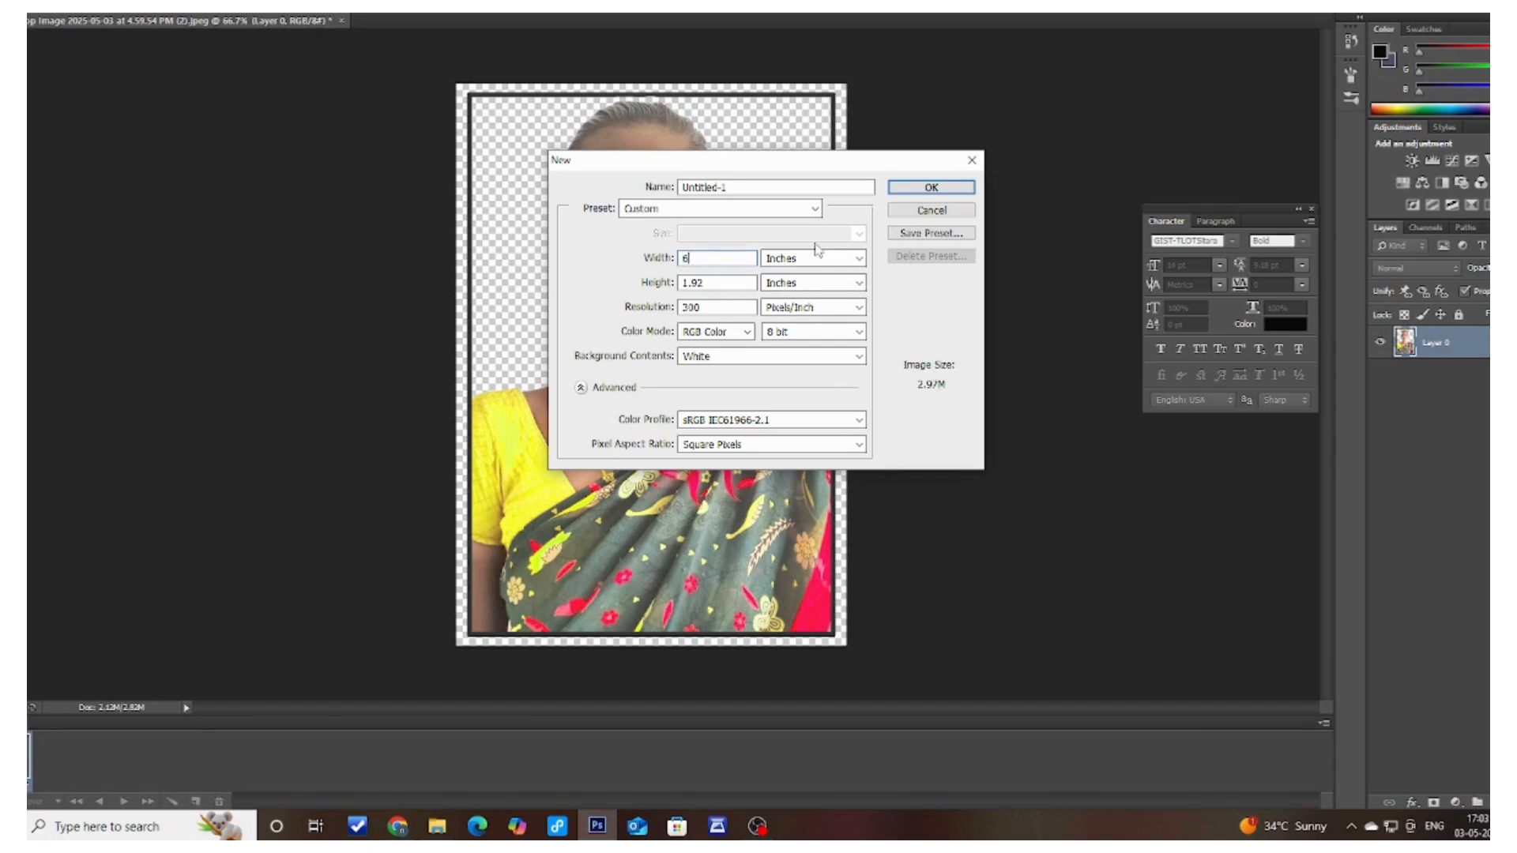
{"action": "left_click_drag", "start_coordinate": [733, 282], "coordinate": [484, 312]}
{"action": "type", "text": "4"}
{"action": "left_click", "coordinate": [910, 189]}
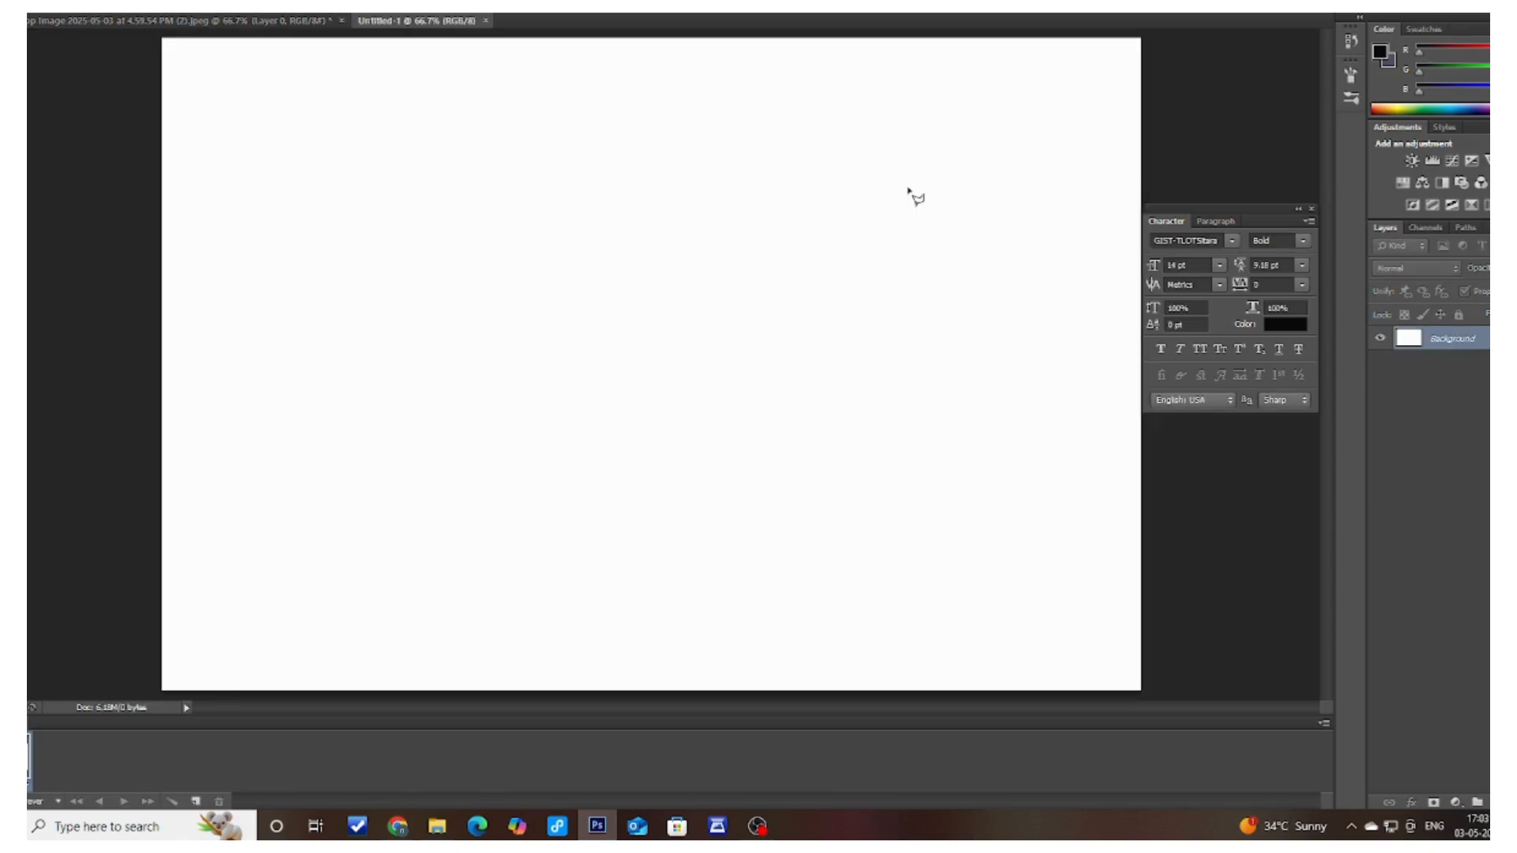
Copy the bordered portrait into the blank sheet and scale it down to roughly a quarter of the sheet's width in the upper-left corner.
{"action": "left_click", "coordinate": [221, 21]}
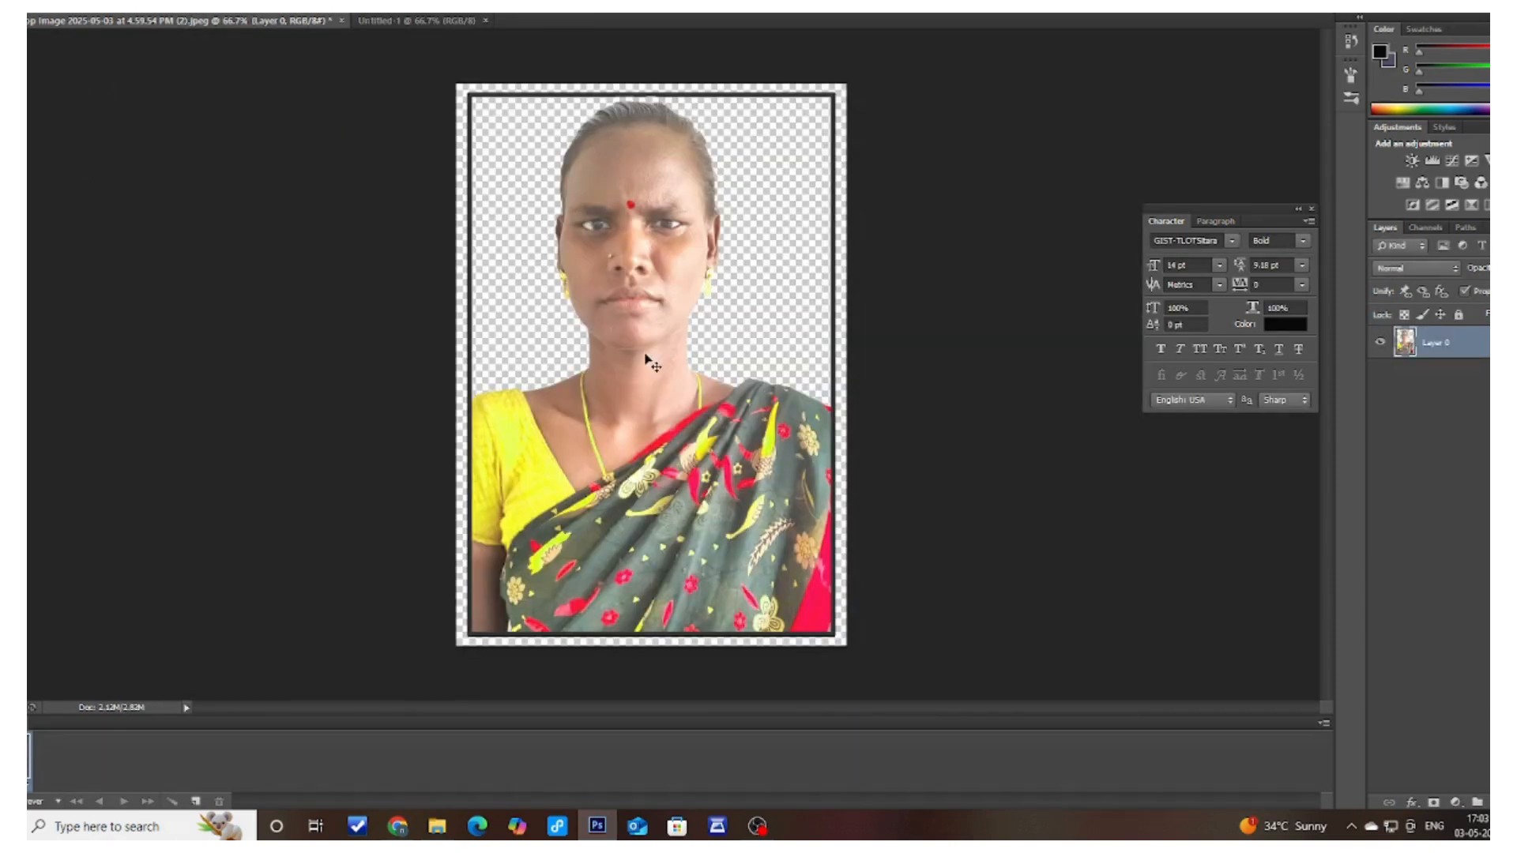
{"action": "left_click_drag", "start_coordinate": [653, 362], "coordinate": [365, 338]}
{"action": "key", "text": "ctrl+t"}
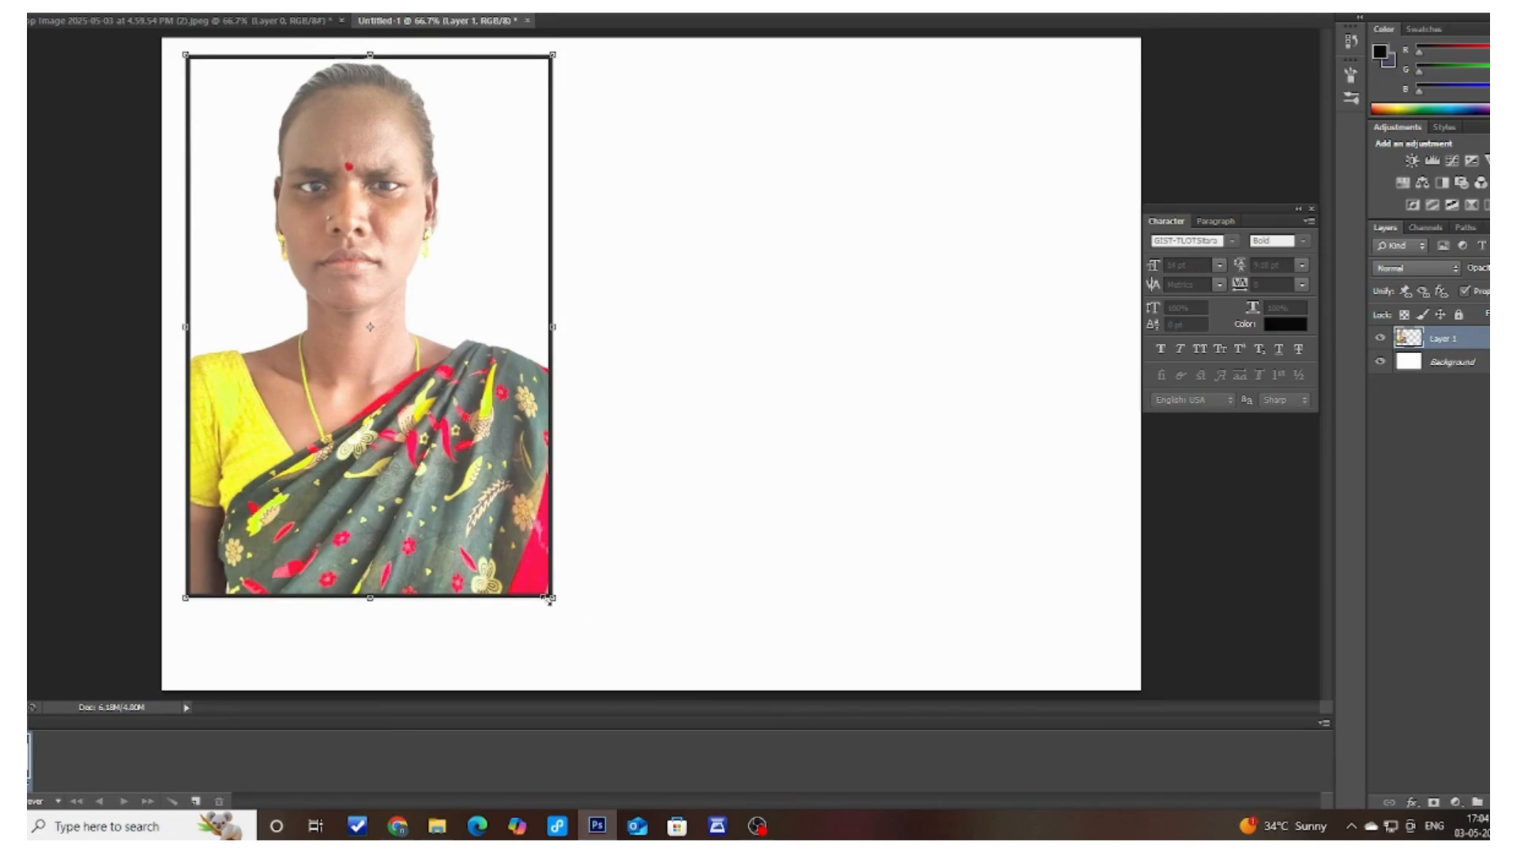
{"action": "left_click_drag", "start_coordinate": [551, 598], "coordinate": [511, 535]}
{"action": "left_click_drag", "start_coordinate": [434, 455], "coordinate": [385, 389]}
{"action": "left_click_drag", "start_coordinate": [462, 471], "coordinate": [433, 429]}
{"action": "left_click_drag", "start_coordinate": [380, 385], "coordinate": [352, 347]}
{"action": "left_click_drag", "start_coordinate": [285, 384], "coordinate": [296, 610]}
{"action": "key", "text": "Return"}
{"action": "key", "text": "ctrl+z"}
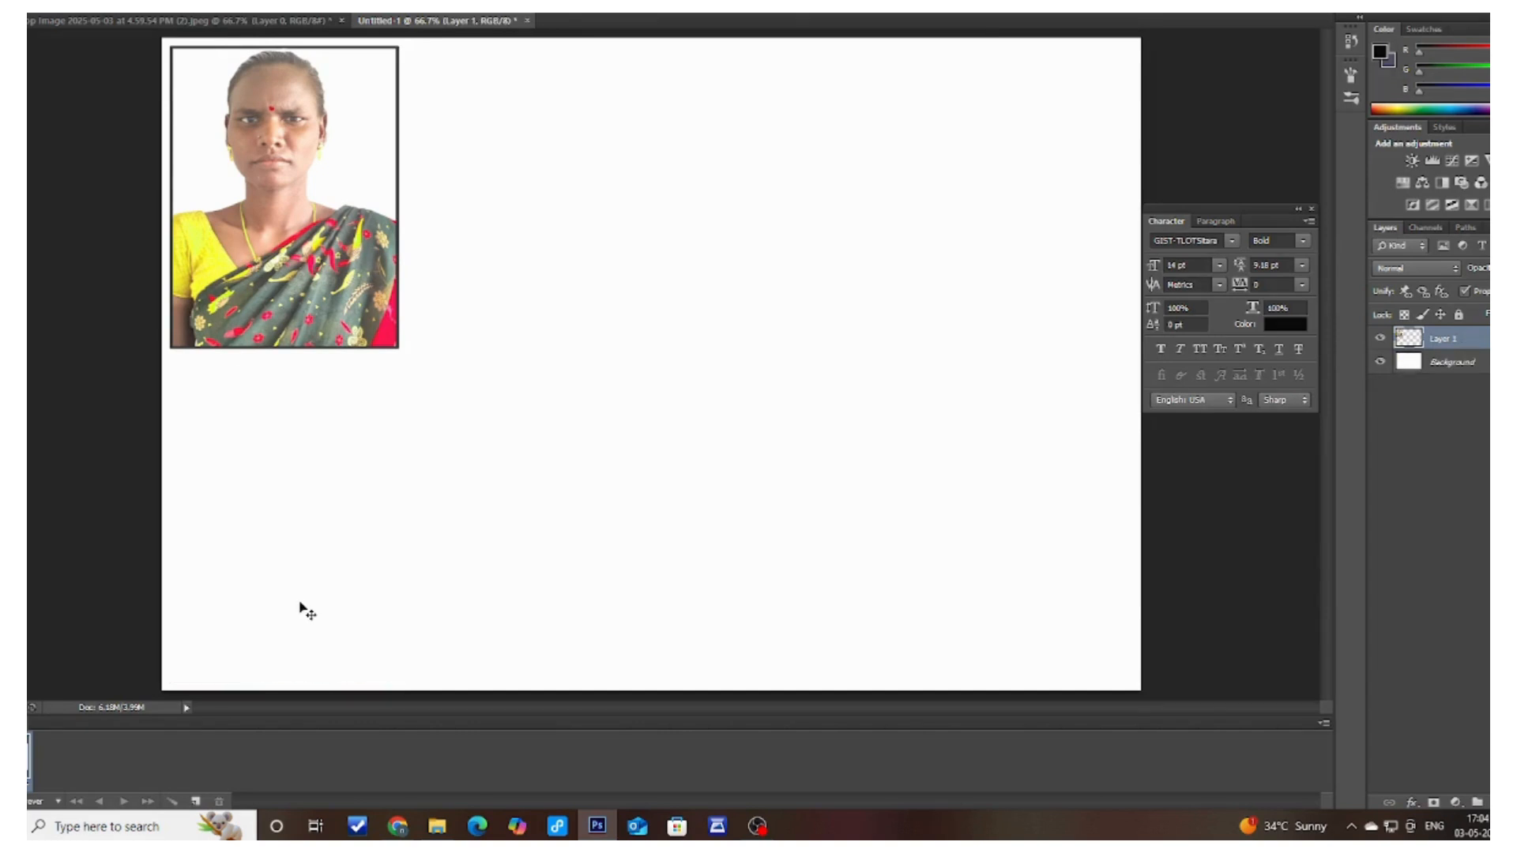
Stretch the portrait slightly to about half the sheet's height and duplicate it into two rows of four photos.
{"action": "key", "text": "ctrl+t"}
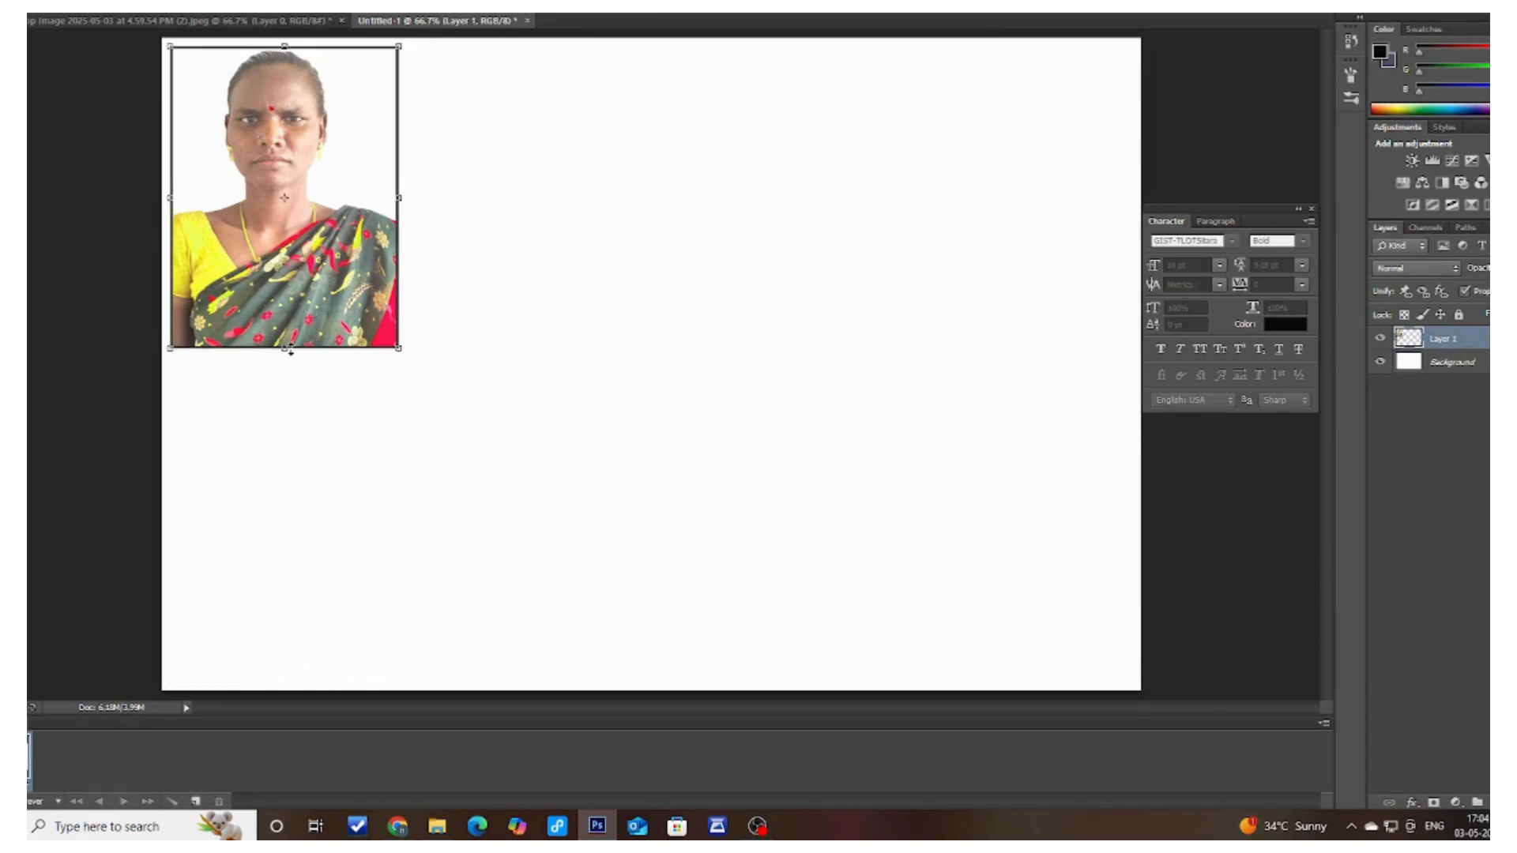
{"action": "left_click_drag", "start_coordinate": [286, 348], "coordinate": [1006, 282]}
{"action": "key", "text": "Return"}
{"action": "left_click_drag", "start_coordinate": [1005, 282], "coordinate": [1005, 608]}
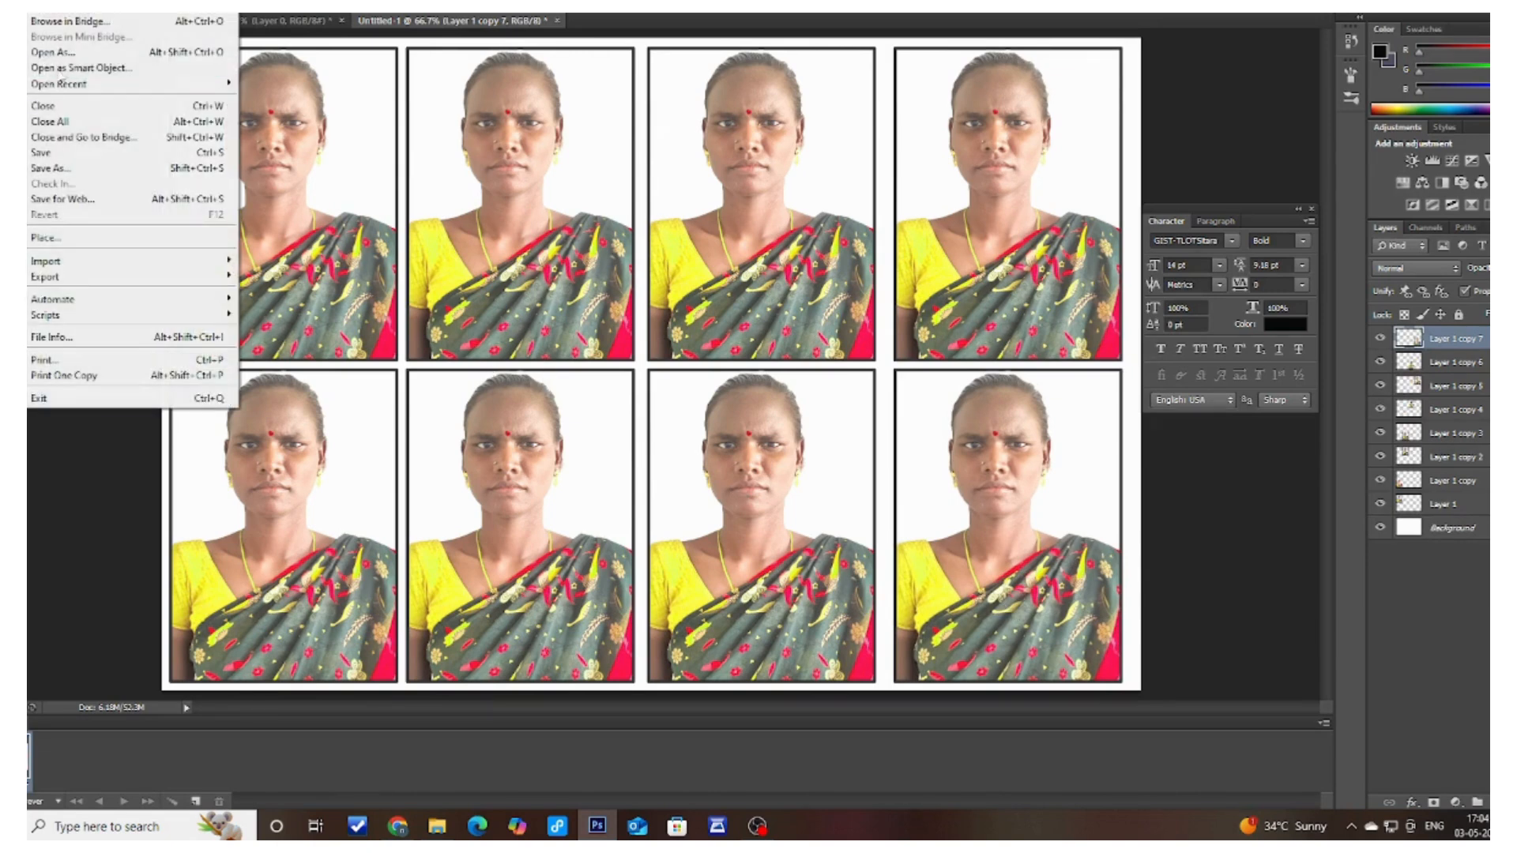
Save the photo sheet to the Desktop as the JPEG Untitled-1.jpg with High quality and Baseline ("Standard") format, replacing the existing file.
{"action": "left_click", "coordinate": [79, 166]}
{"action": "left_click", "coordinate": [763, 608]}
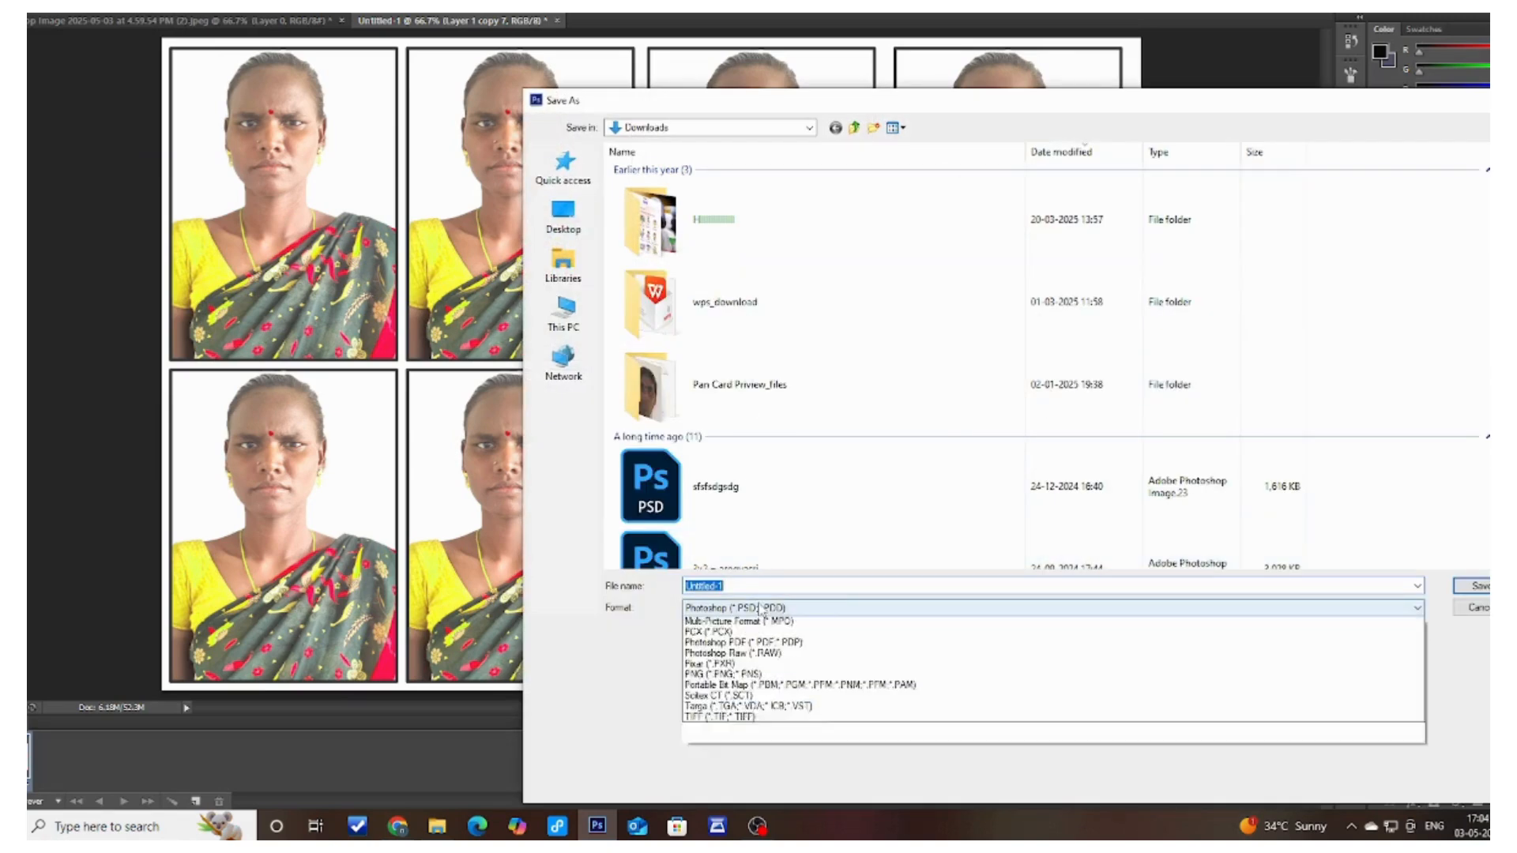
{"action": "left_click", "coordinate": [805, 709]}
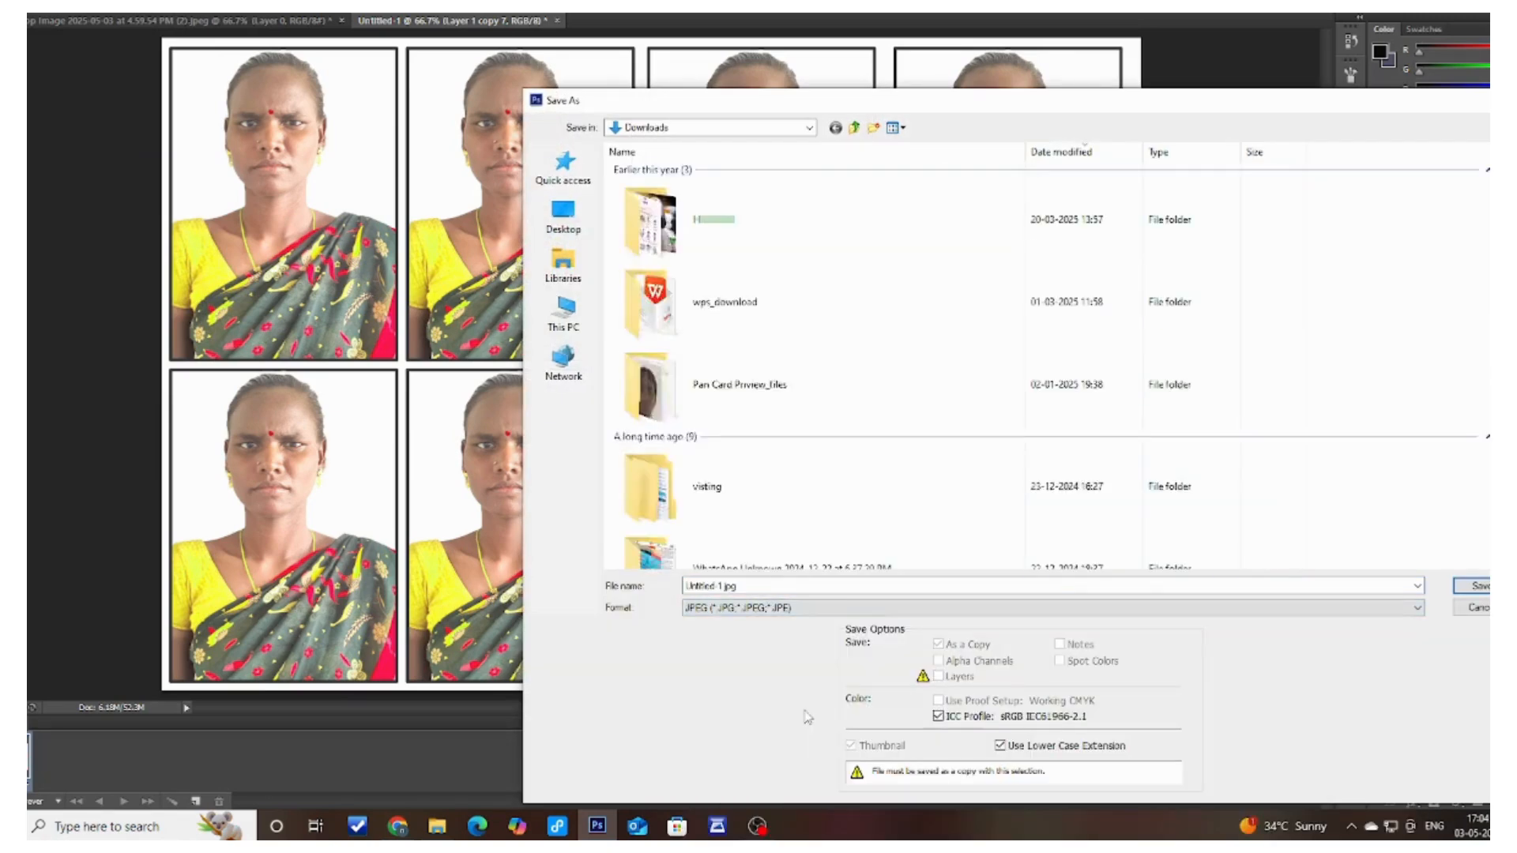
{"action": "left_click", "coordinate": [566, 230]}
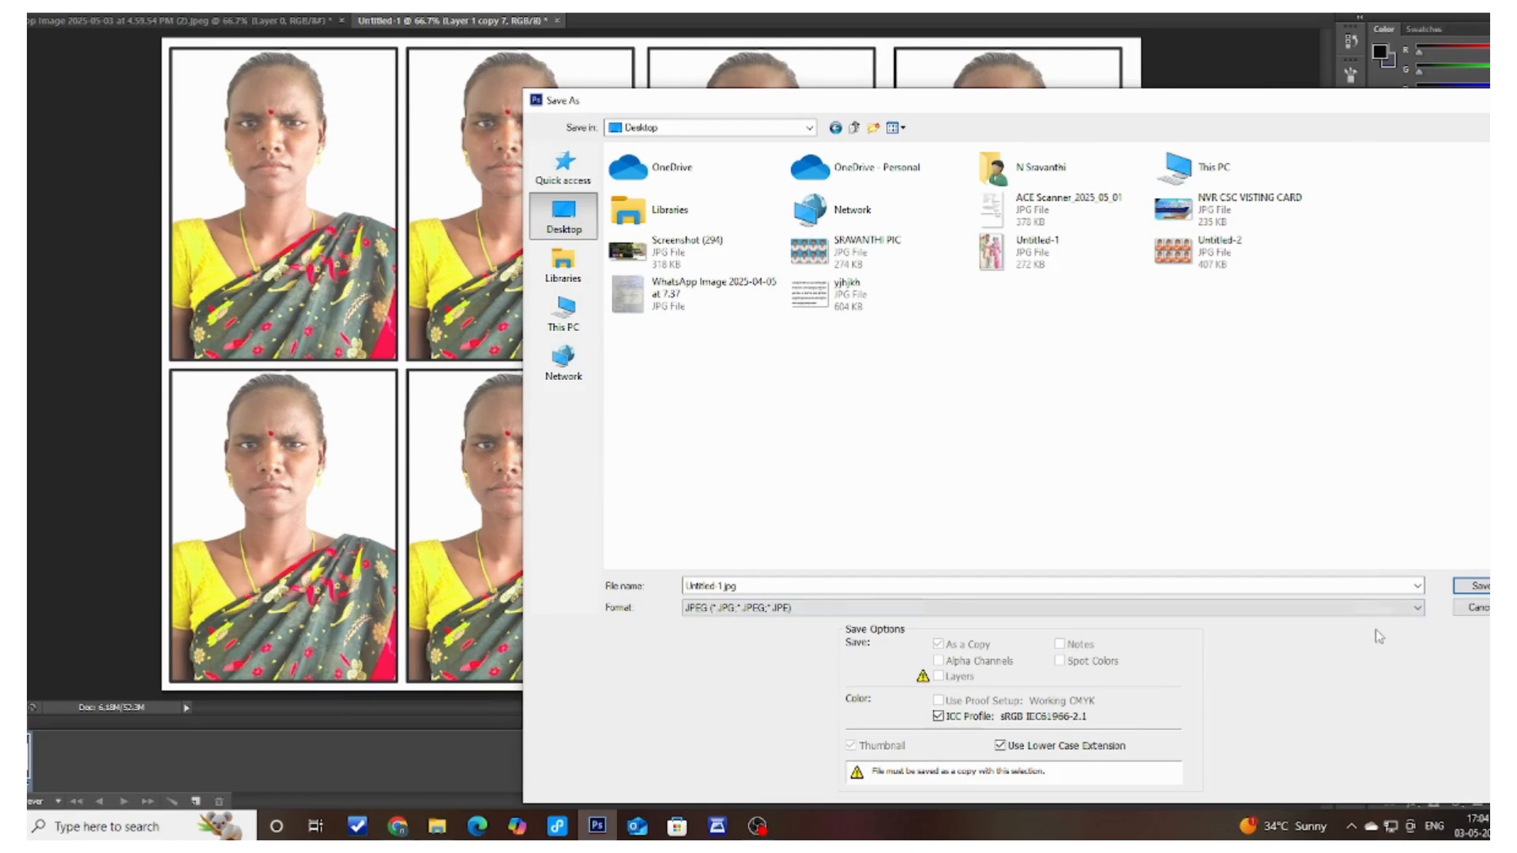
{"action": "left_click", "coordinate": [1471, 585]}
{"action": "left_click", "coordinate": [729, 289]}
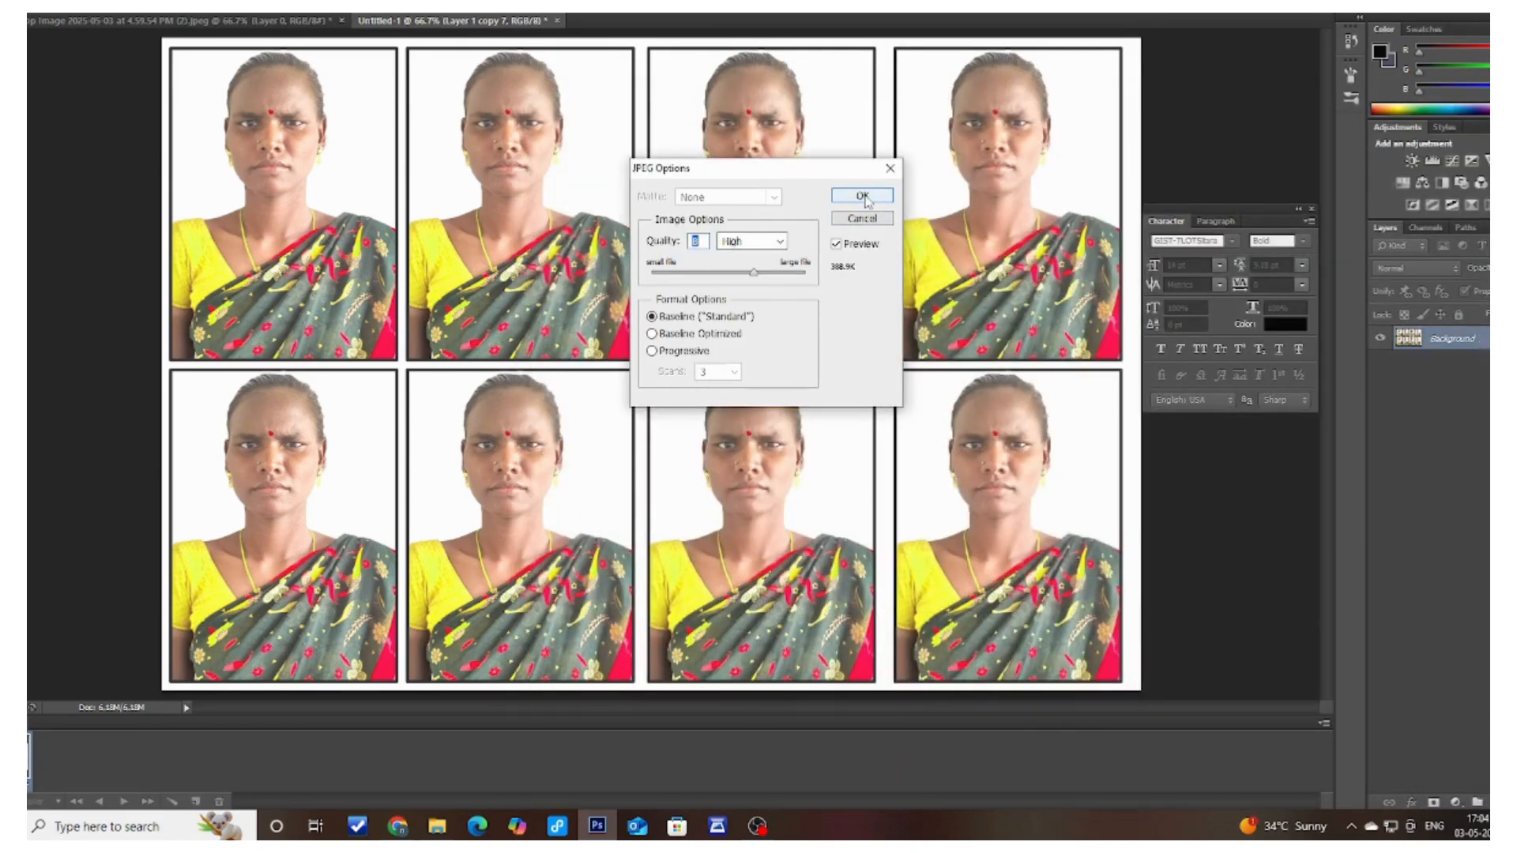
{"action": "left_click", "coordinate": [862, 196]}
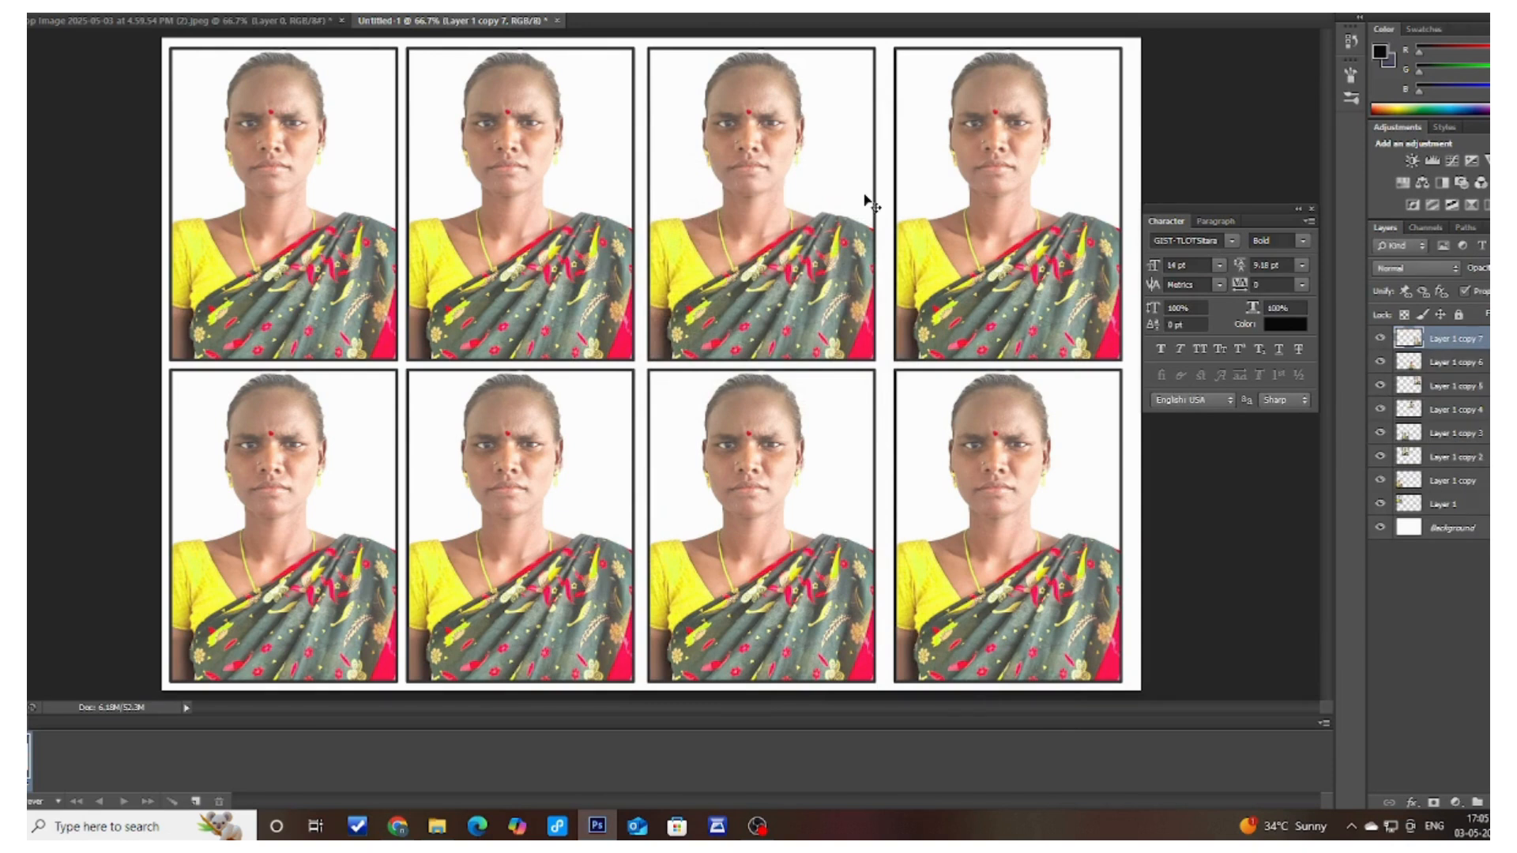
Minimize the open windows to reach the Windows desktop and refresh it.
{"action": "left_click", "coordinate": [1440, 22]}
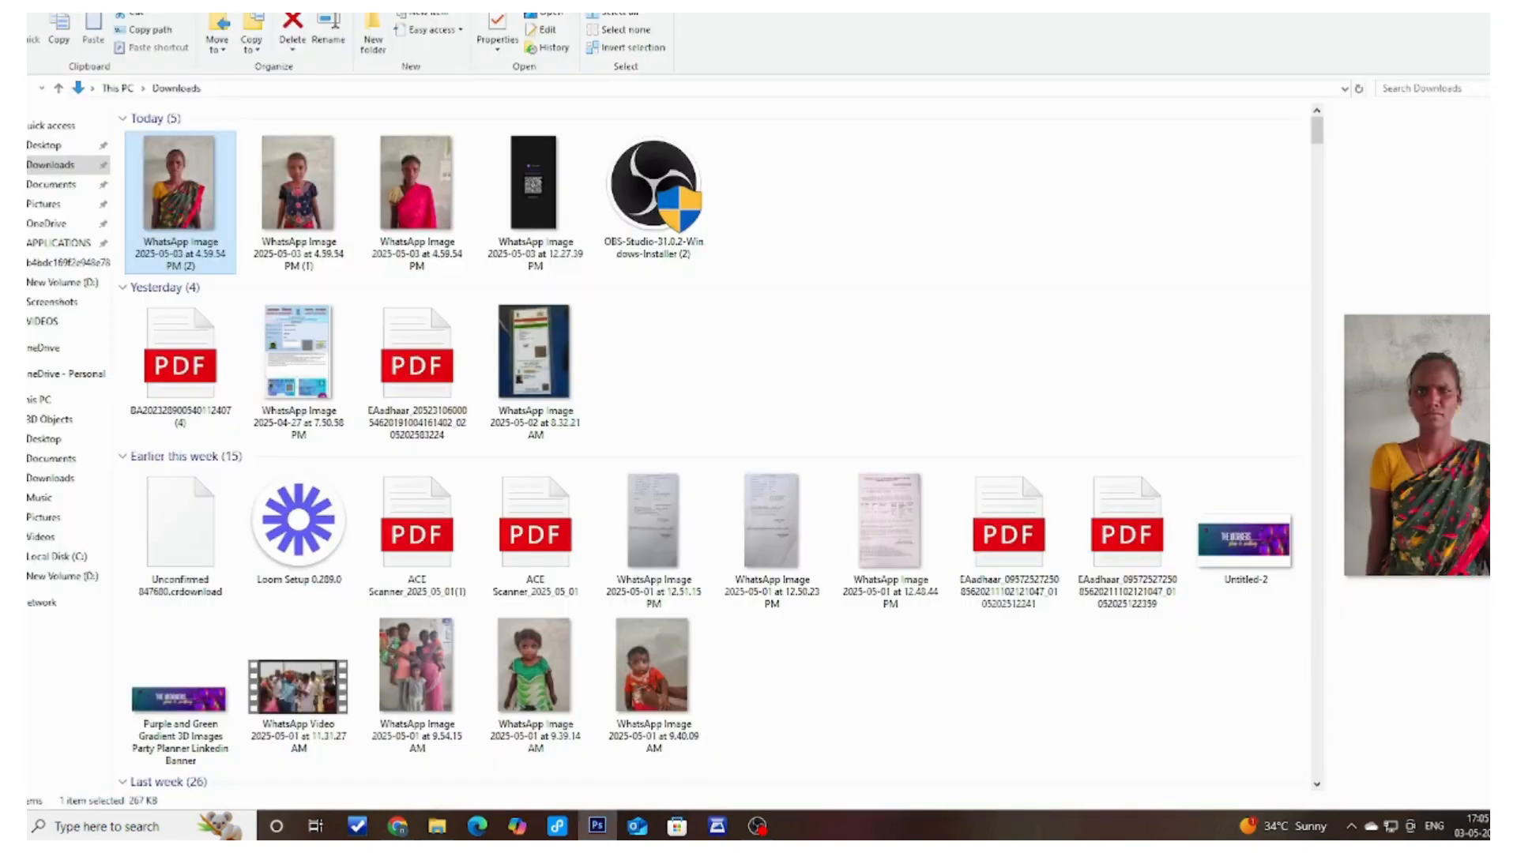
{"action": "left_click", "coordinate": [1441, 17]}
{"action": "right_click", "coordinate": [614, 152]}
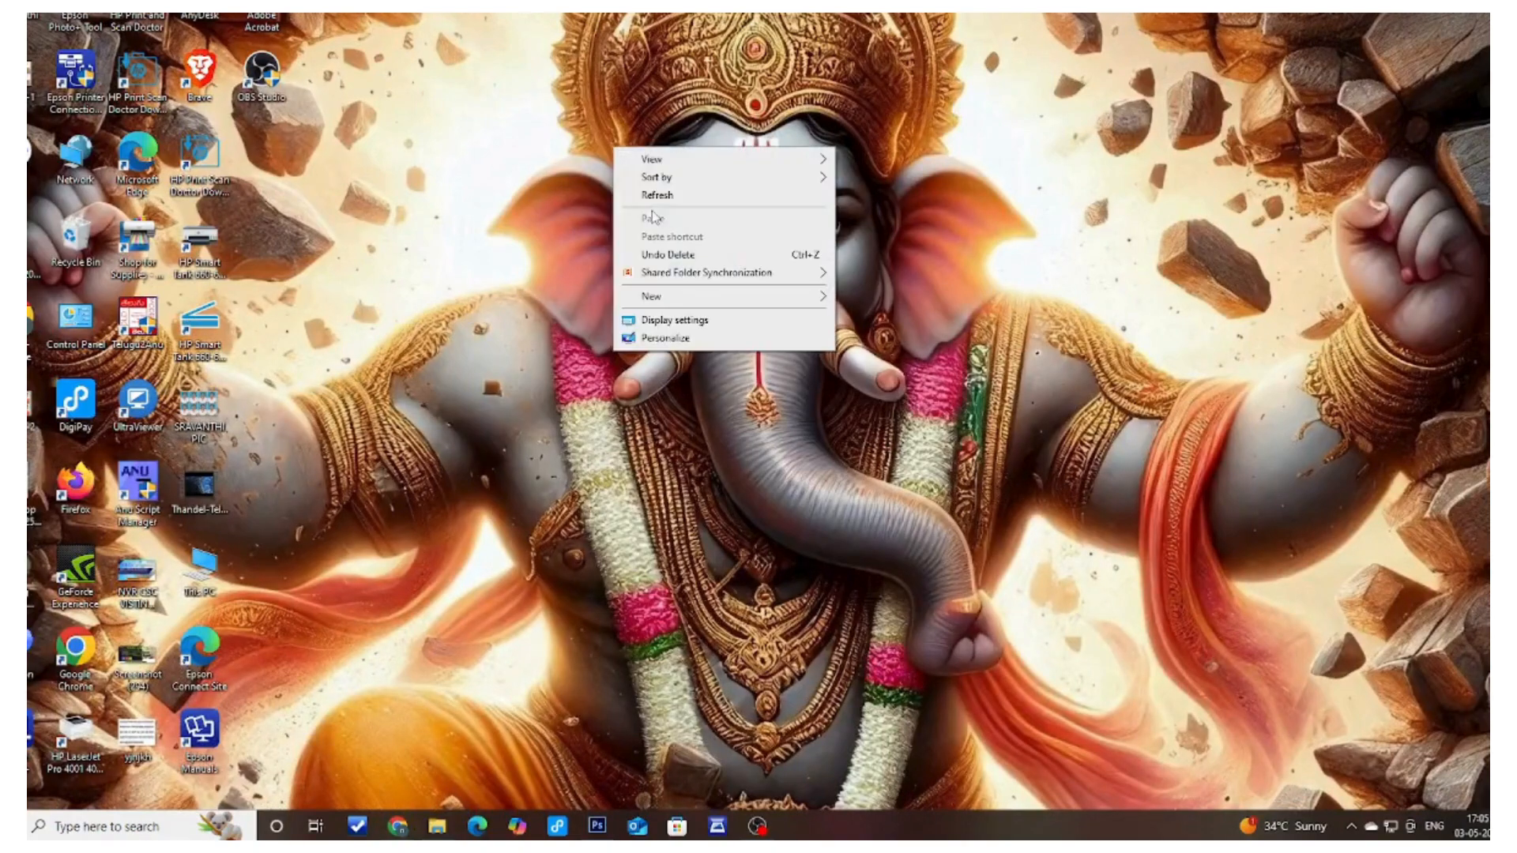
{"action": "left_click", "coordinate": [652, 193]}
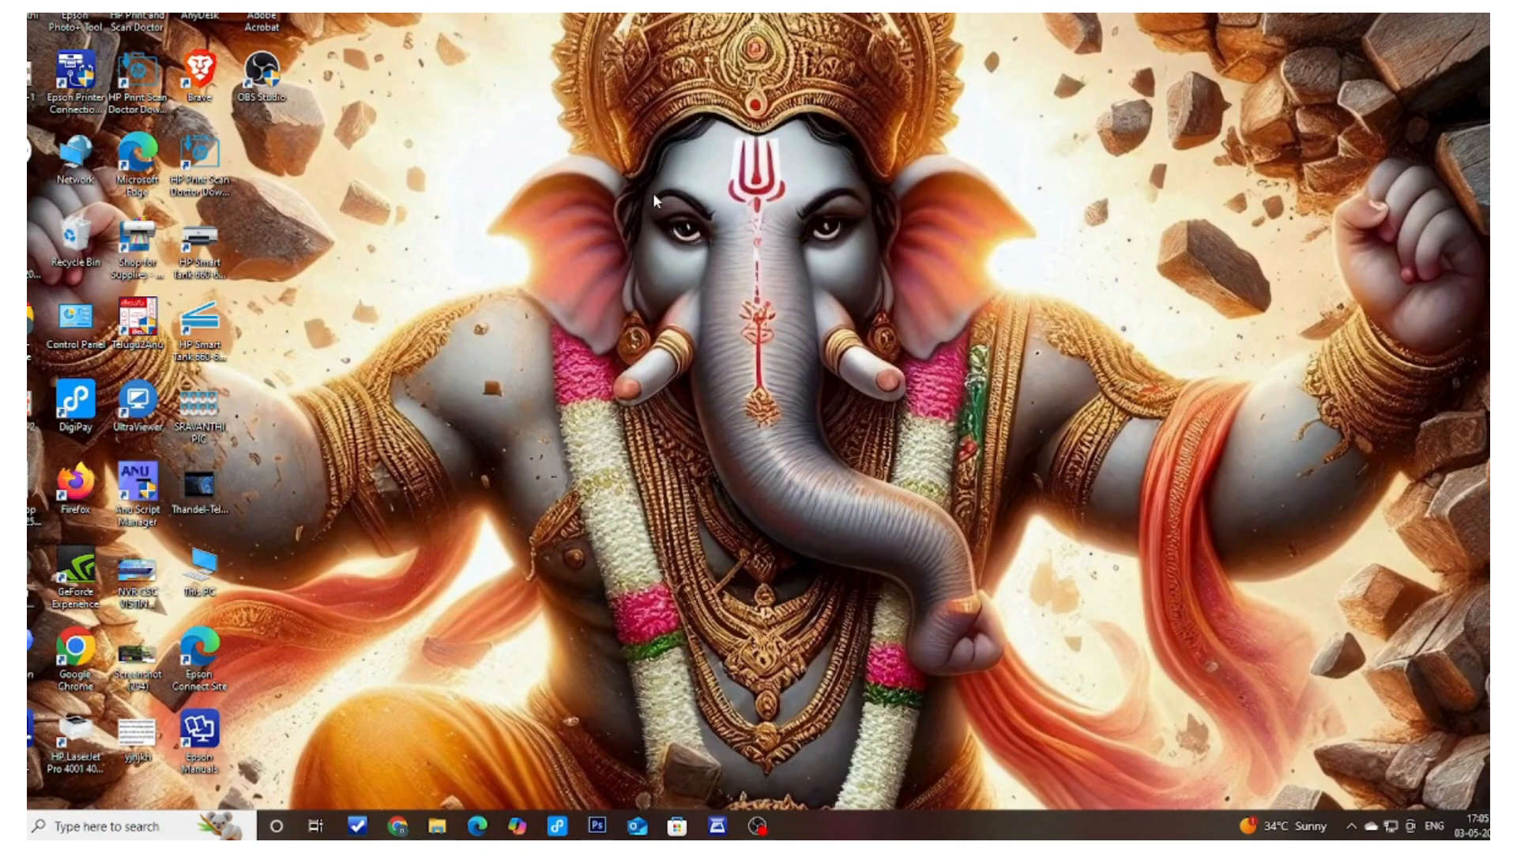